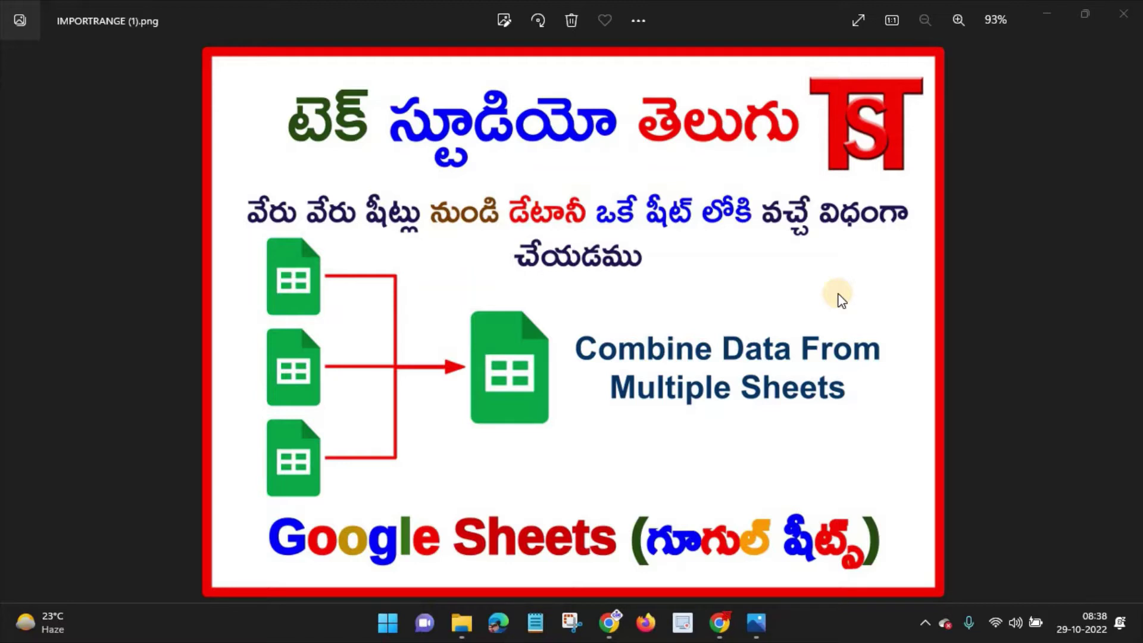
Bring Chrome to the front in place of the Windows Photos title image
{"action": "left_click", "coordinate": [720, 626]}
Go to Google Drive from the apps grid and open the 'Combined Sheet' spreadsheet in My Drive
{"action": "left_click", "coordinate": [1059, 114]}
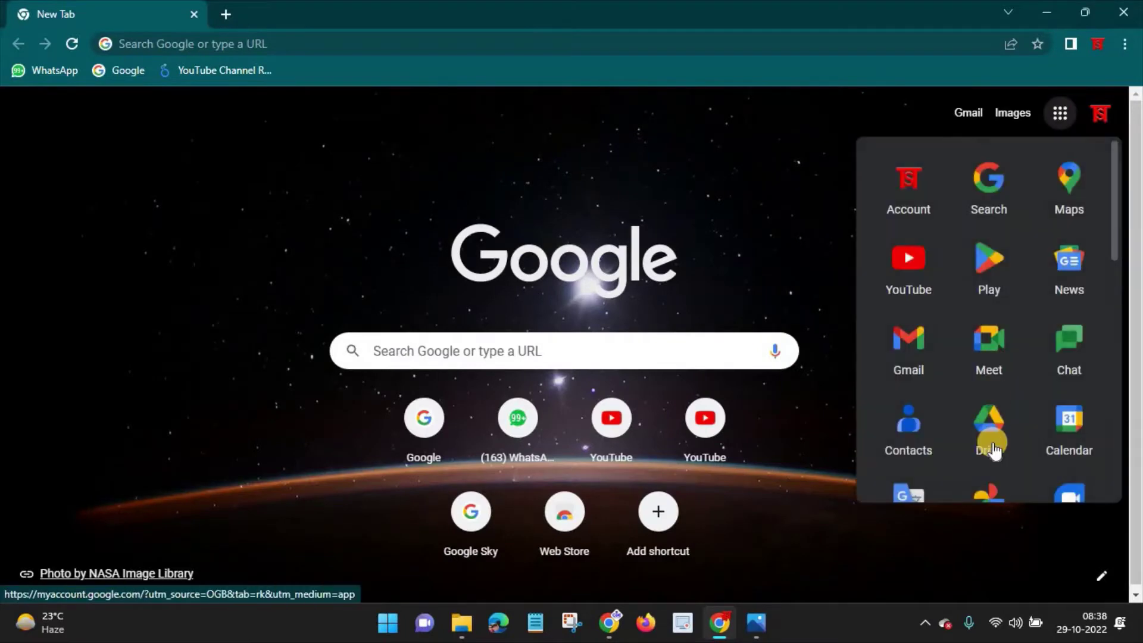
{"action": "left_click", "coordinate": [967, 424]}
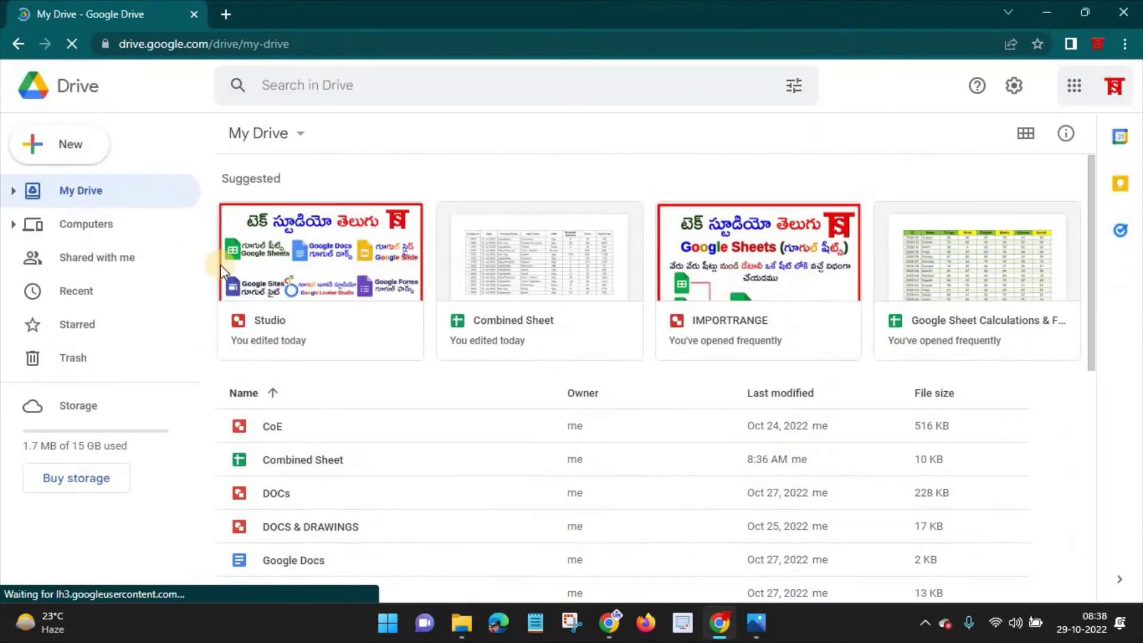
{"action": "double_click", "coordinate": [507, 279]}
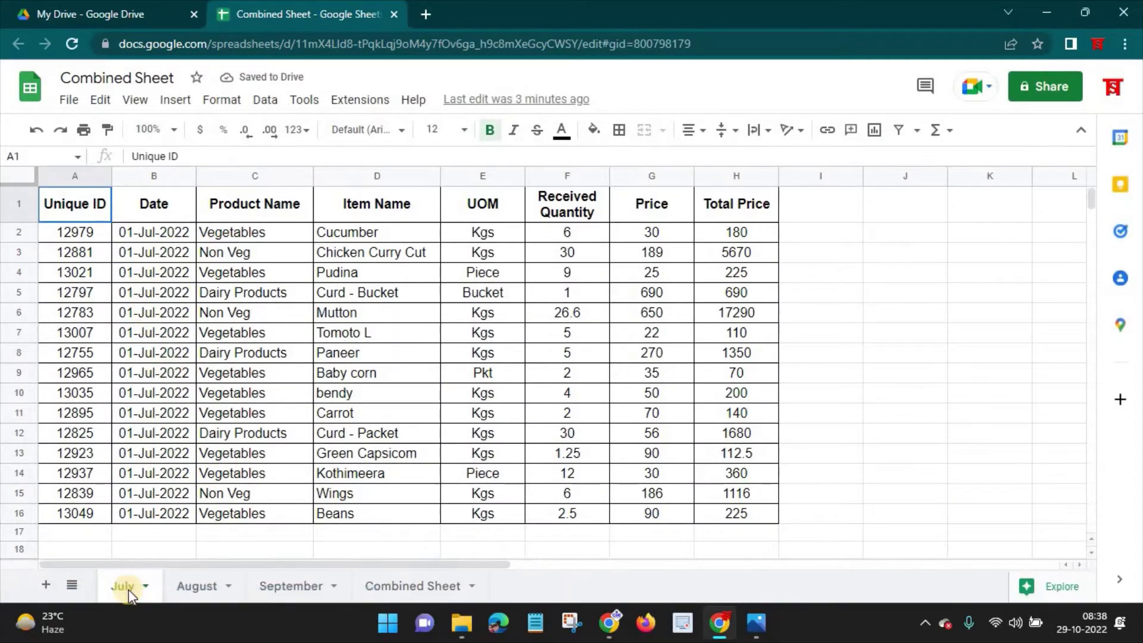
Review the July, August and September tabs, then select A2 on the header-only Combined Sheet tab
{"action": "left_click", "coordinate": [278, 588]}
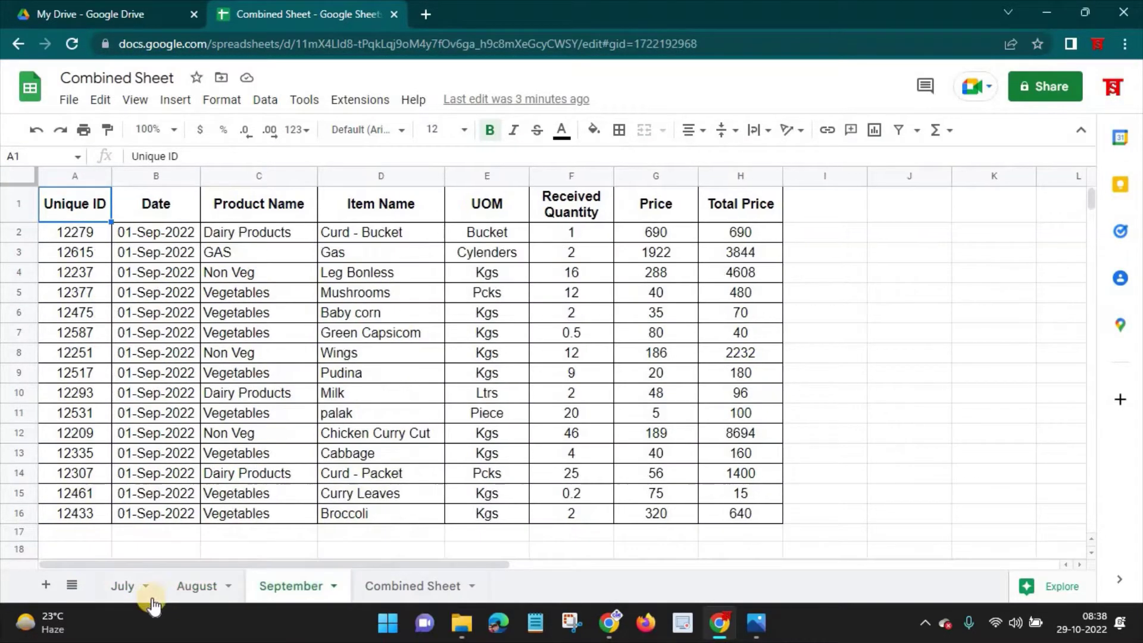
{"action": "left_click", "coordinate": [163, 581]}
{"action": "left_click", "coordinate": [205, 583]}
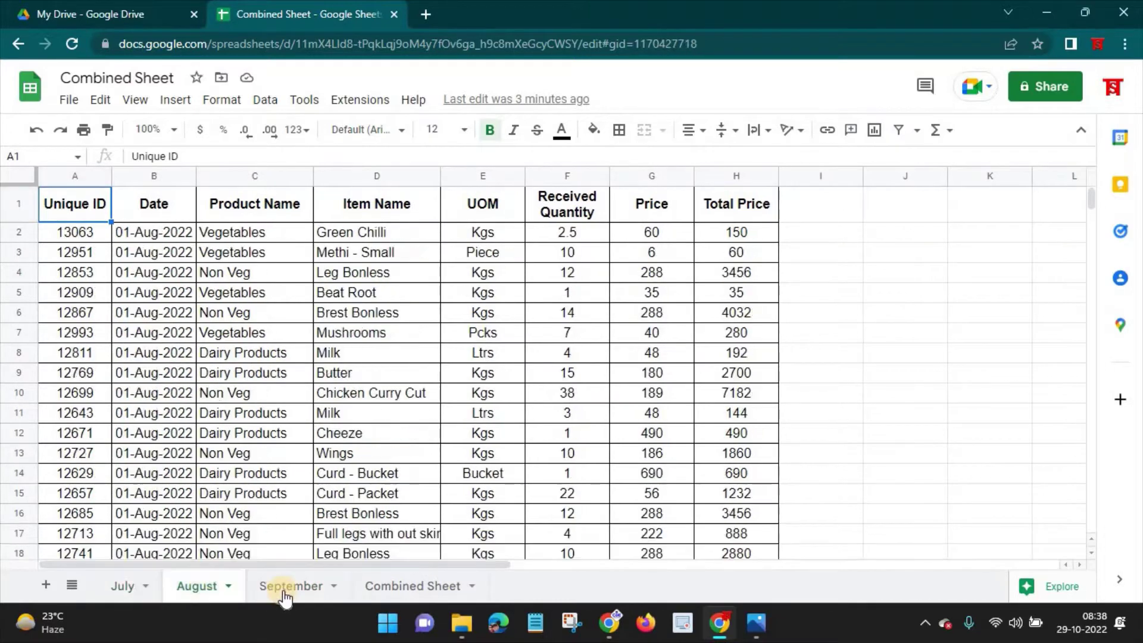
{"action": "left_click", "coordinate": [288, 586]}
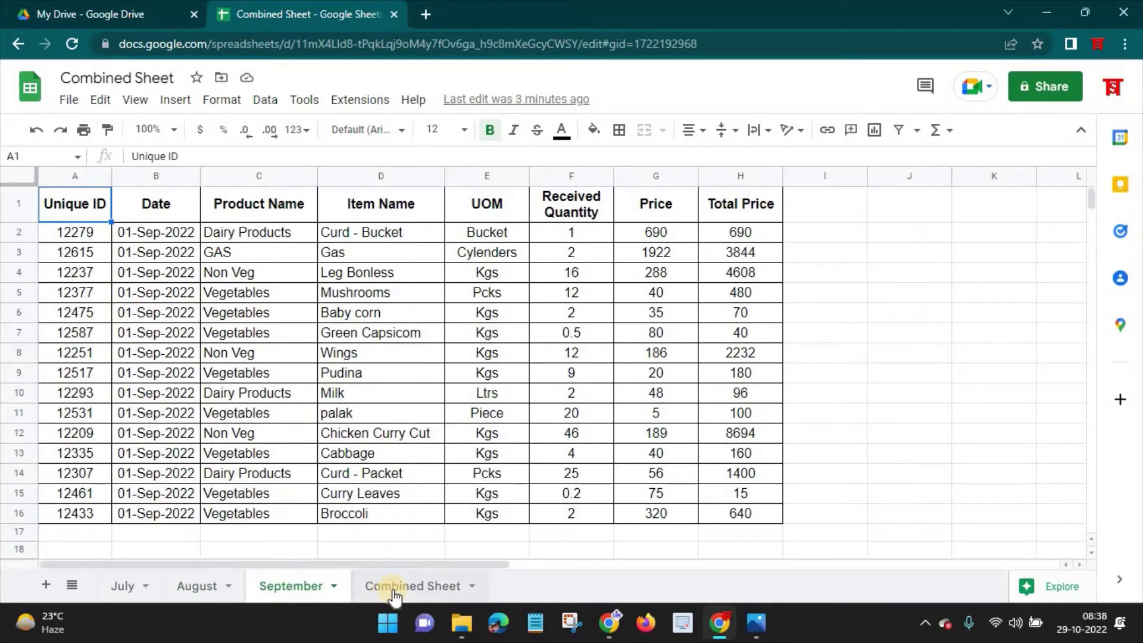
{"action": "left_click", "coordinate": [394, 587]}
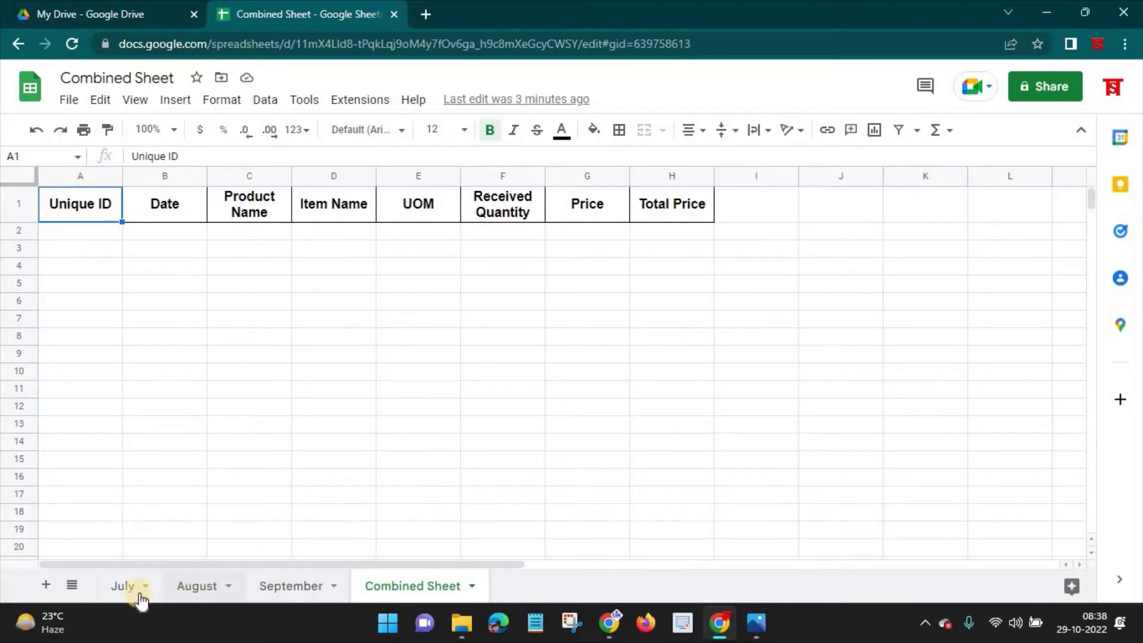
{"action": "left_click", "coordinate": [66, 232]}
Start the A2 array formula with the July range July!A2:H15
{"action": "type", "text": "={"}
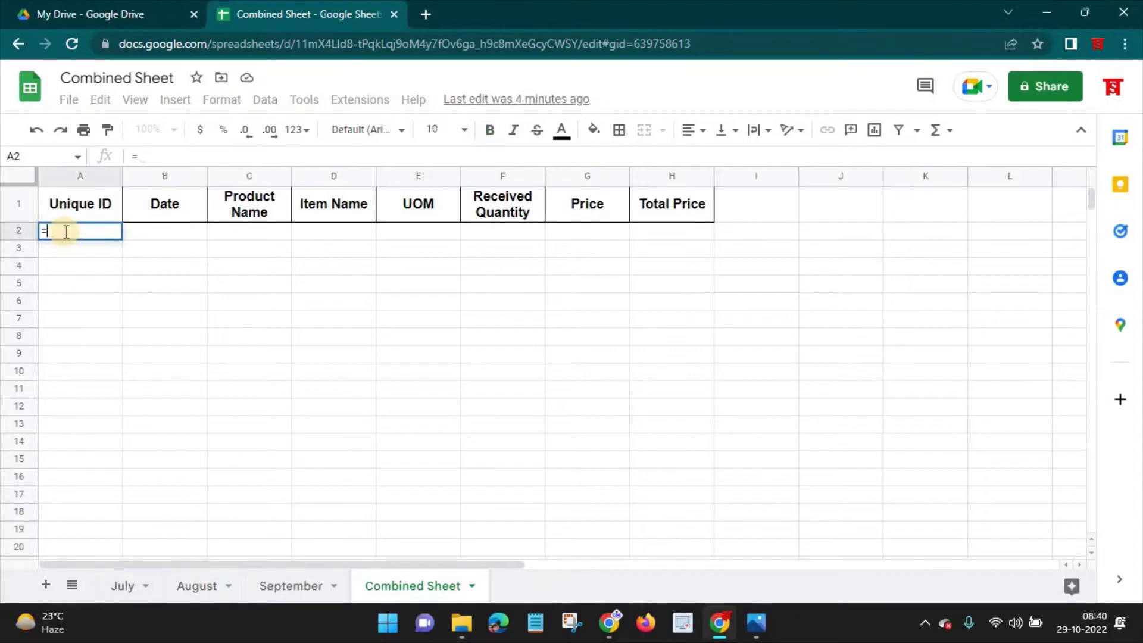
{"action": "left_click", "coordinate": [119, 588]}
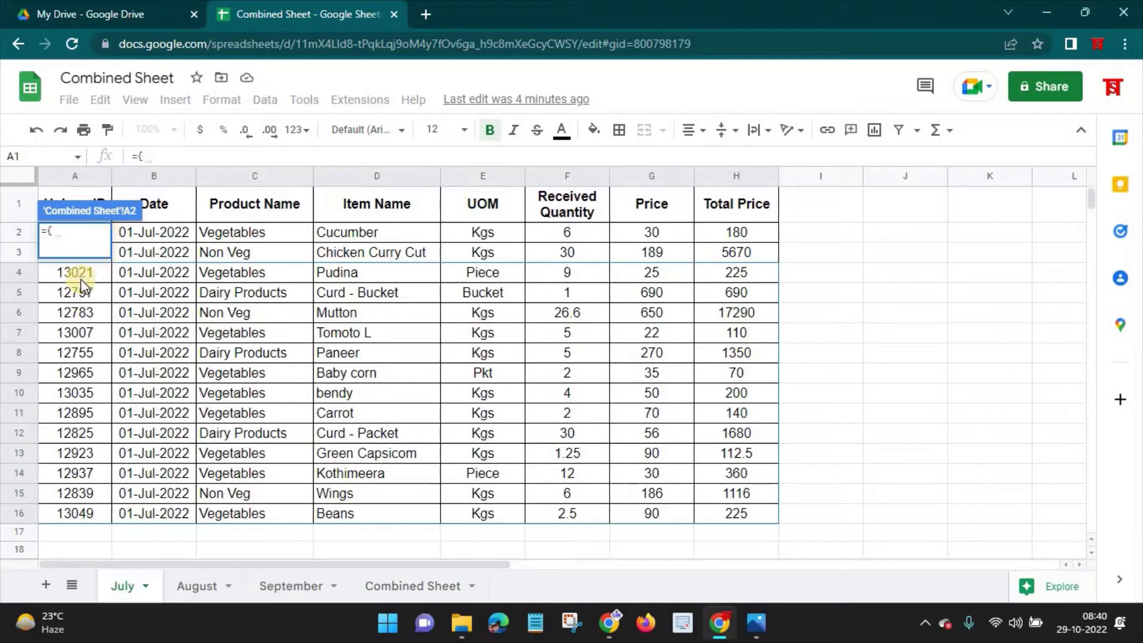
{"action": "left_click_drag", "start_coordinate": [77, 273], "coordinate": [298, 292]}
{"action": "left_click_drag", "start_coordinate": [709, 319], "coordinate": [734, 513]}
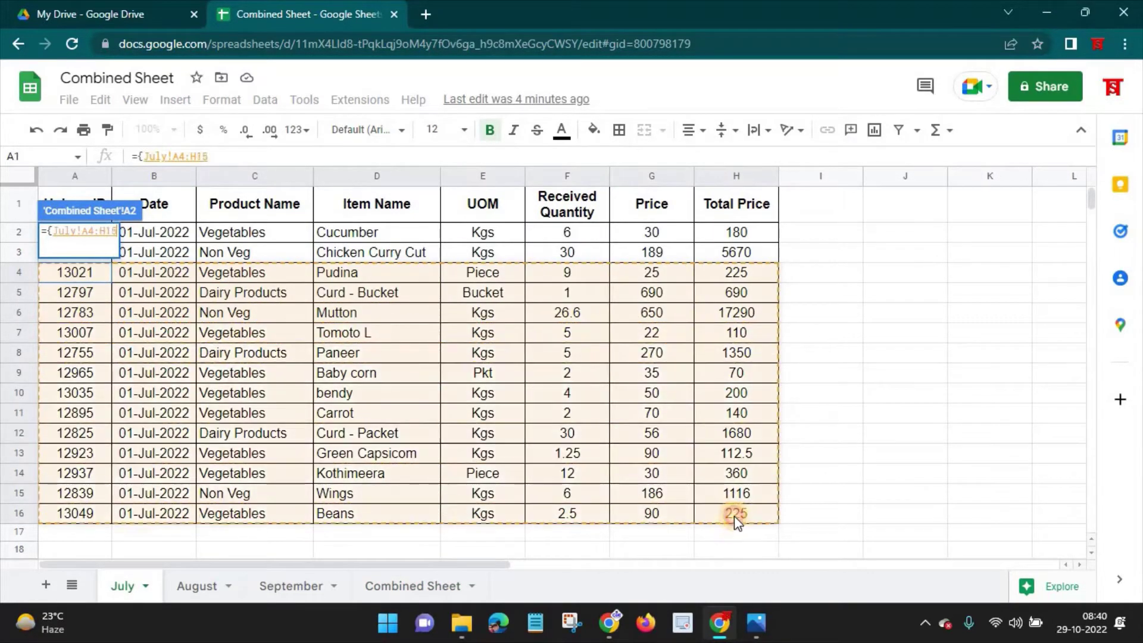
{"action": "key", "text": "shift+Up"}
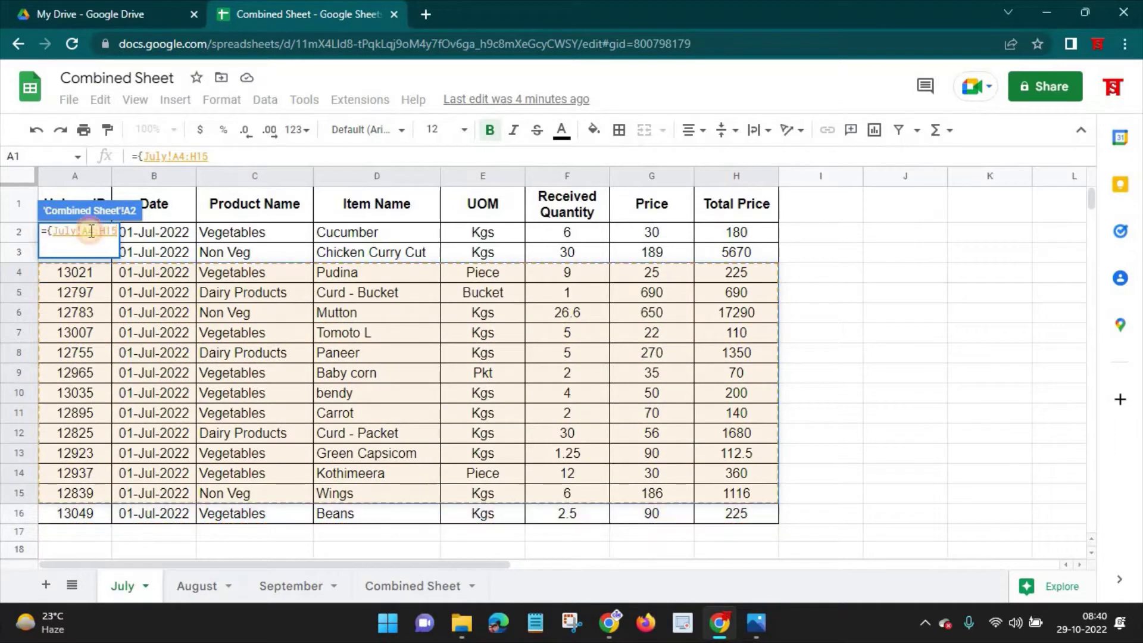
{"action": "type", "text": "2:H15"}
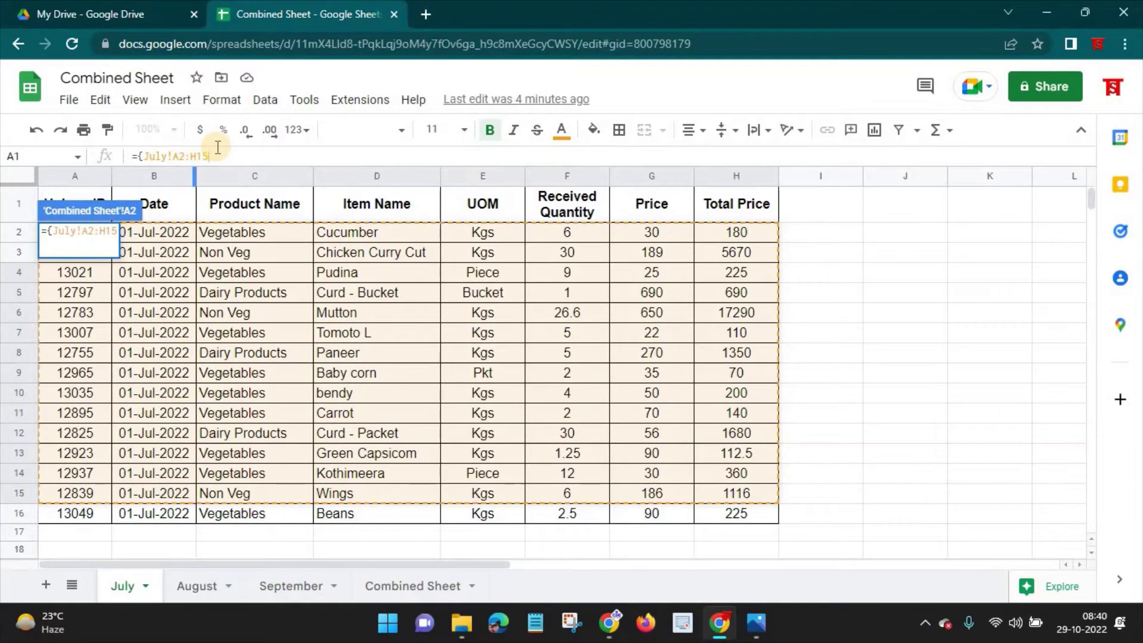
{"action": "type", "text": ";"}
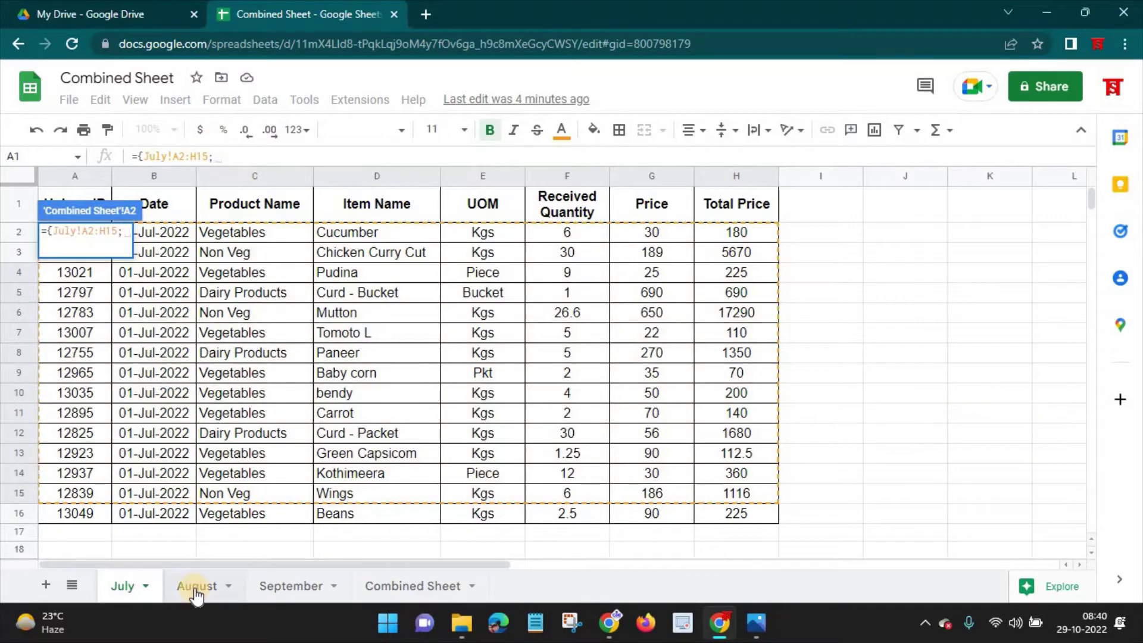
Add the August range August!A2:H18 to the stacked formula
{"action": "left_click", "coordinate": [197, 589]}
{"action": "left_click_drag", "start_coordinate": [75, 272], "coordinate": [143, 272]}
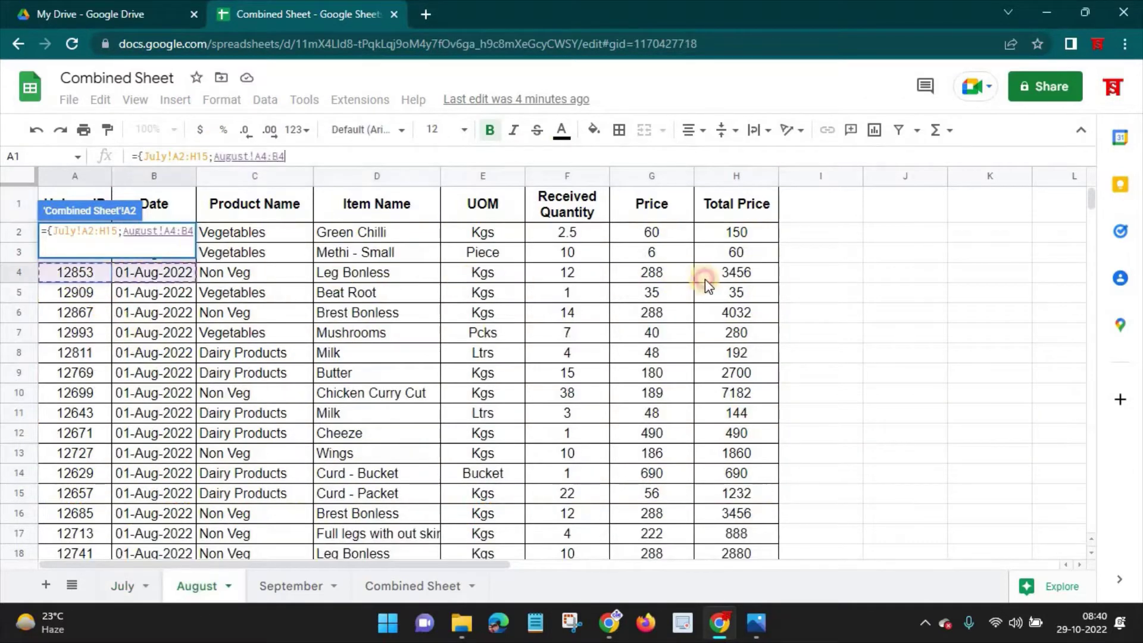
{"action": "mouse_move", "coordinate": [705, 279]}
{"action": "left_mouse_down"}
{"action": "mouse_move", "coordinate": [748, 298]}
{"action": "mouse_move", "coordinate": [738, 298]}
{"action": "left_mouse_up"}
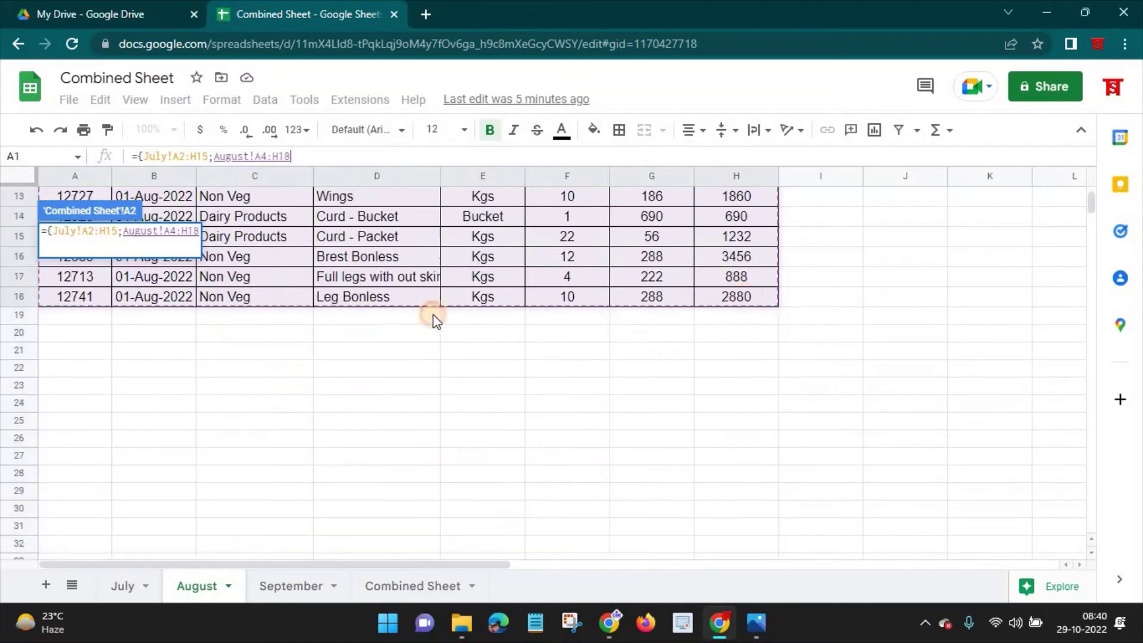
{"action": "left_click", "coordinate": [265, 153]}
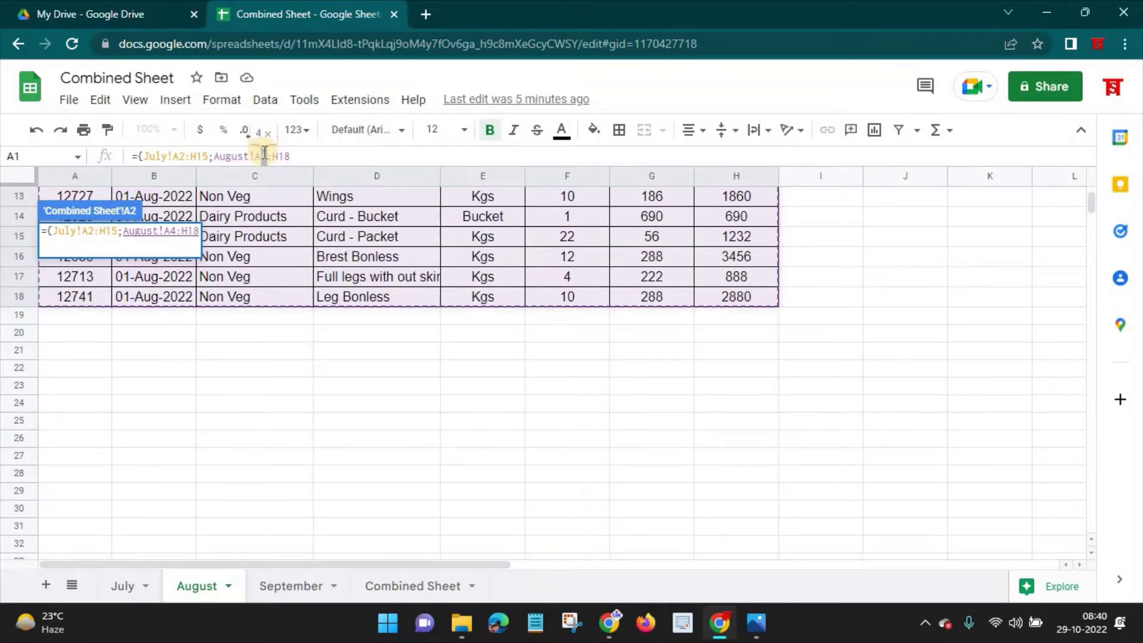
{"action": "key", "text": "BackSpace"}
{"action": "type", "text": "2"}
{"action": "key", "text": "End"}
{"action": "type", "text": ";"}
Add September!A2:H16, close the brace and commit the formula
{"action": "left_click", "coordinate": [288, 586]}
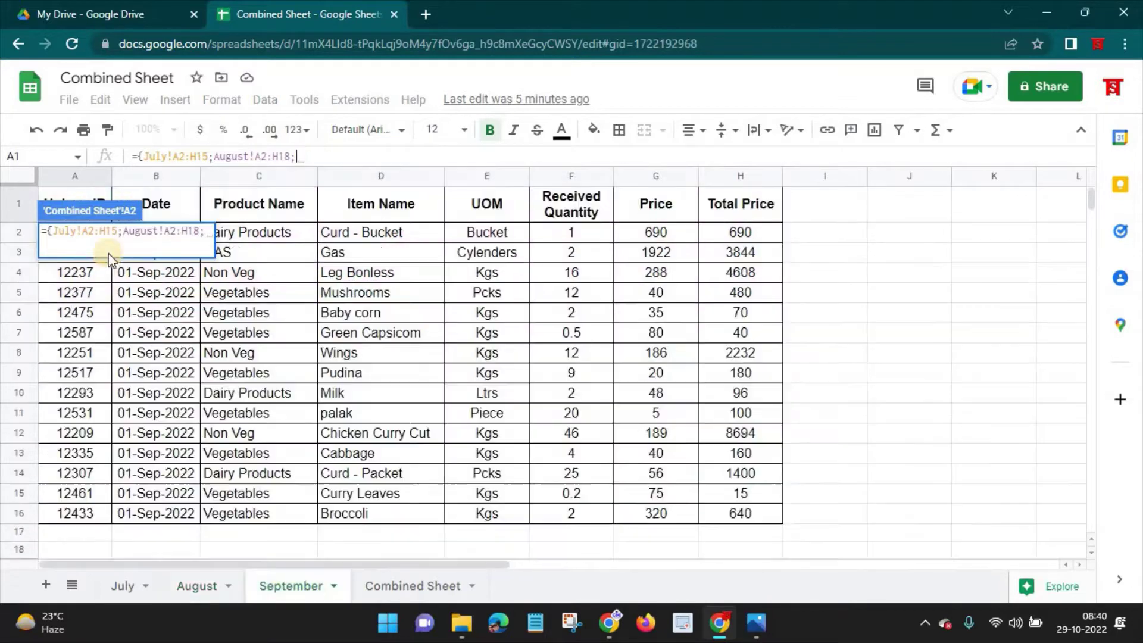
{"action": "left_click_drag", "start_coordinate": [72, 274], "coordinate": [737, 512]}
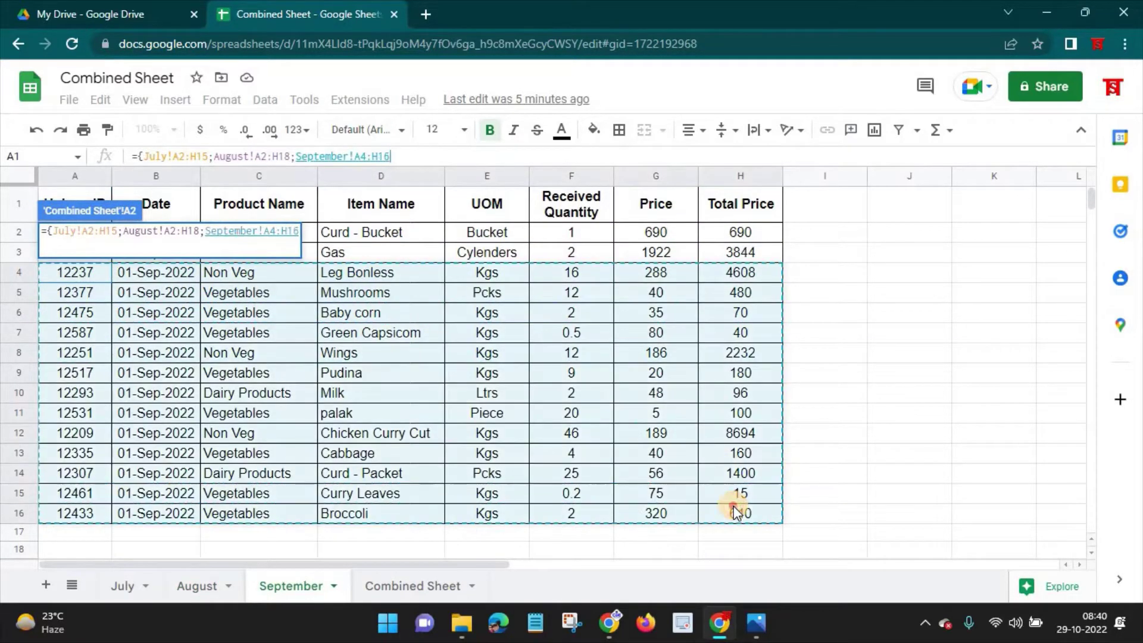
{"action": "left_click", "coordinate": [365, 156]}
{"action": "key", "text": "BackSpace"}
{"action": "type", "text": "2:H16"}
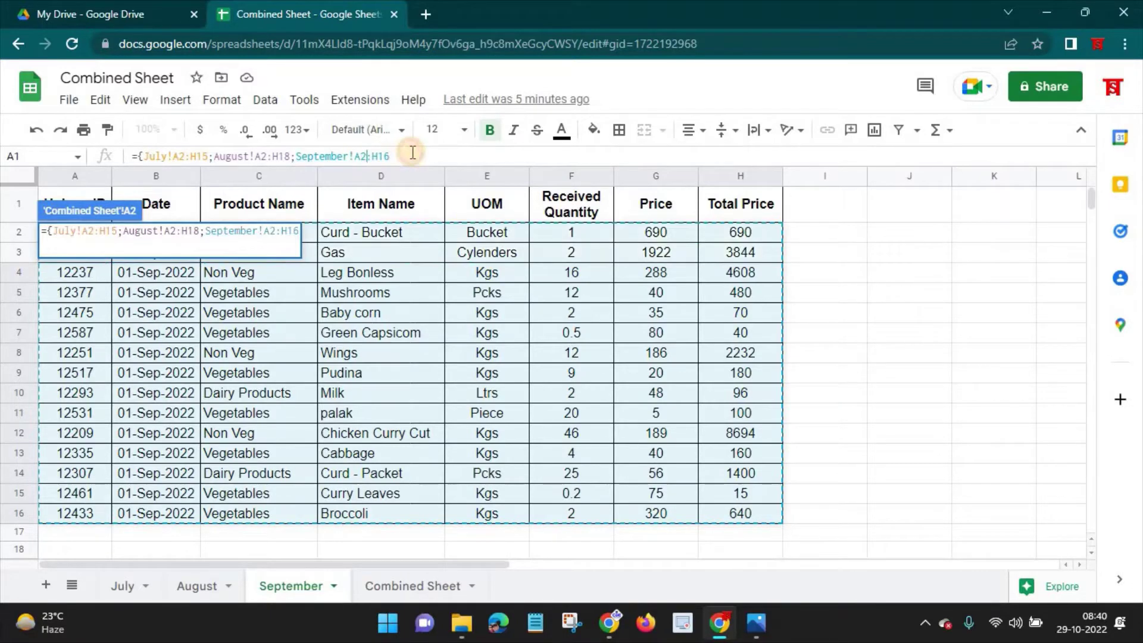
{"action": "type", "text": "}"}
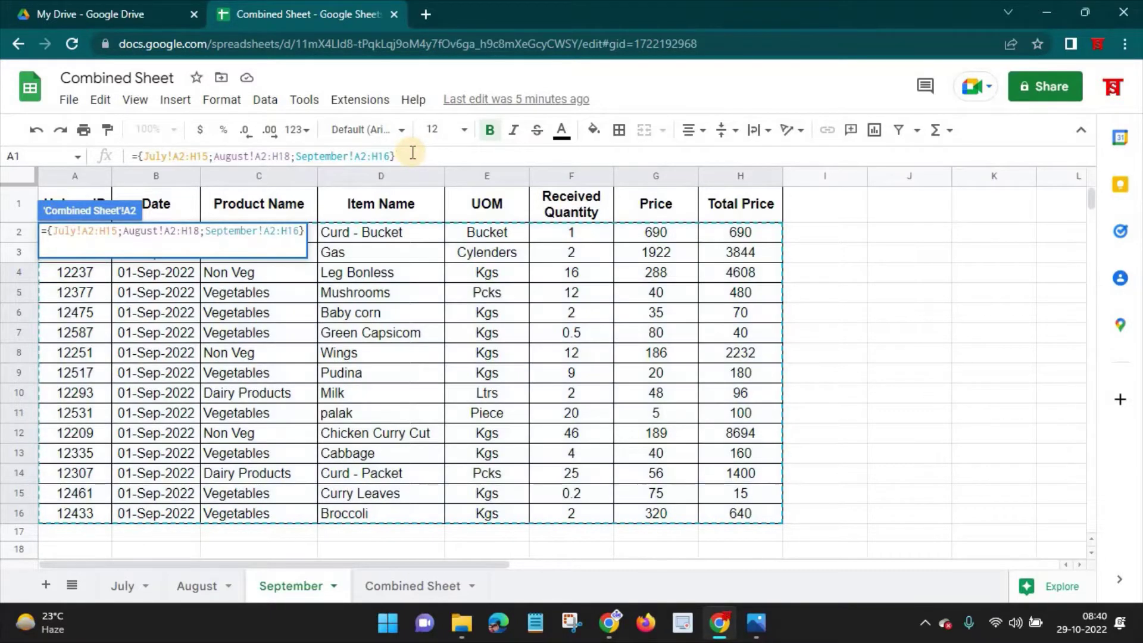
{"action": "key", "text": "Return"}
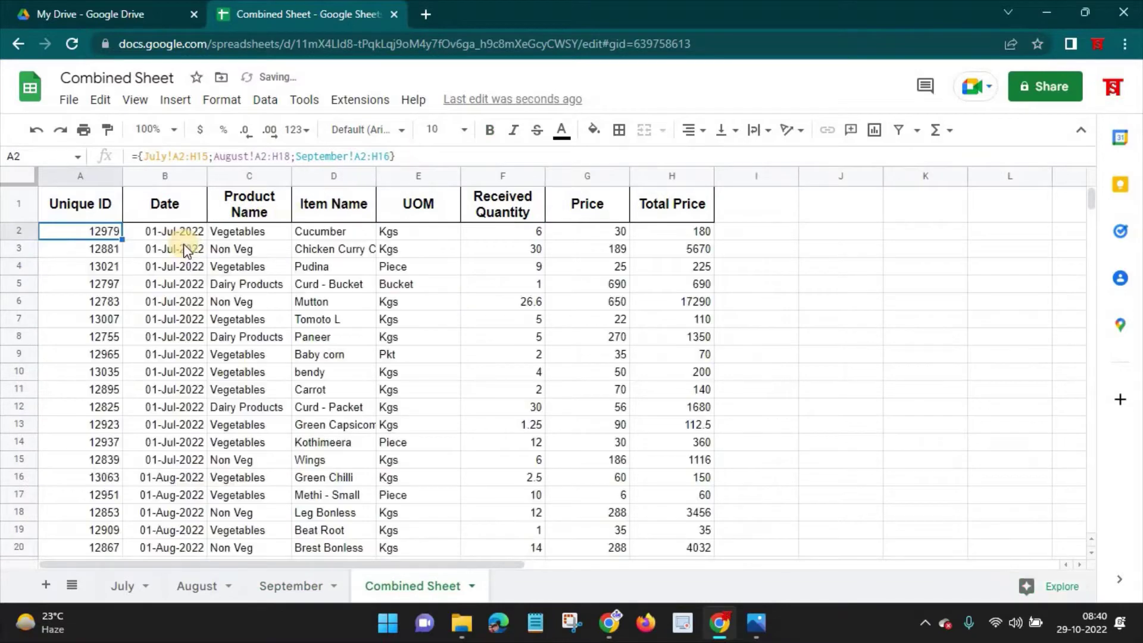
Copy July rows 13–16 across columns A–H and paste them at A17
{"action": "scroll", "coordinate": [220, 271], "scroll_direction": "down", "scroll_amount": 4}
{"action": "scroll", "coordinate": [220, 276], "scroll_direction": "down", "scroll_amount": 4}
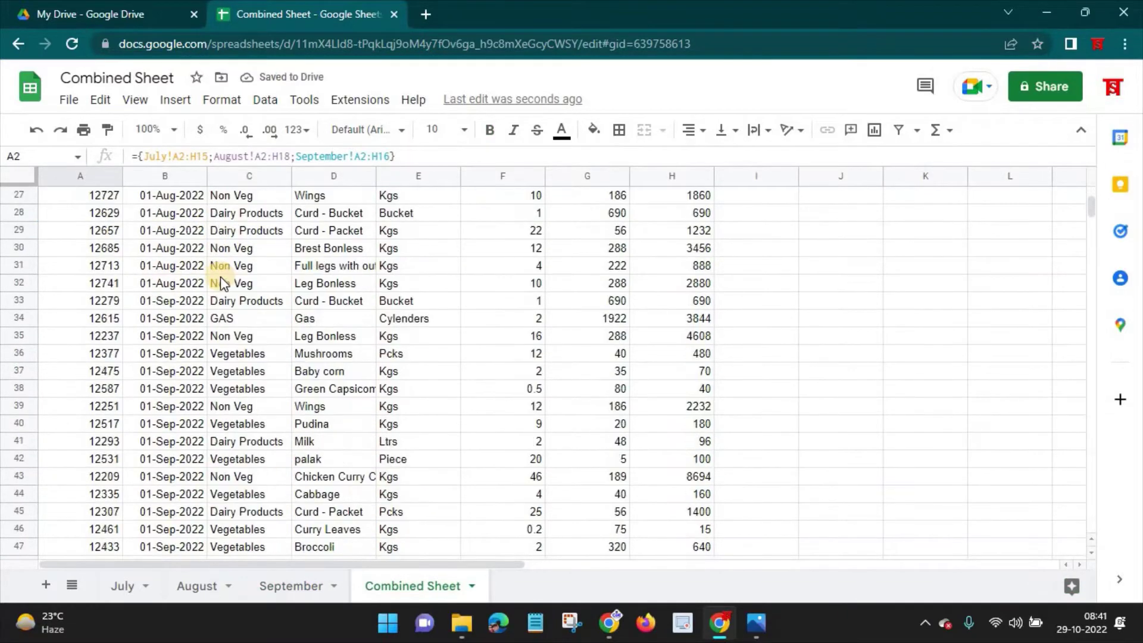
{"action": "scroll", "coordinate": [221, 276], "scroll_direction": "down", "scroll_amount": 3}
{"action": "scroll", "coordinate": [221, 276], "scroll_direction": "up", "scroll_amount": 5}
{"action": "scroll", "coordinate": [221, 277], "scroll_direction": "up", "scroll_amount": 4}
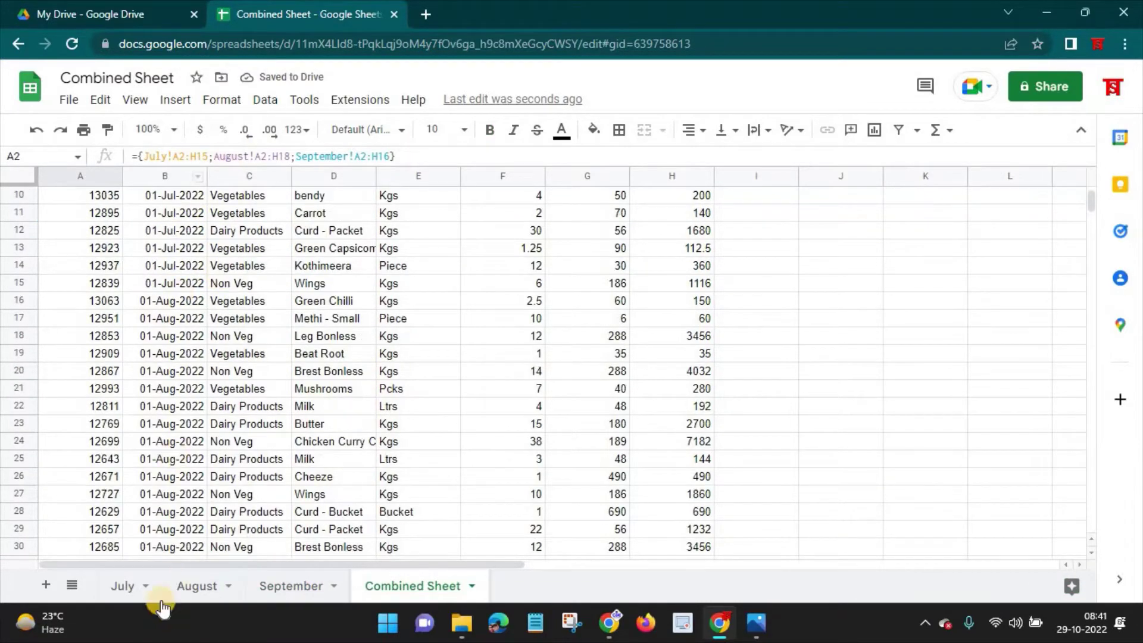
{"action": "scroll", "coordinate": [78, 443], "scroll_direction": "down", "scroll_amount": 2}
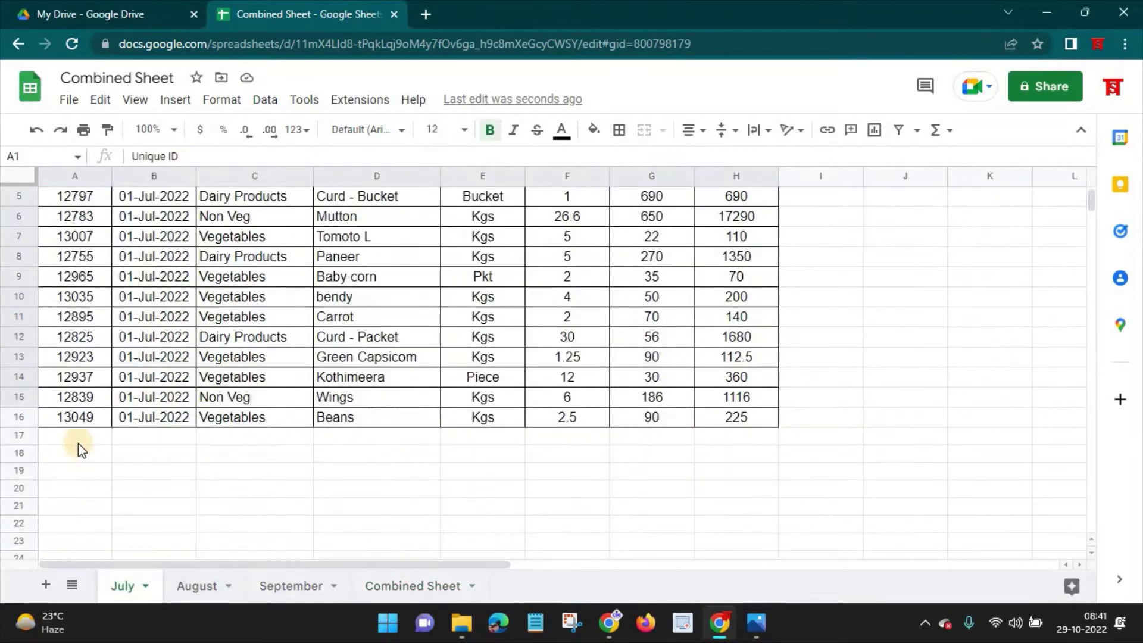
{"action": "left_click_drag", "start_coordinate": [66, 359], "coordinate": [74, 417]}
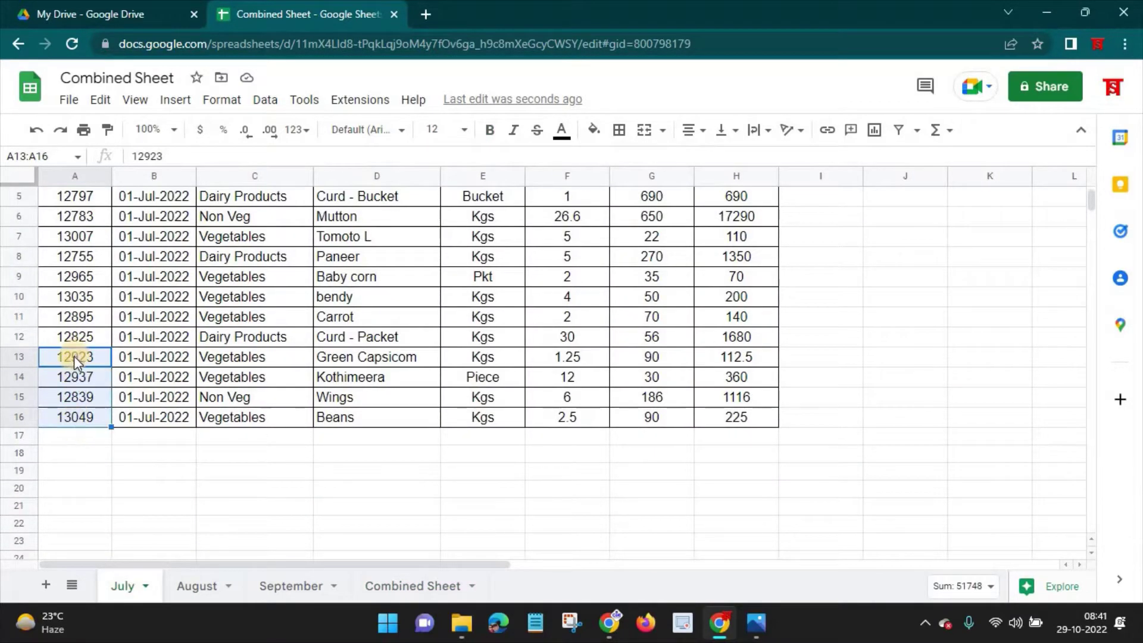
{"action": "left_click_drag", "start_coordinate": [76, 355], "coordinate": [737, 422]}
{"action": "key", "text": "ctrl+c"}
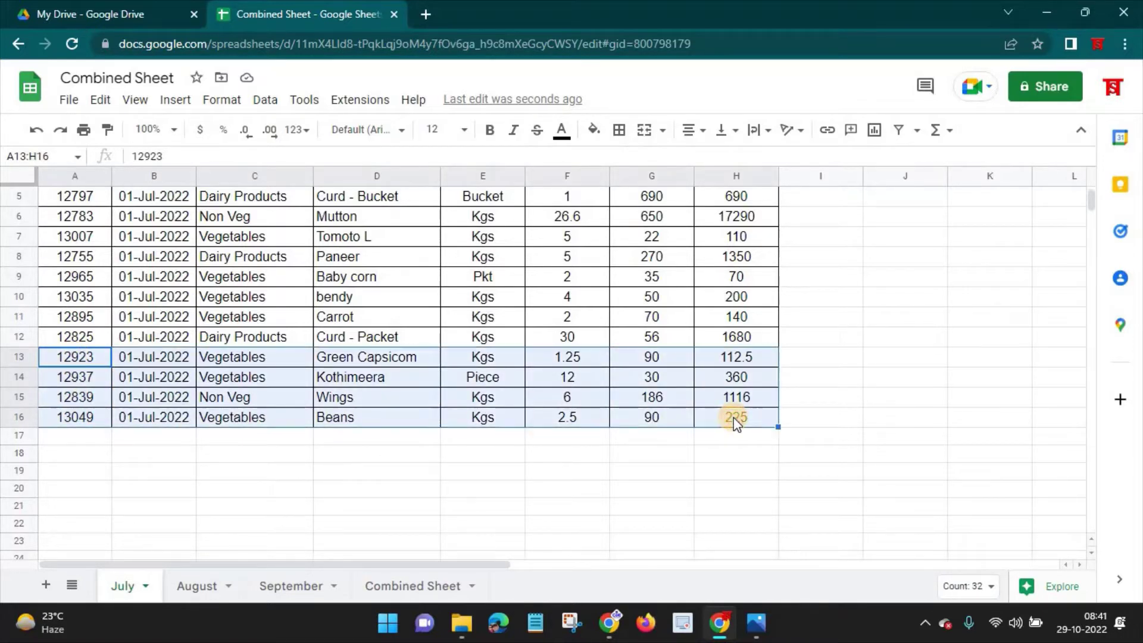
{"action": "left_click", "coordinate": [72, 440]}
{"action": "key", "text": "ctrl+v"}
Give the new July rows 17–20 the ID 100222 and view Combined Sheet
{"action": "left_click", "coordinate": [69, 437]}
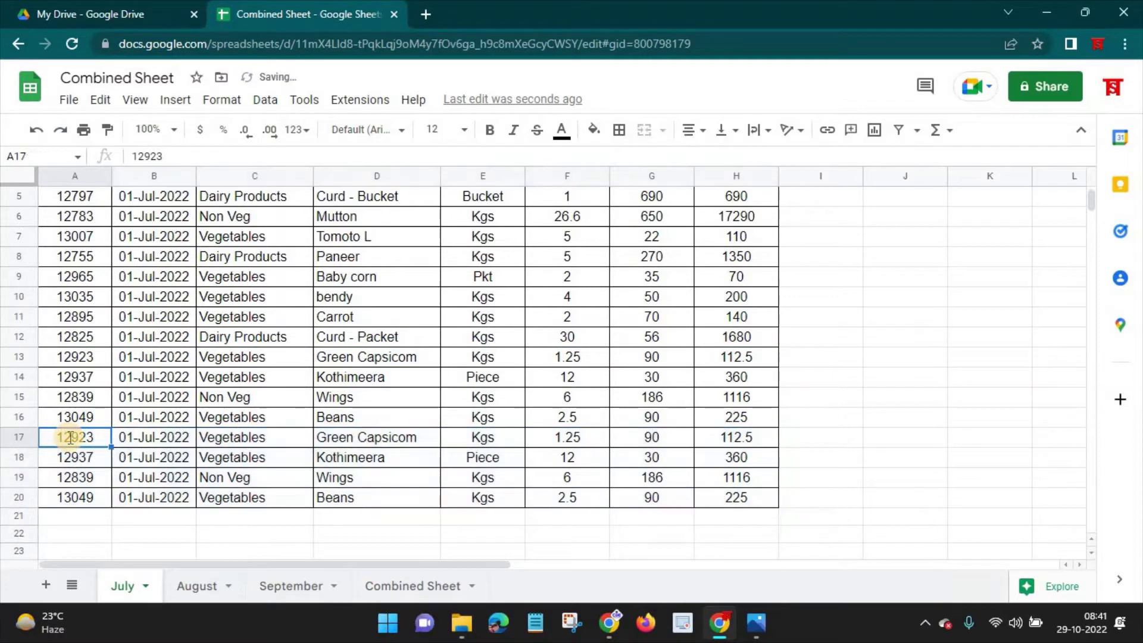
{"action": "type", "text": "100222"}
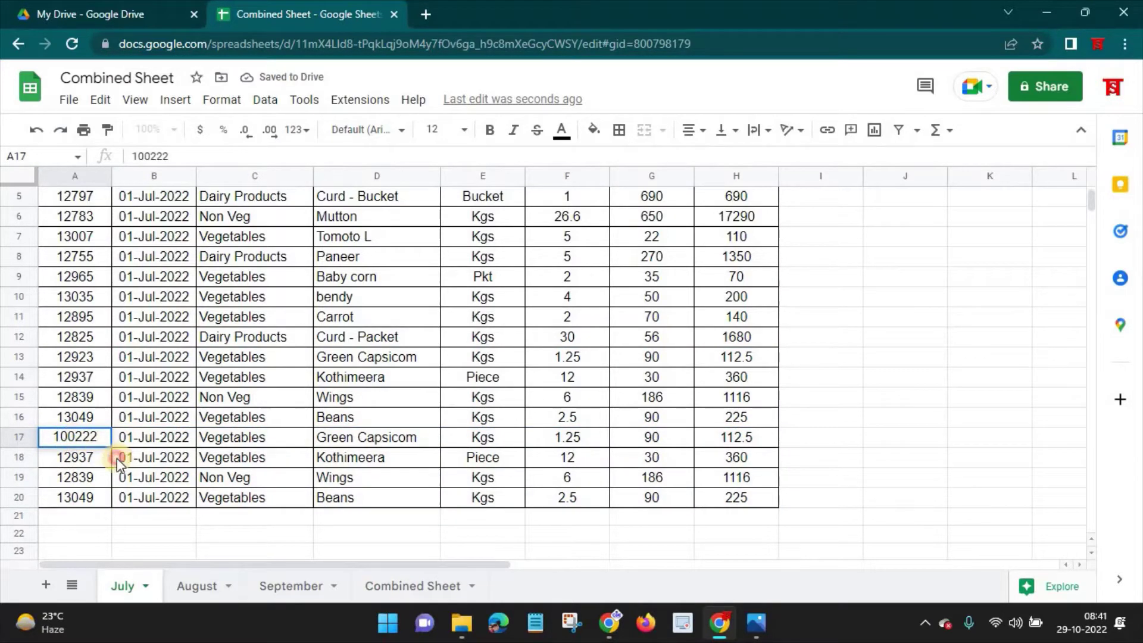
{"action": "left_click", "coordinate": [112, 448]}
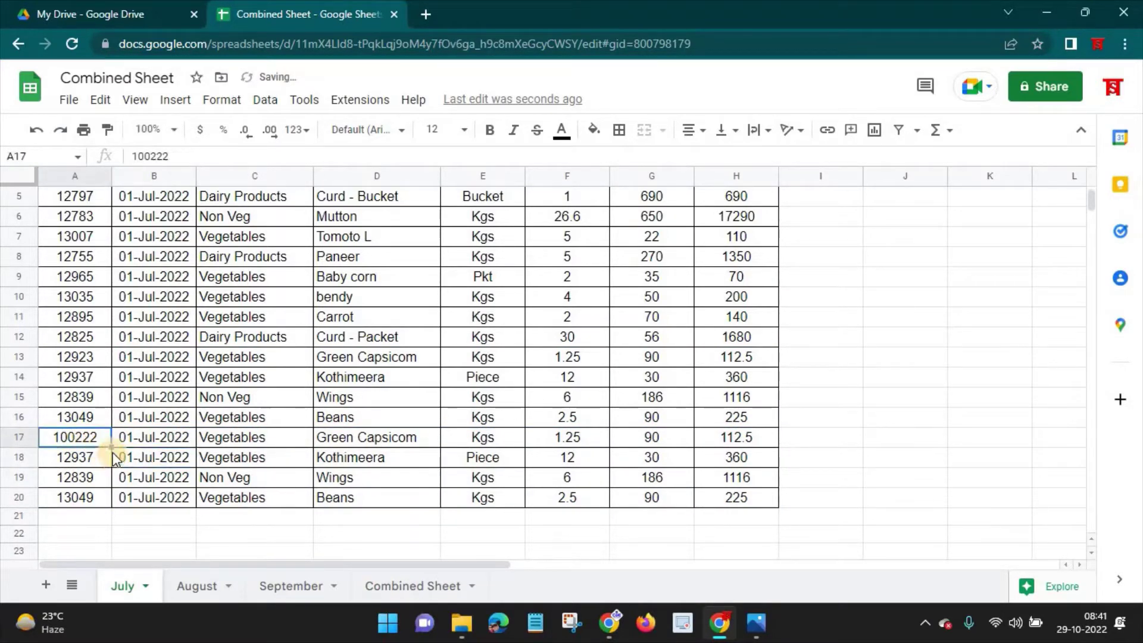
{"action": "left_click_drag", "start_coordinate": [112, 448], "coordinate": [126, 503]}
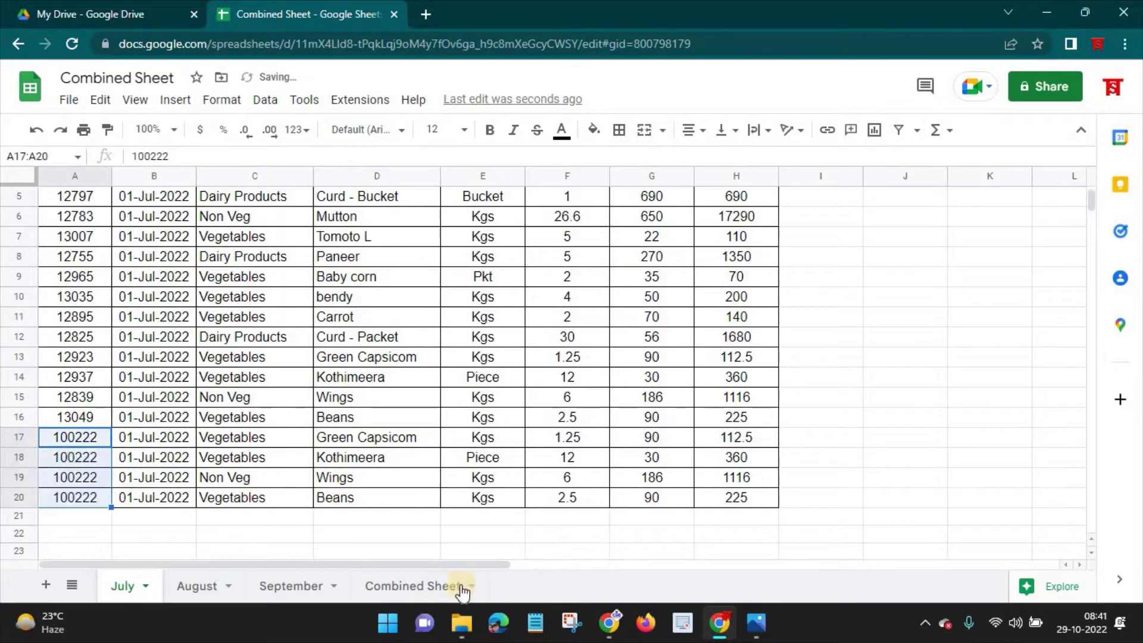
{"action": "left_click", "coordinate": [429, 588]}
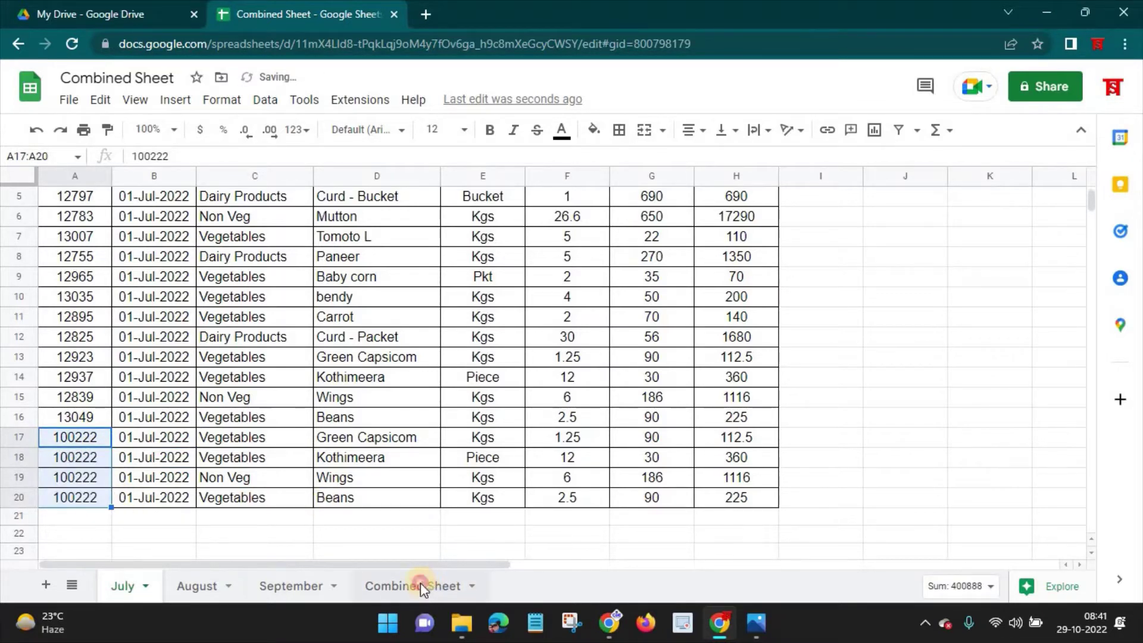
{"action": "scroll", "coordinate": [149, 429], "scroll_direction": "down", "scroll_amount": 10}
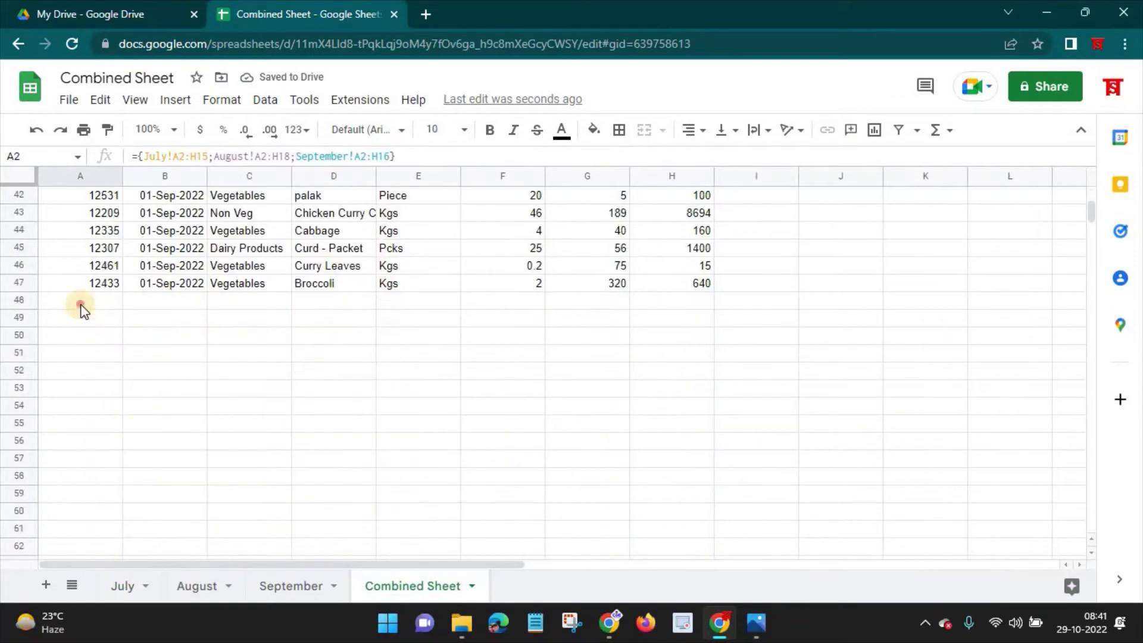
{"action": "left_click", "coordinate": [79, 300]}
{"action": "scroll", "coordinate": [266, 372], "scroll_direction": "up", "scroll_amount": 8}
{"action": "scroll", "coordinate": [266, 373], "scroll_direction": "up", "scroll_amount": 6}
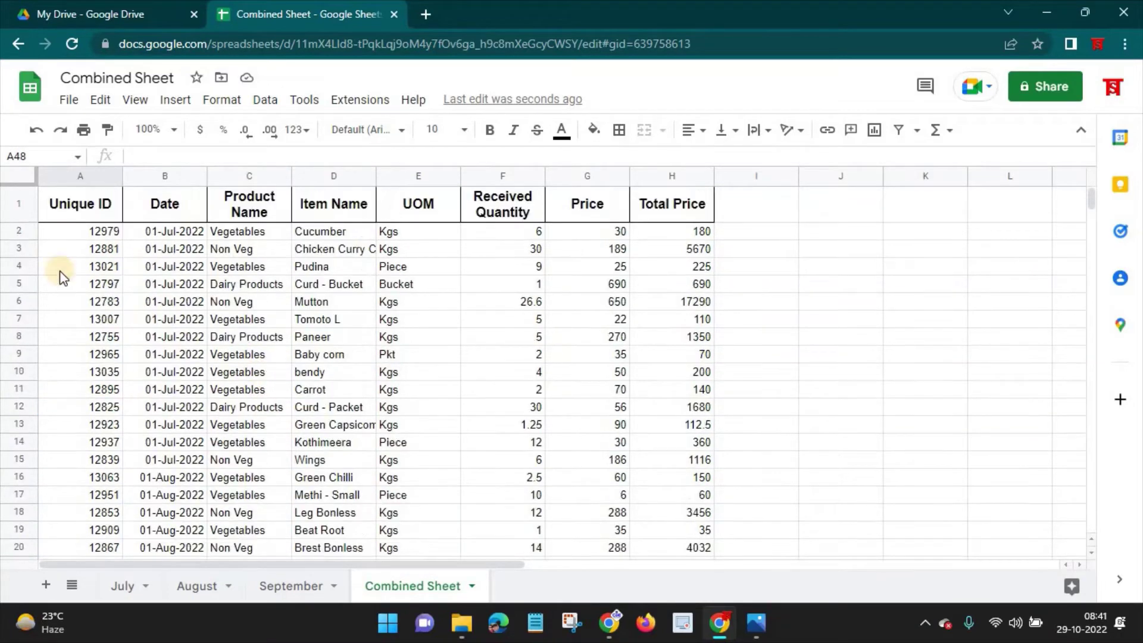
{"action": "left_click_drag", "start_coordinate": [80, 176], "coordinate": [333, 176]}
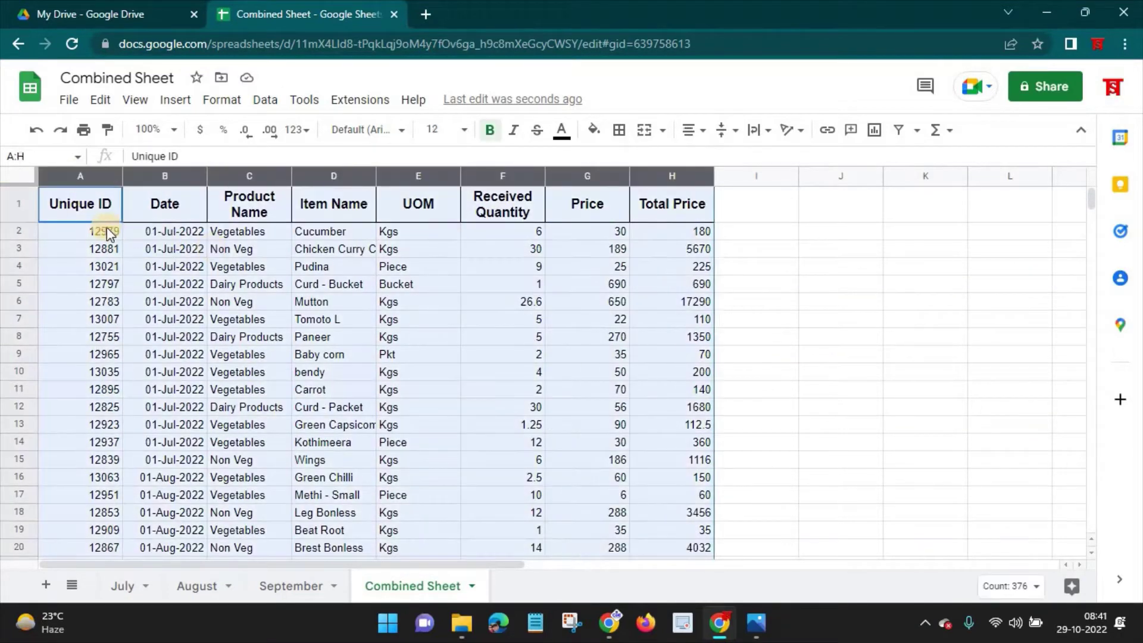
{"action": "left_click", "coordinate": [95, 231]}
{"action": "left_click", "coordinate": [177, 155]}
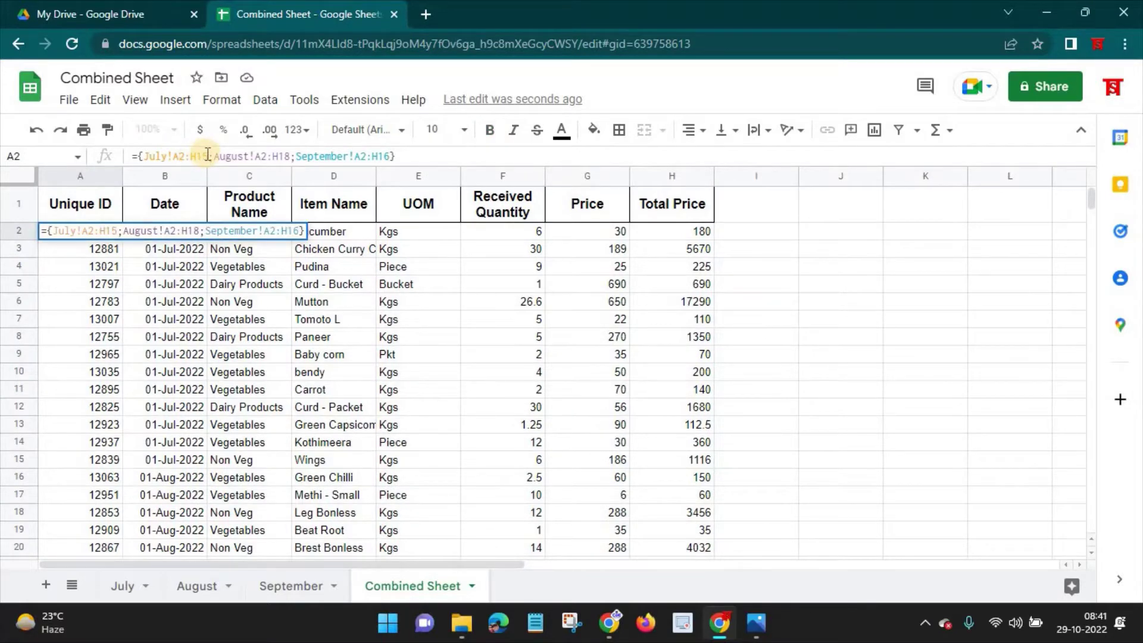
{"action": "left_click", "coordinate": [126, 594]}
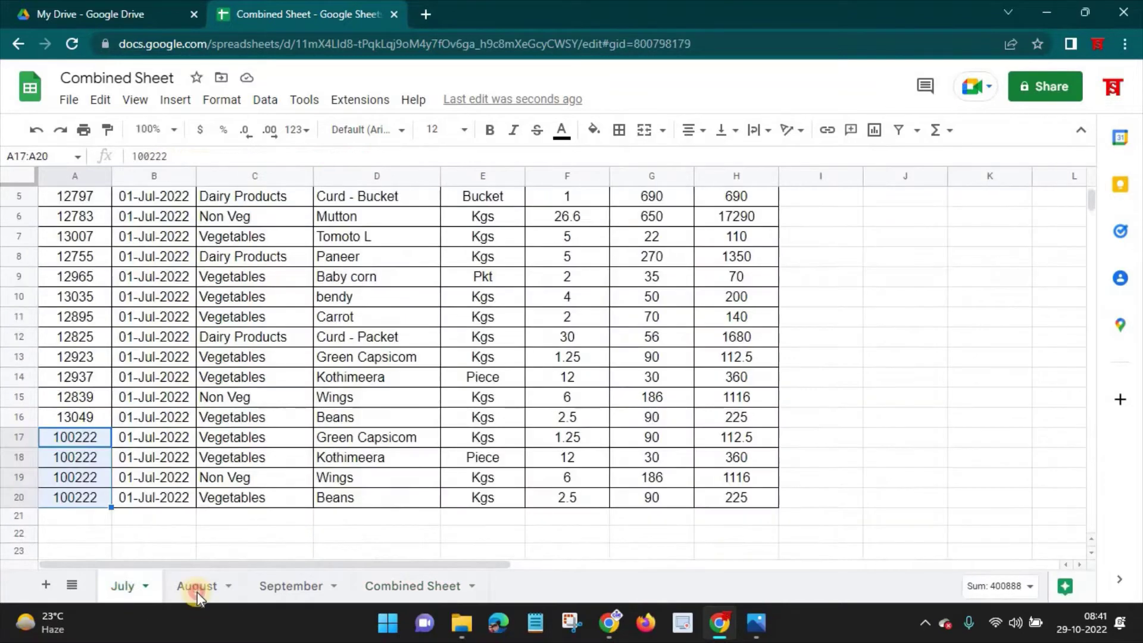
{"action": "left_click", "coordinate": [198, 592]}
{"action": "left_click", "coordinate": [280, 591]}
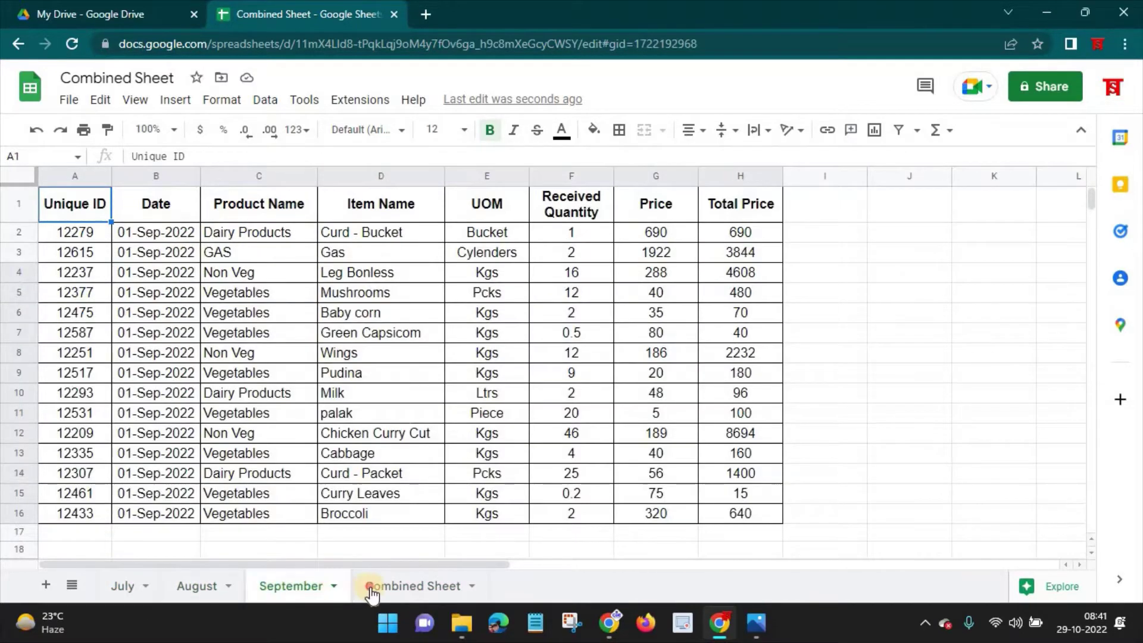
{"action": "left_click", "coordinate": [372, 589]}
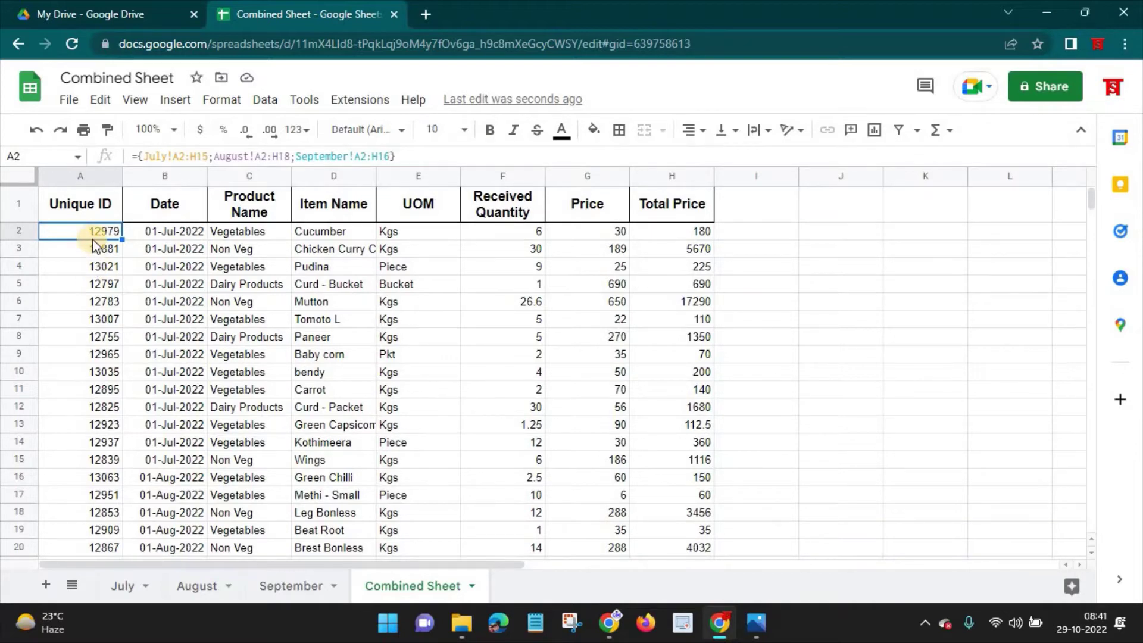
Drop the end rows so A2 reads ={July!A2:H;August!A2:H;September!A2:H}
{"action": "left_click", "coordinate": [207, 156]}
{"action": "key", "text": "BackSpace"}
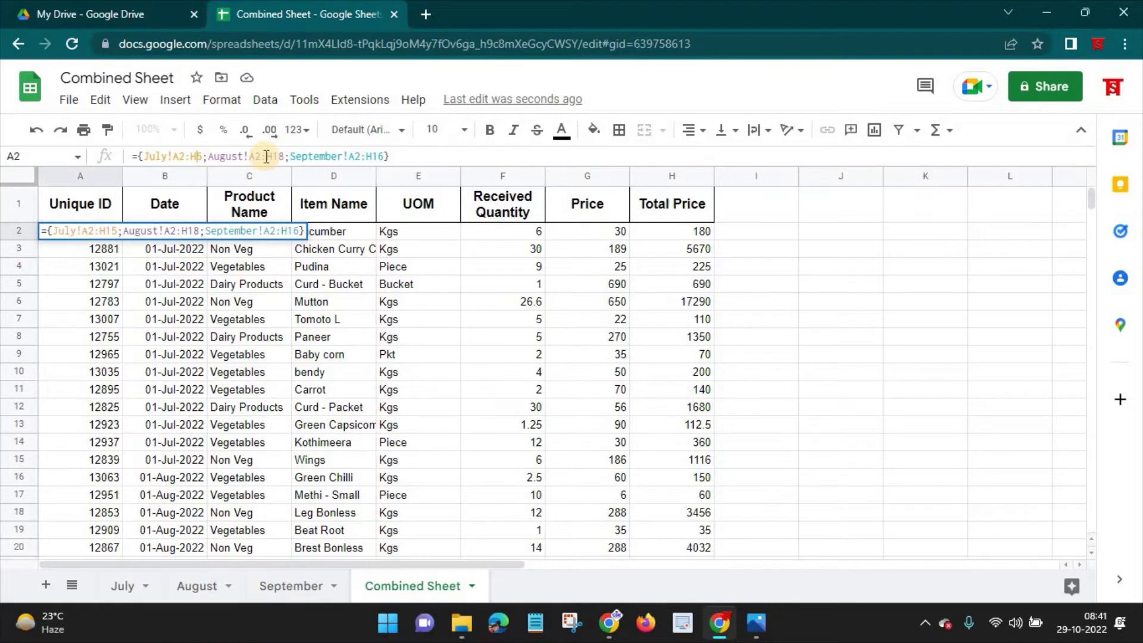
{"action": "key", "text": "Delete"}
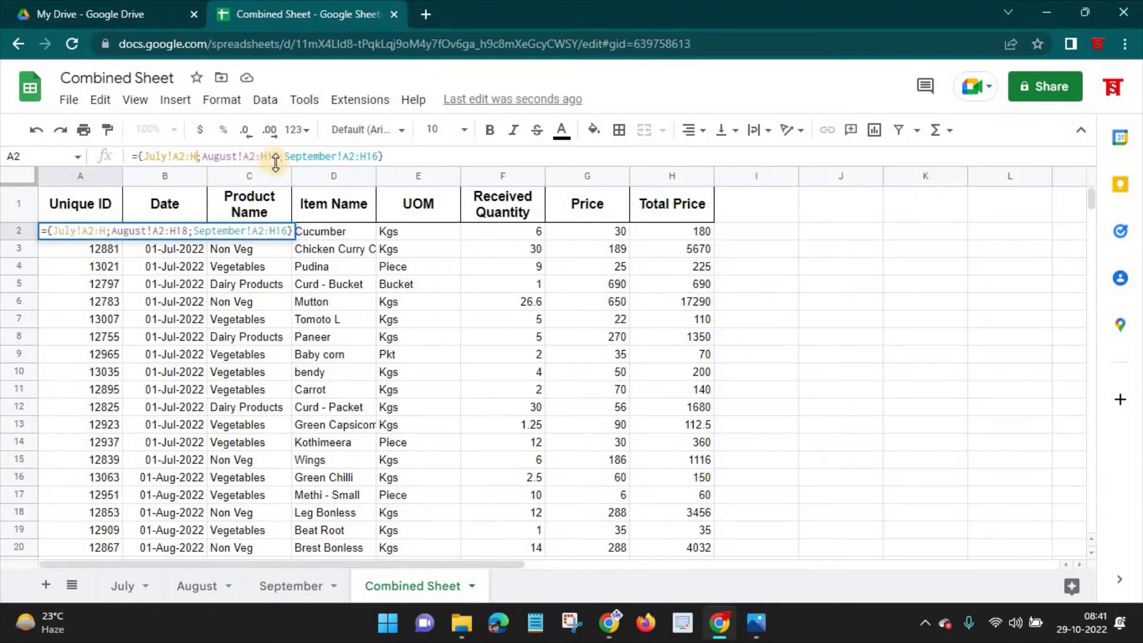
{"action": "left_click_drag", "start_coordinate": [280, 156], "coordinate": [272, 156]}
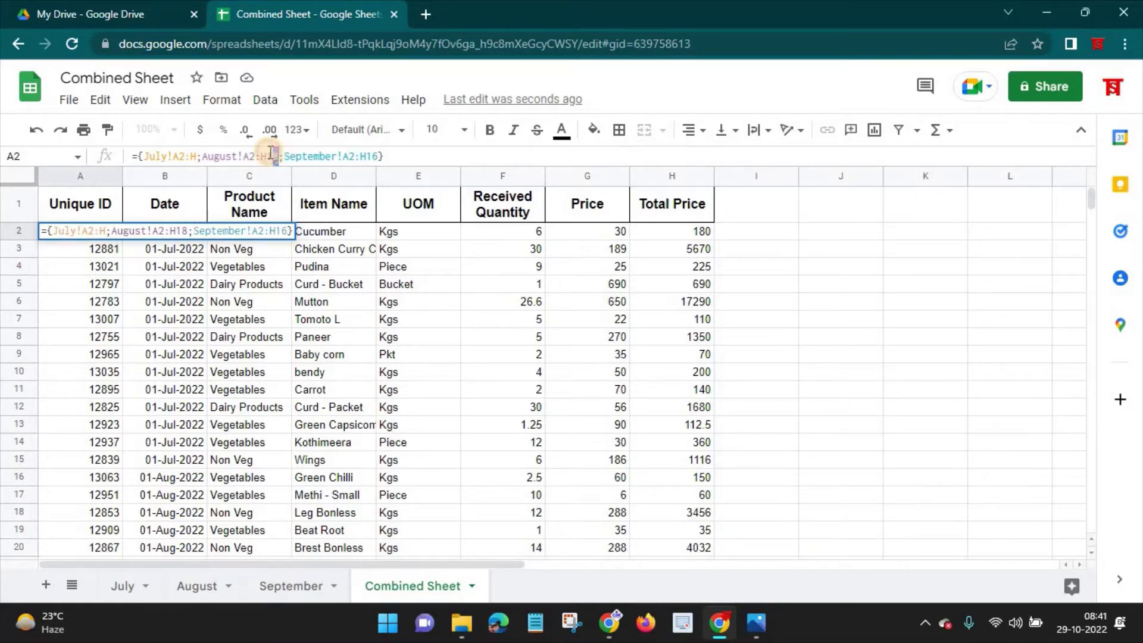
{"action": "key", "text": "BackSpace"}
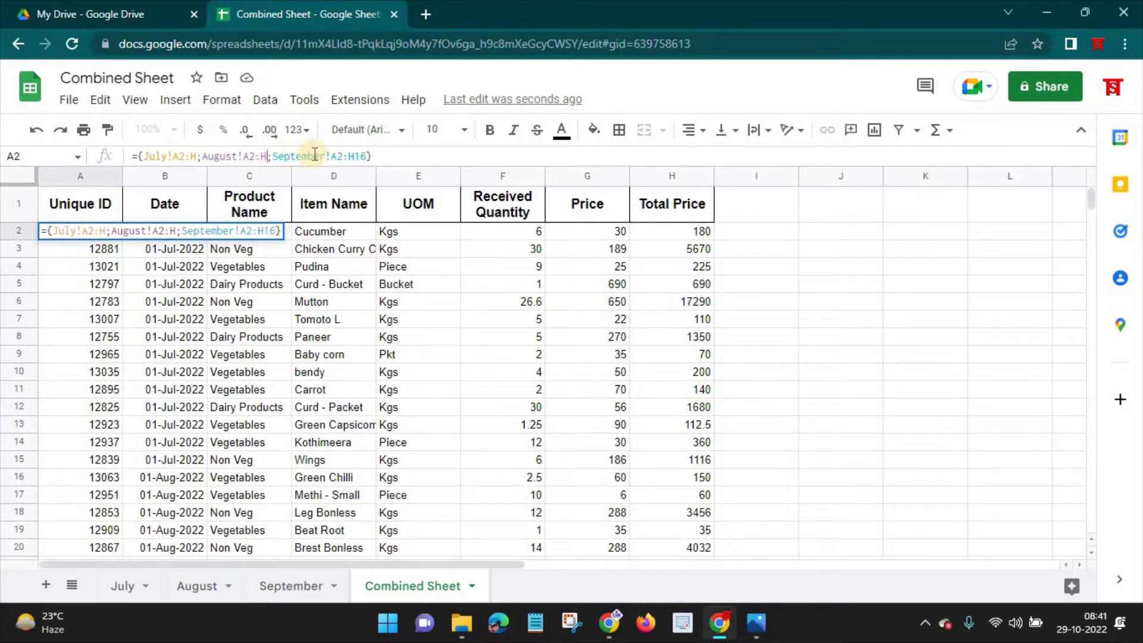
{"action": "left_click_drag", "start_coordinate": [365, 156], "coordinate": [357, 156]}
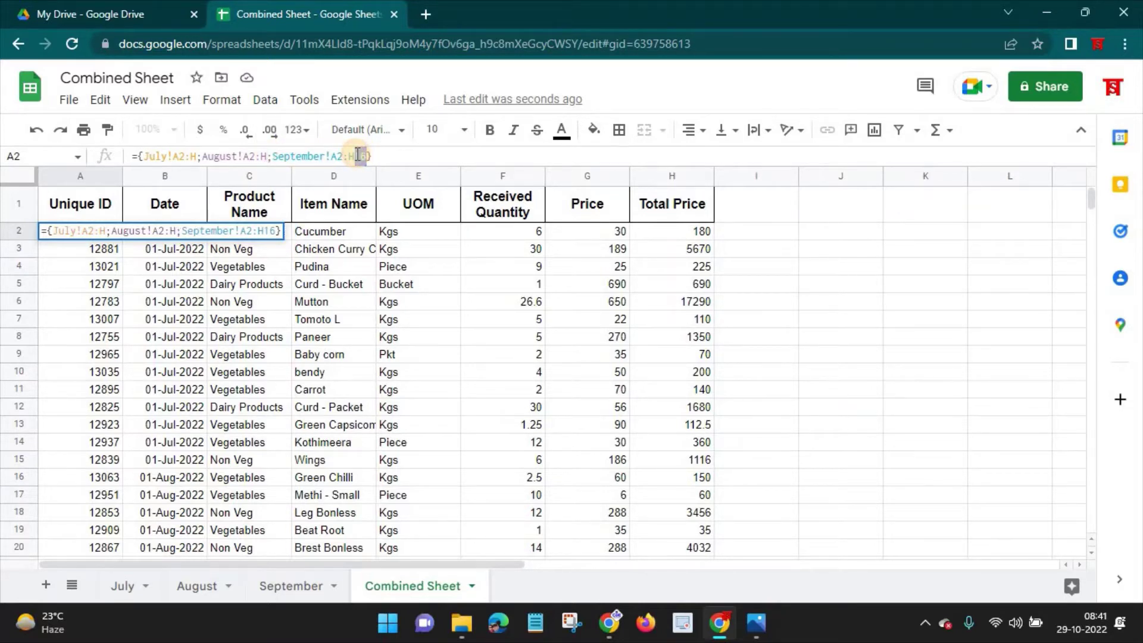
{"action": "key", "text": "BackSpace"}
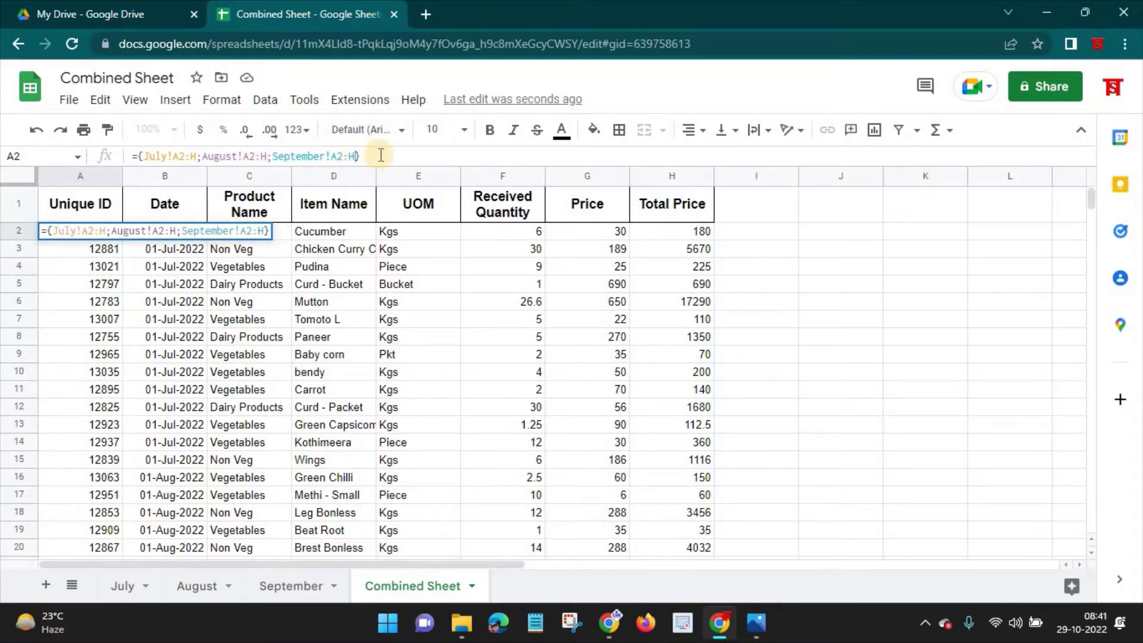
{"action": "key", "text": "Return"}
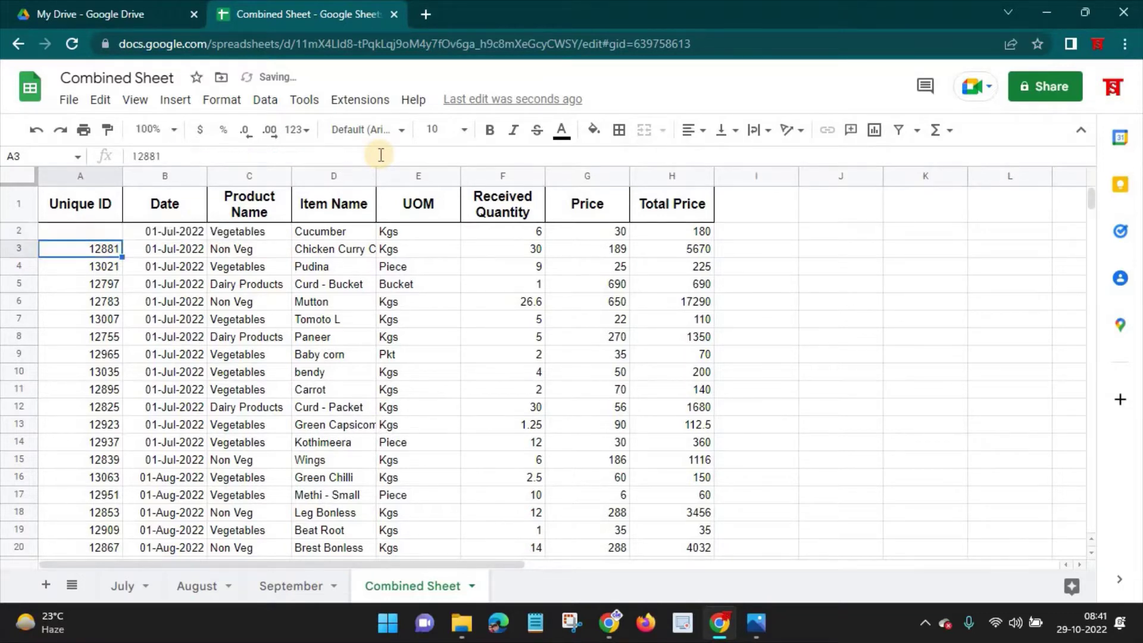
{"action": "left_click", "coordinate": [97, 236]}
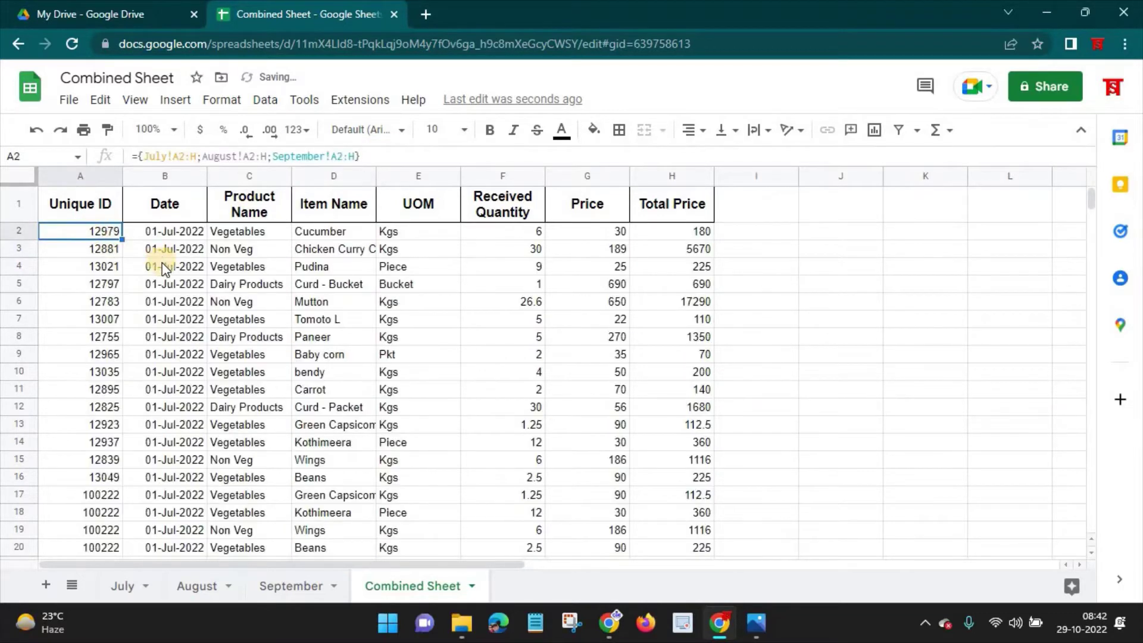
{"action": "left_click", "coordinate": [122, 587]}
{"action": "left_click", "coordinate": [77, 520]}
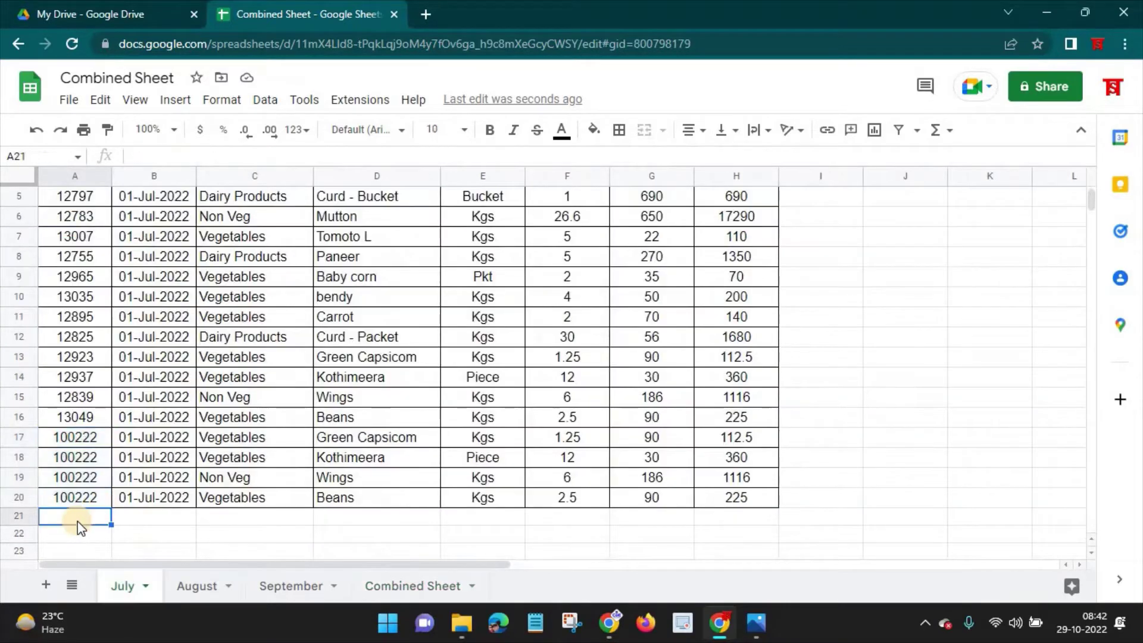
{"action": "key", "text": "ctrl+shift+Down"}
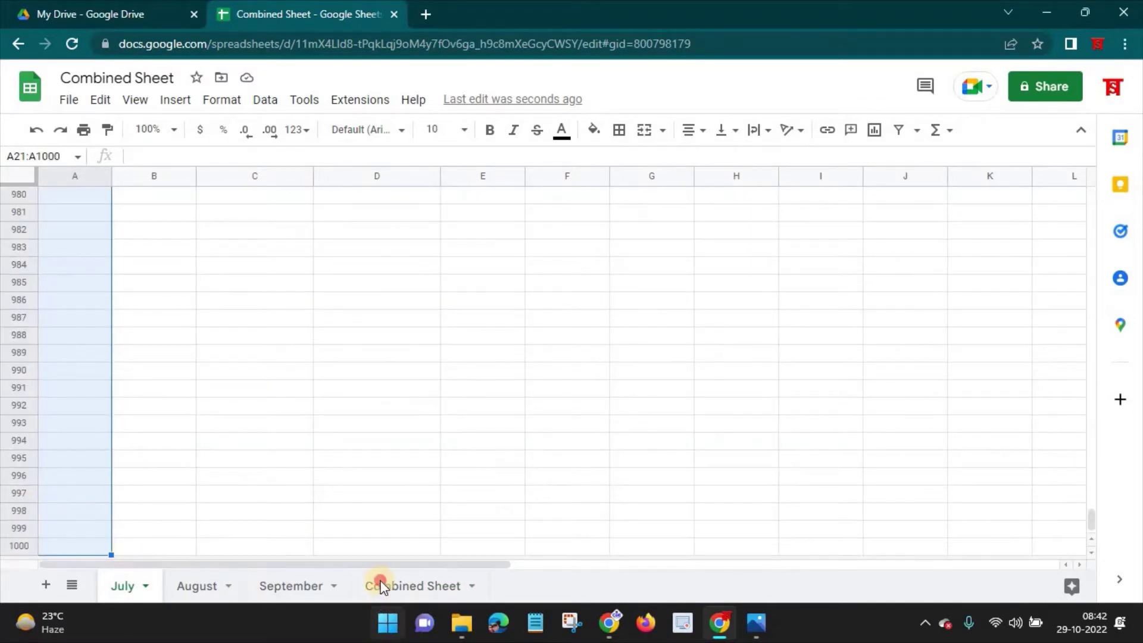
{"action": "scroll", "coordinate": [153, 362], "scroll_direction": "down", "scroll_amount": 5}
{"action": "scroll", "coordinate": [153, 363], "scroll_direction": "down", "scroll_amount": 5}
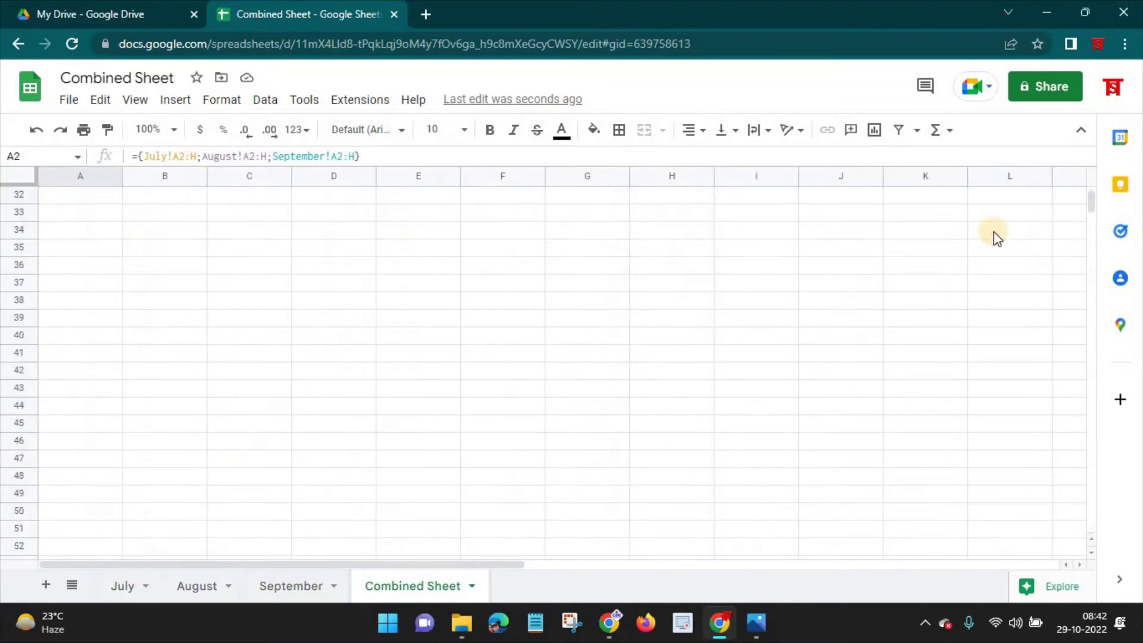
{"action": "left_click_drag", "start_coordinate": [1091, 194], "coordinate": [1105, 468]}
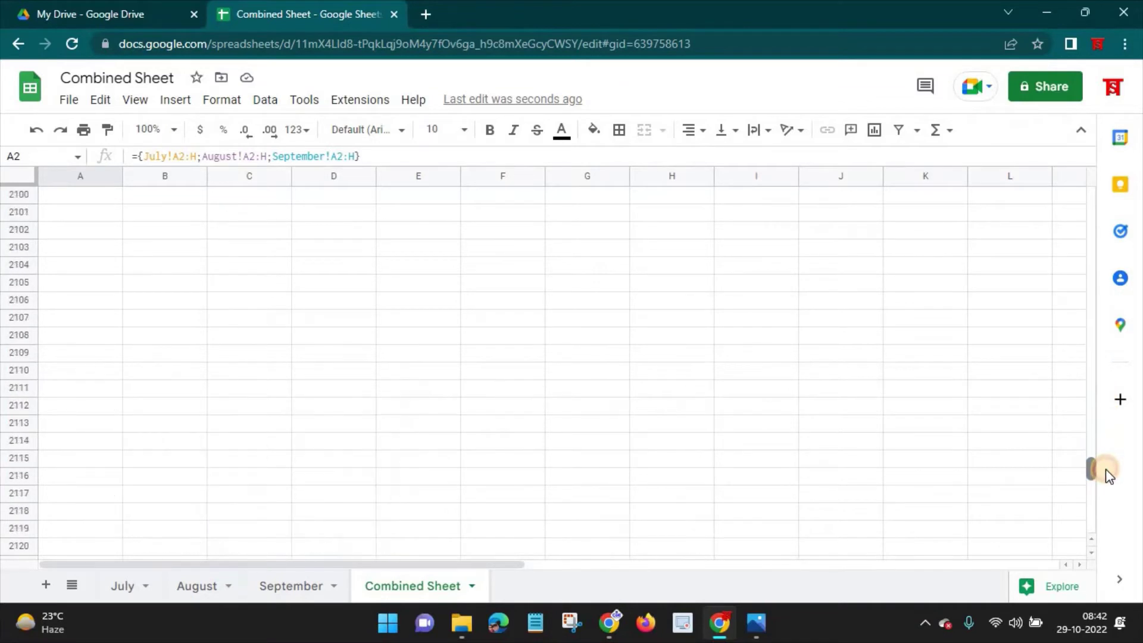
{"action": "left_click_drag", "start_coordinate": [1105, 468], "coordinate": [1092, 183]}
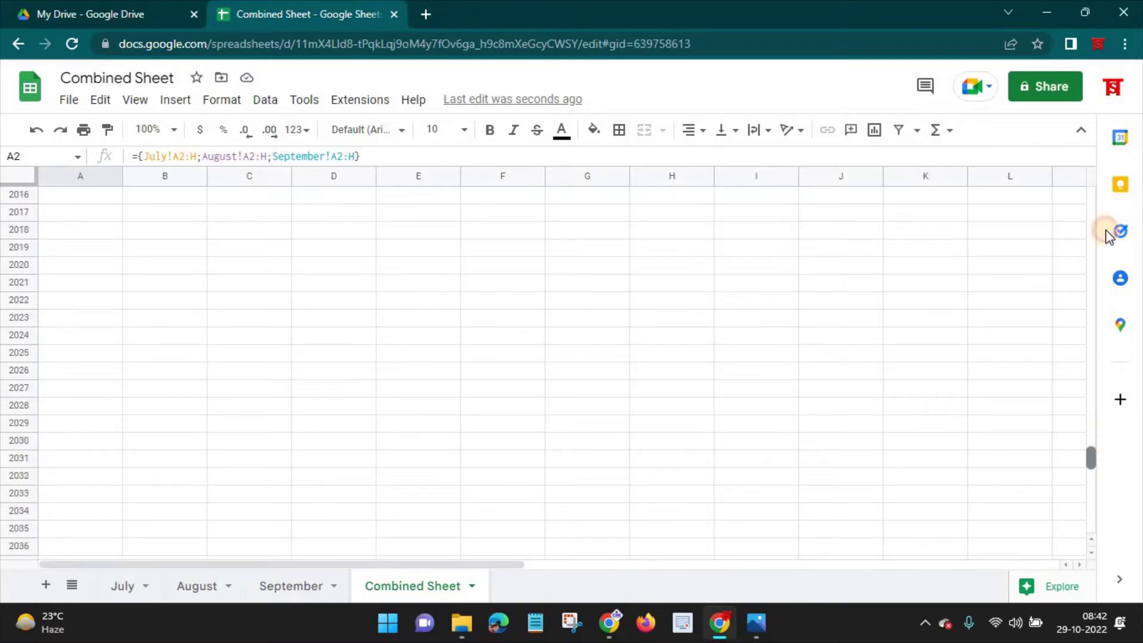
{"action": "scroll", "coordinate": [141, 372], "scroll_direction": "down", "scroll_amount": 4}
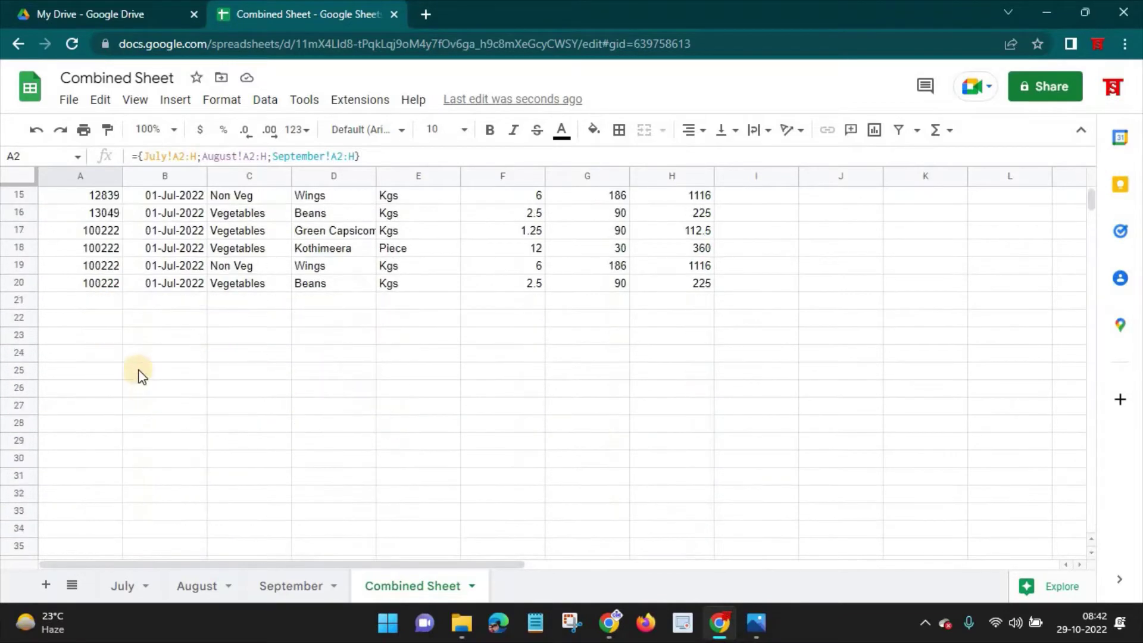
{"action": "scroll", "coordinate": [137, 298], "scroll_direction": "up", "scroll_amount": 4}
Wrap the stacked ranges in QUERY with "Select * Where Col1 is not null" in A2
{"action": "left_click", "coordinate": [137, 156]}
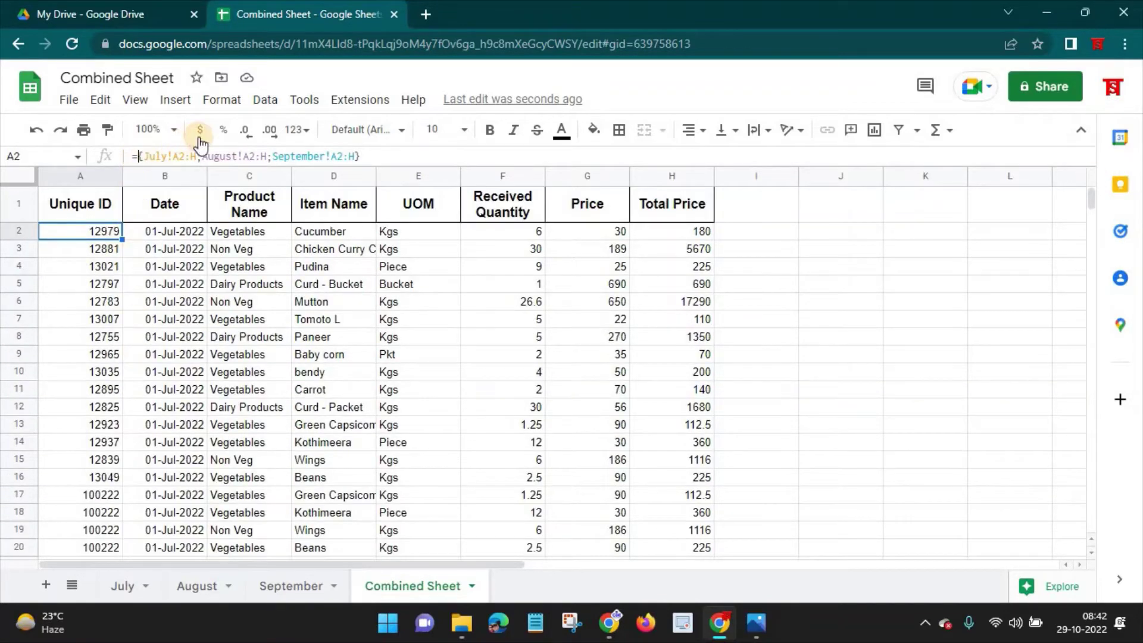
{"action": "type", "text": "que"}
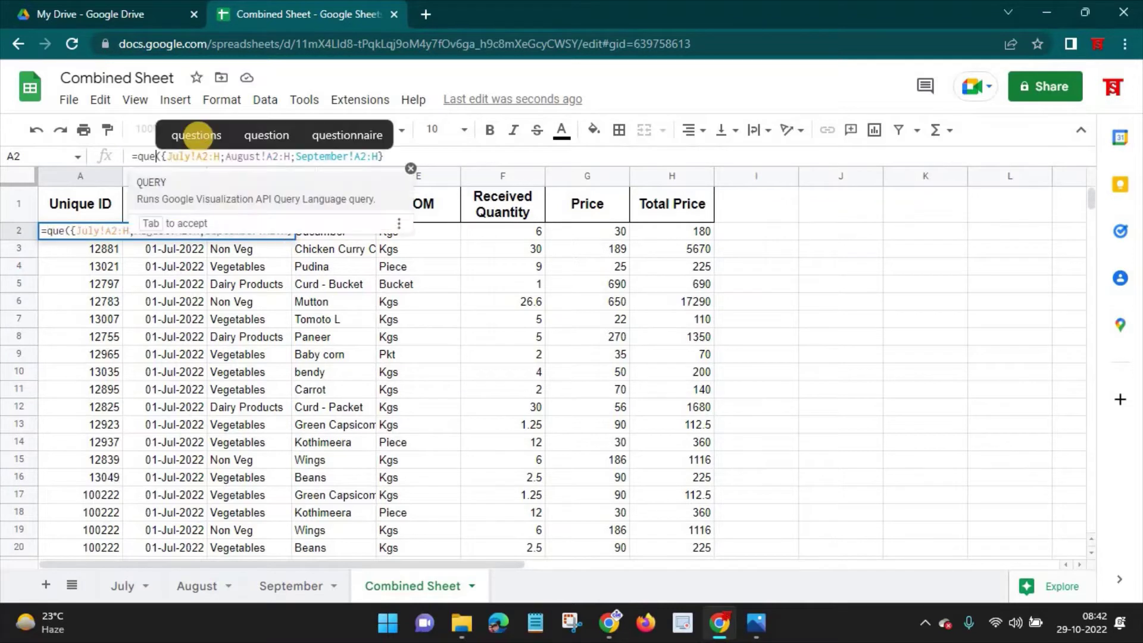
{"action": "key", "text": "Tab"}
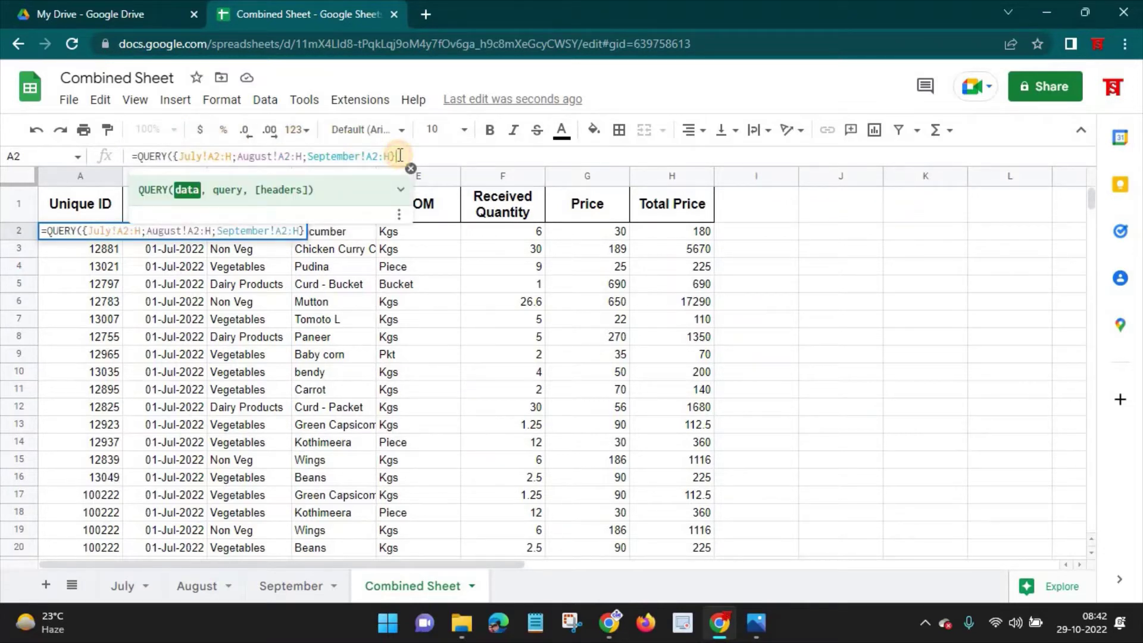
{"action": "type", "text": ", \""}
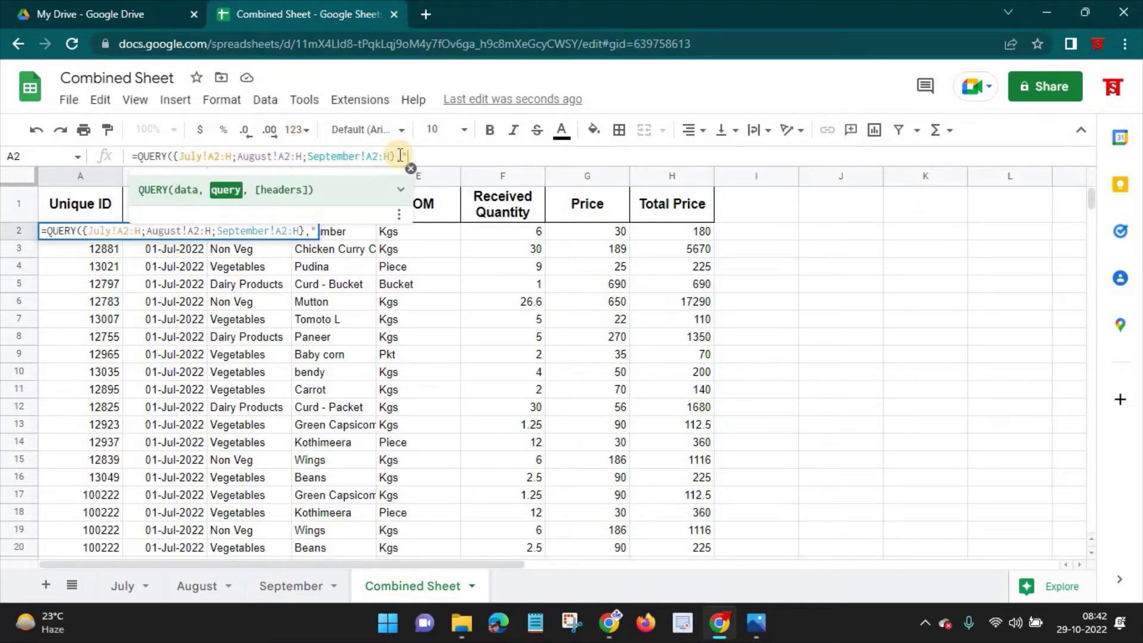
{"action": "type", "text": "ele"}
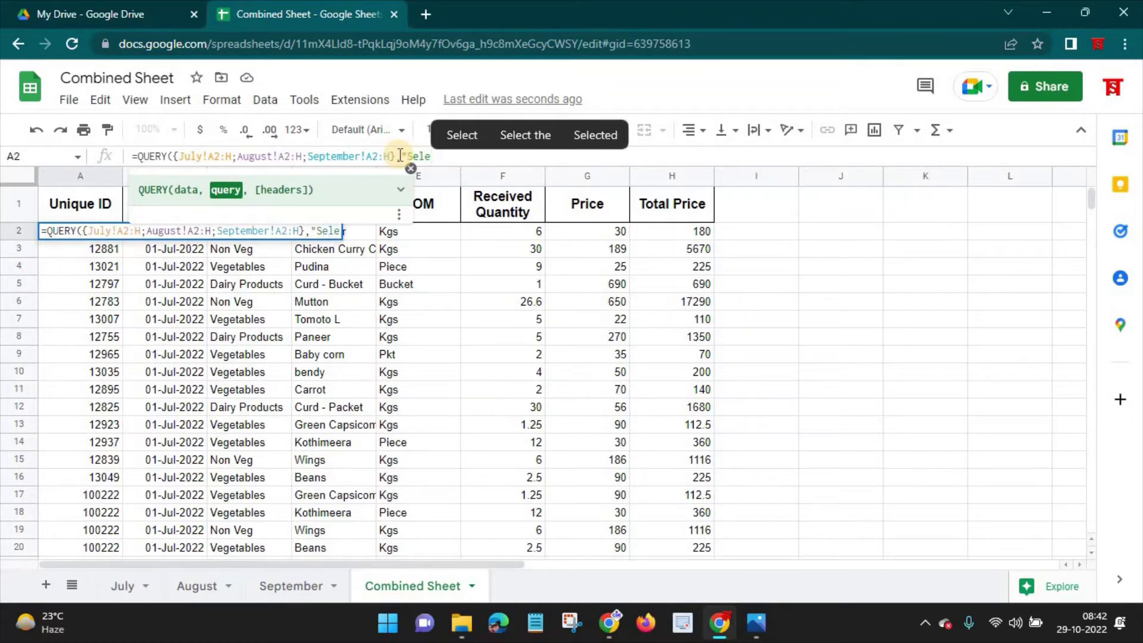
{"action": "type", "text": "ct *"}
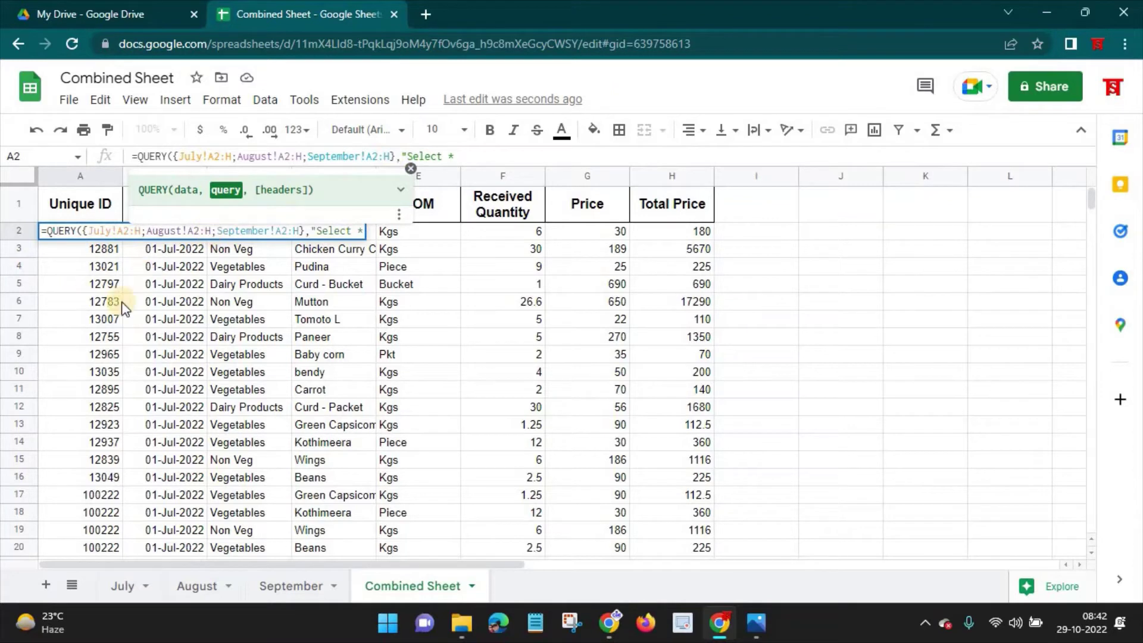
{"action": "left_click", "coordinate": [495, 156]}
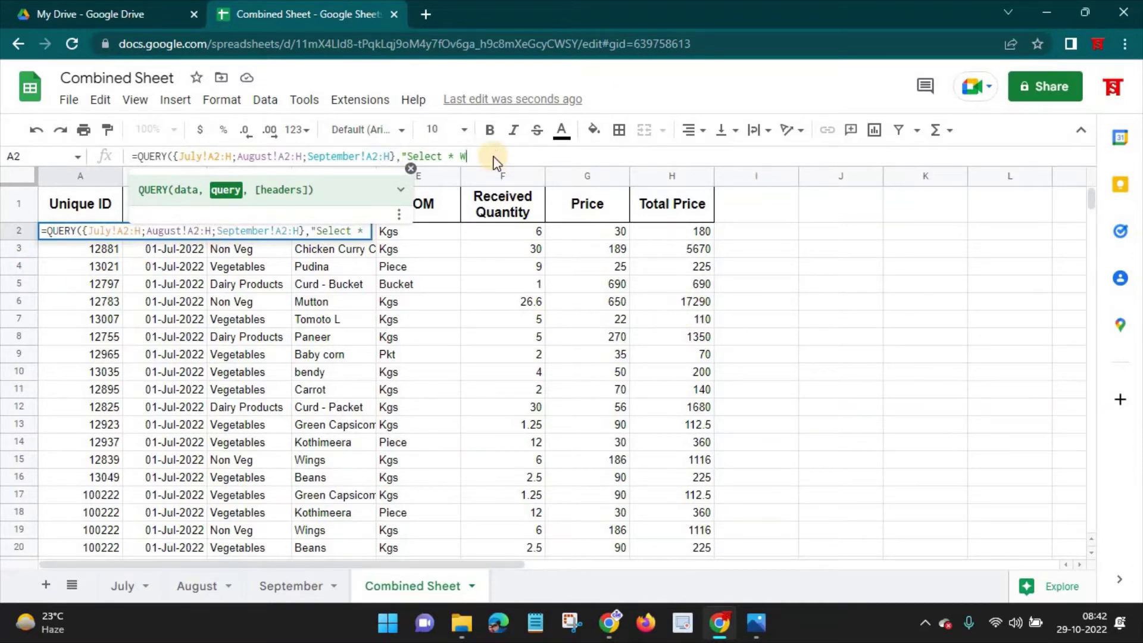
{"action": "type", "text": "her"}
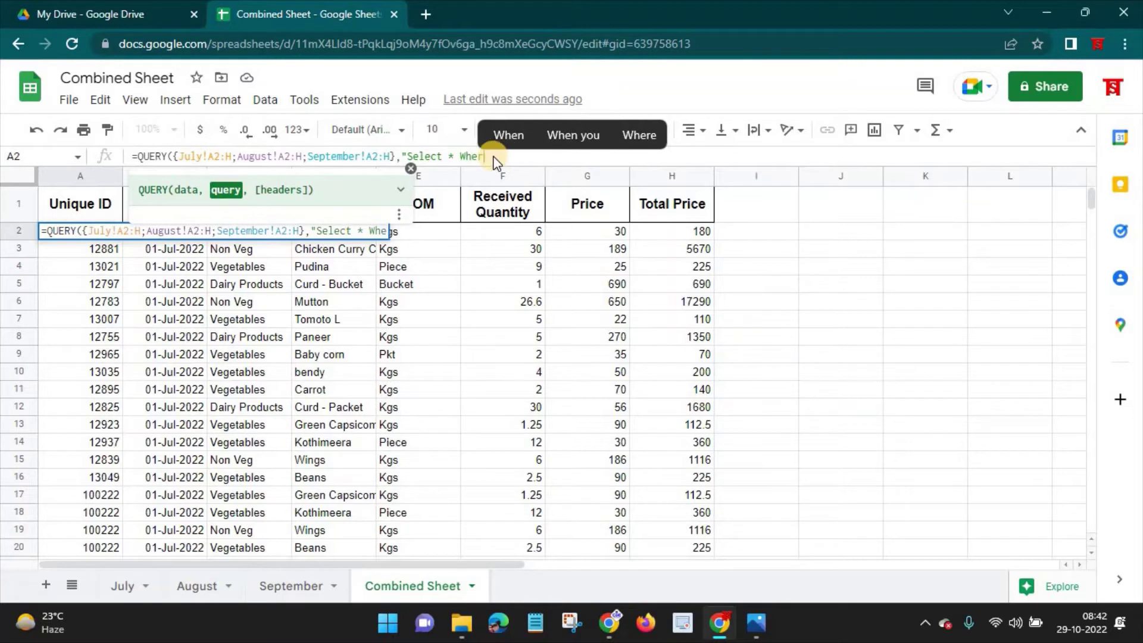
{"action": "type", "text": "e"}
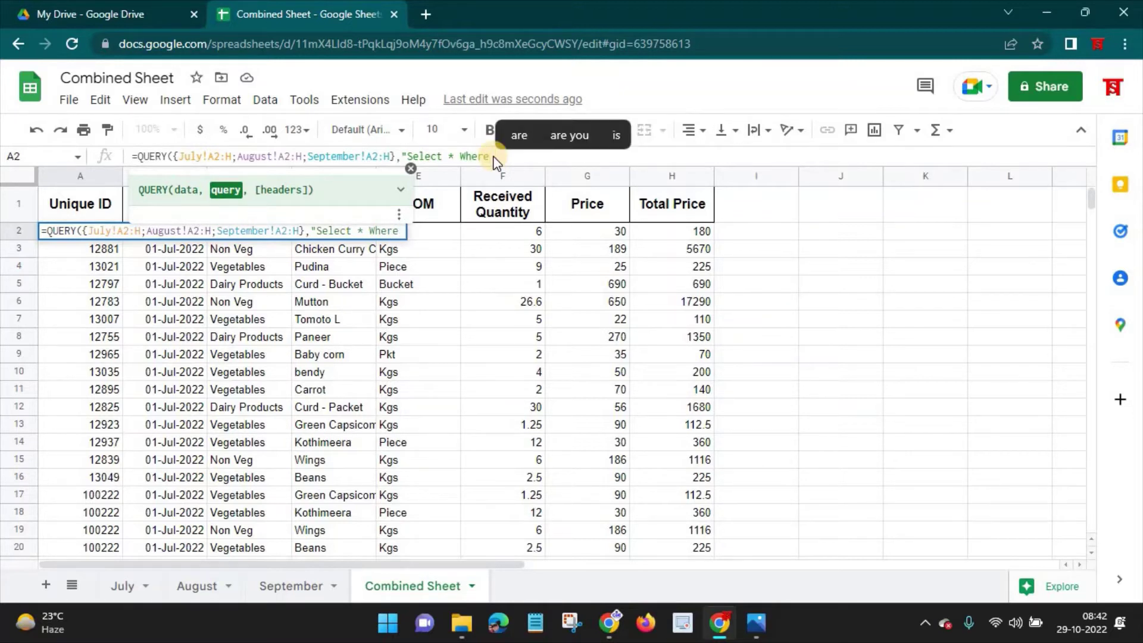
{"action": "type", "text": " Col1"}
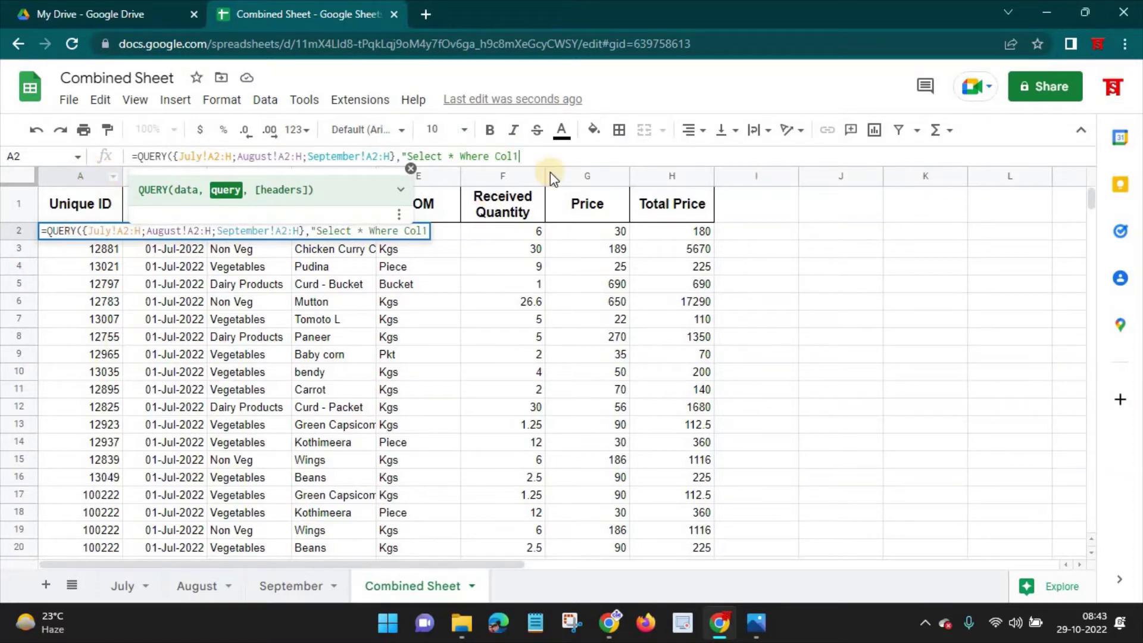
{"action": "type", "text": " i"}
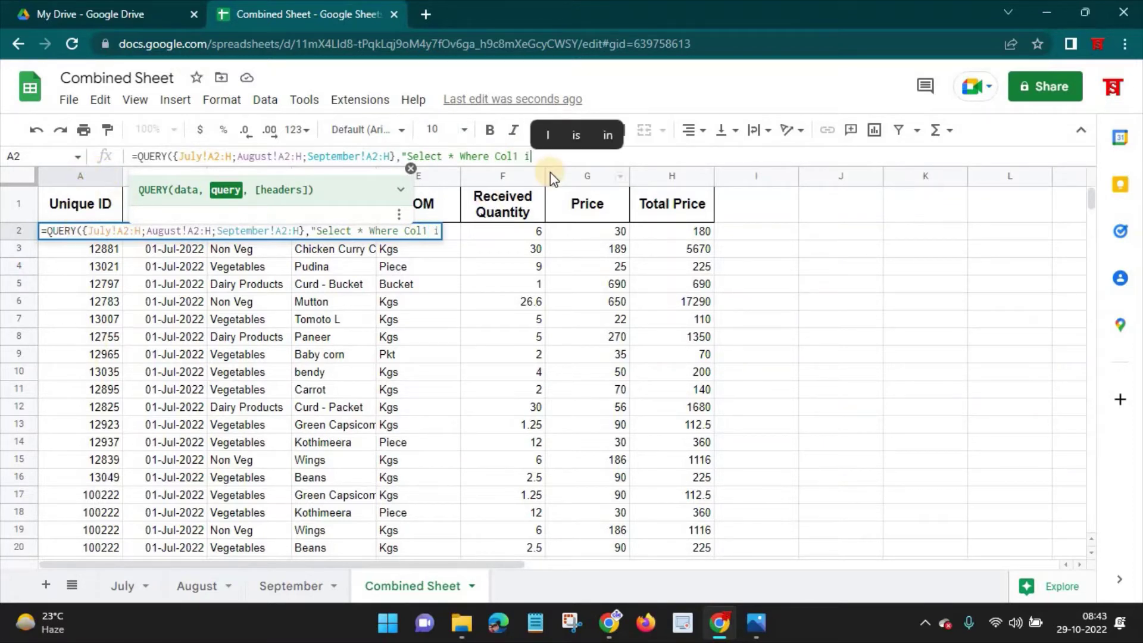
{"action": "type", "text": "s not "}
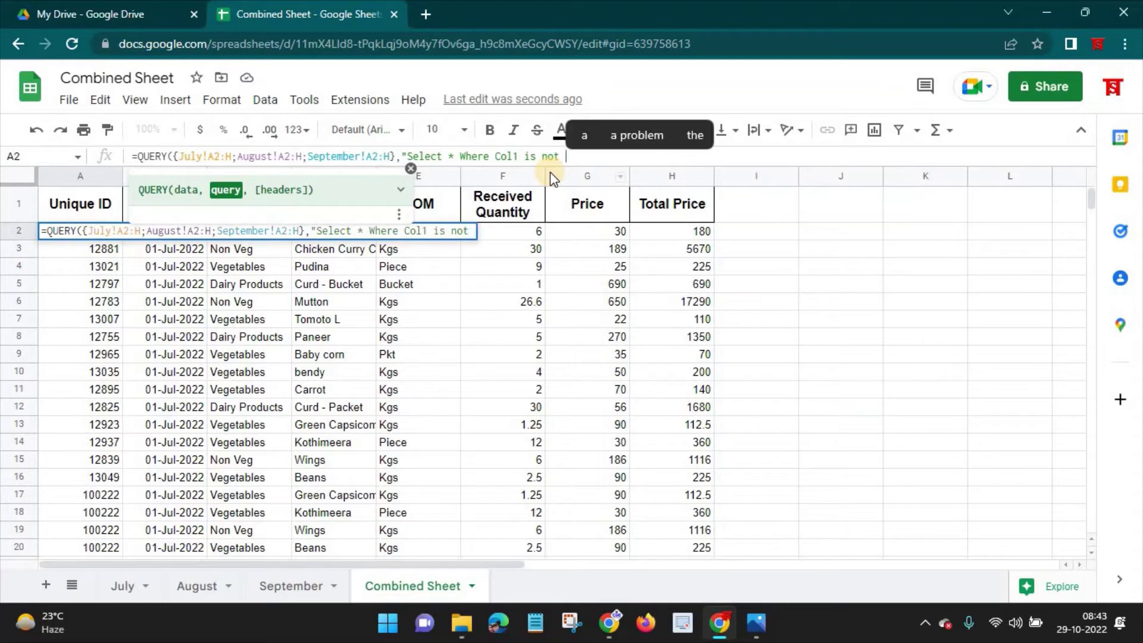
{"action": "type", "text": "null\""}
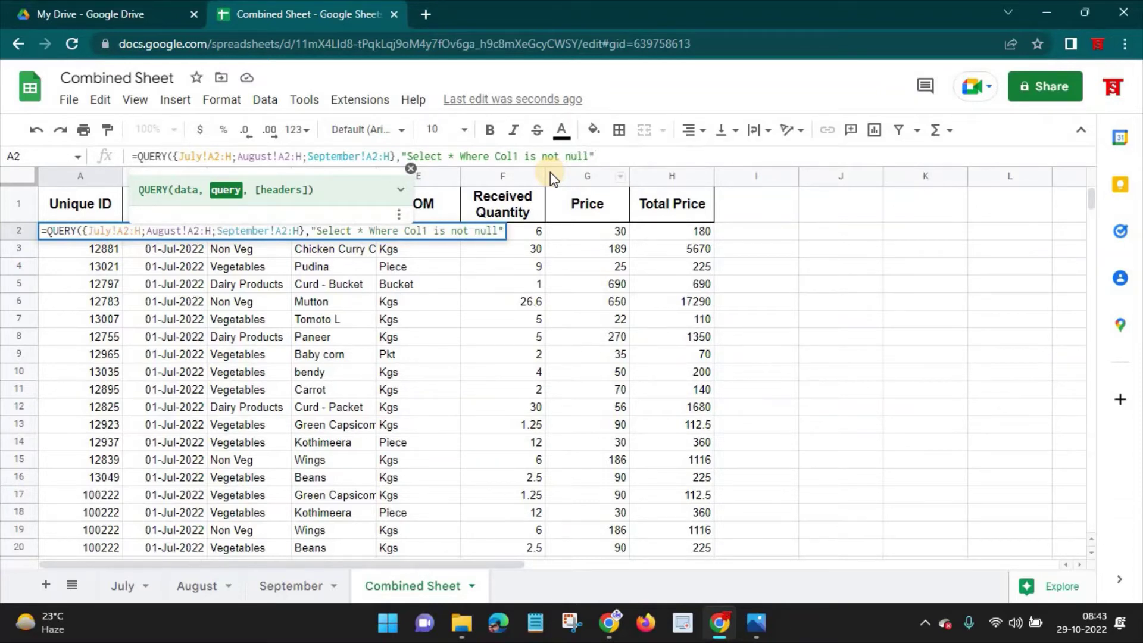
{"action": "type", "text": ")"}
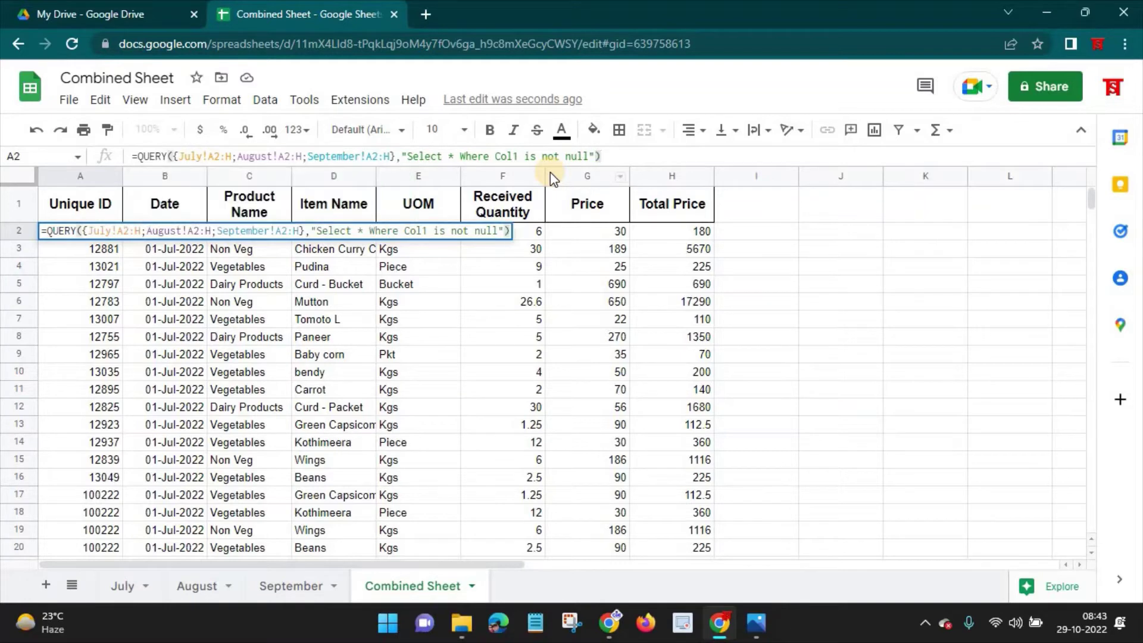
{"action": "key", "text": "Return"}
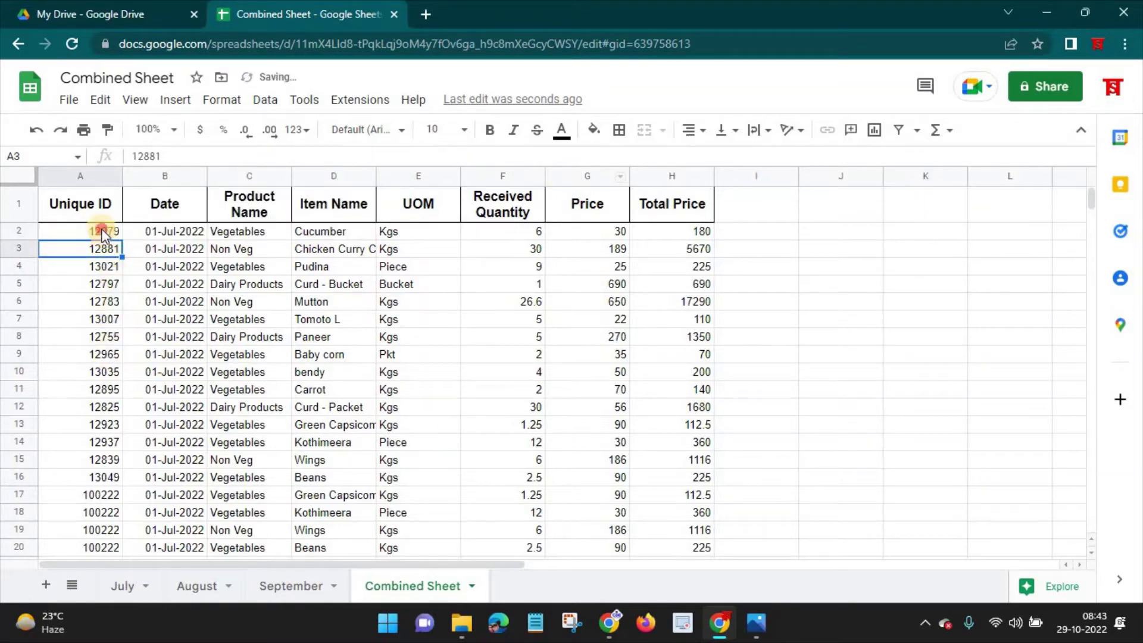
Copy August rows 14–18 and paste them at A19
{"action": "left_click", "coordinate": [100, 230]}
{"action": "scroll", "coordinate": [113, 381], "scroll_direction": "down", "scroll_amount": 5}
{"action": "scroll", "coordinate": [113, 381], "scroll_direction": "down", "scroll_amount": 5}
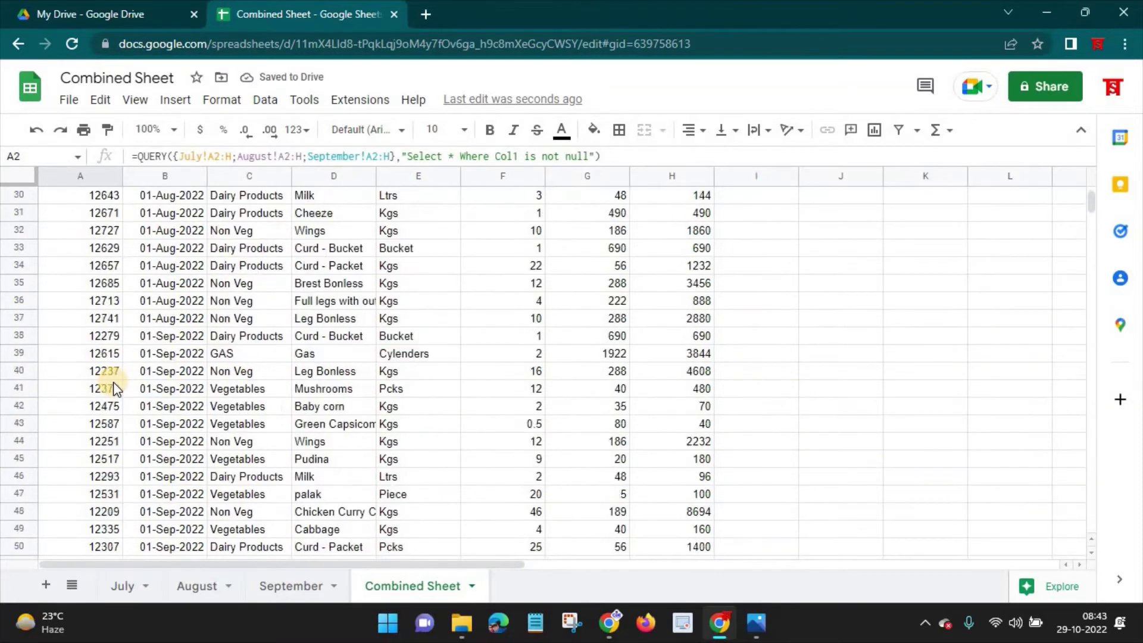
{"action": "scroll", "coordinate": [113, 381], "scroll_direction": "down", "scroll_amount": 4}
{"action": "scroll", "coordinate": [113, 381], "scroll_direction": "up", "scroll_amount": 5}
{"action": "scroll", "coordinate": [114, 381], "scroll_direction": "up", "scroll_amount": 5}
{"action": "scroll", "coordinate": [113, 388], "scroll_direction": "up", "scroll_amount": 4}
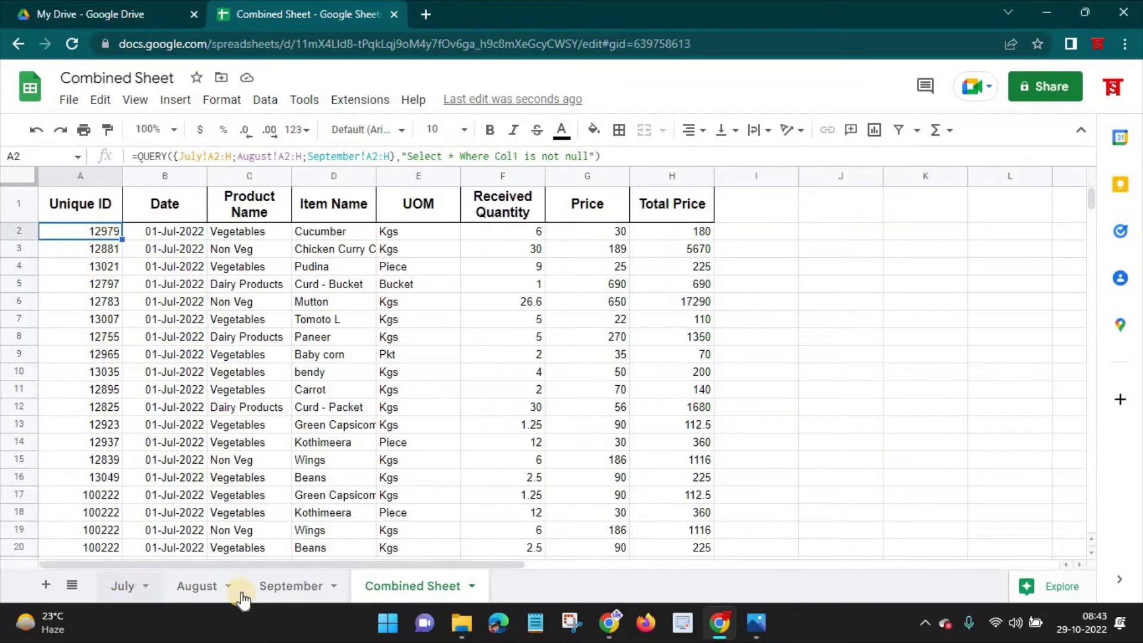
{"action": "left_click", "coordinate": [200, 587]}
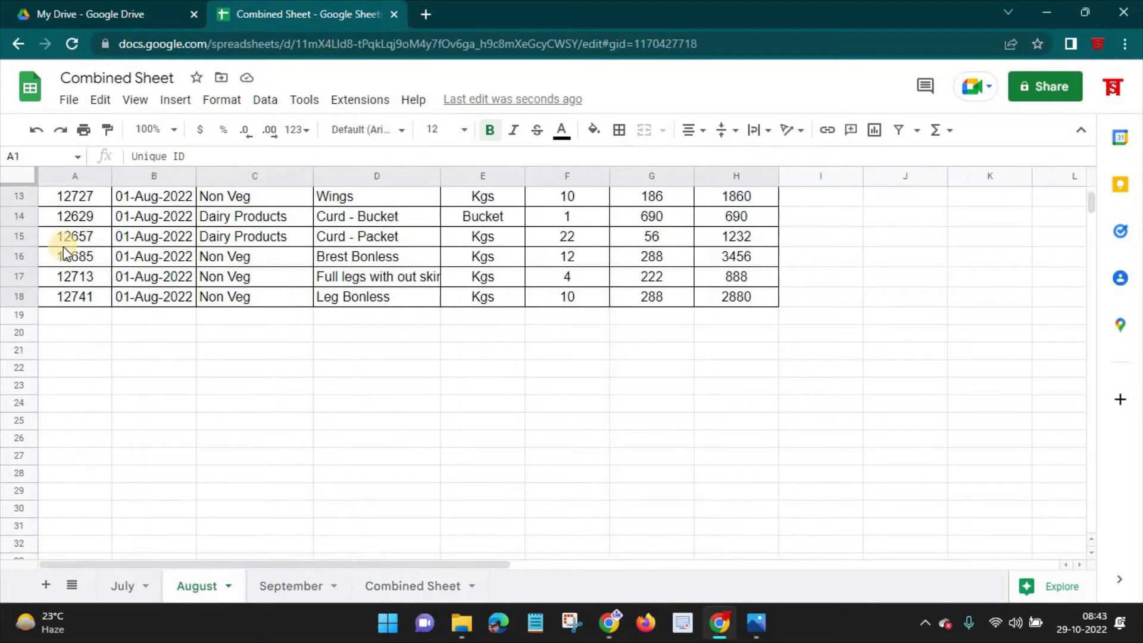
{"action": "left_click_drag", "start_coordinate": [64, 223], "coordinate": [717, 297]}
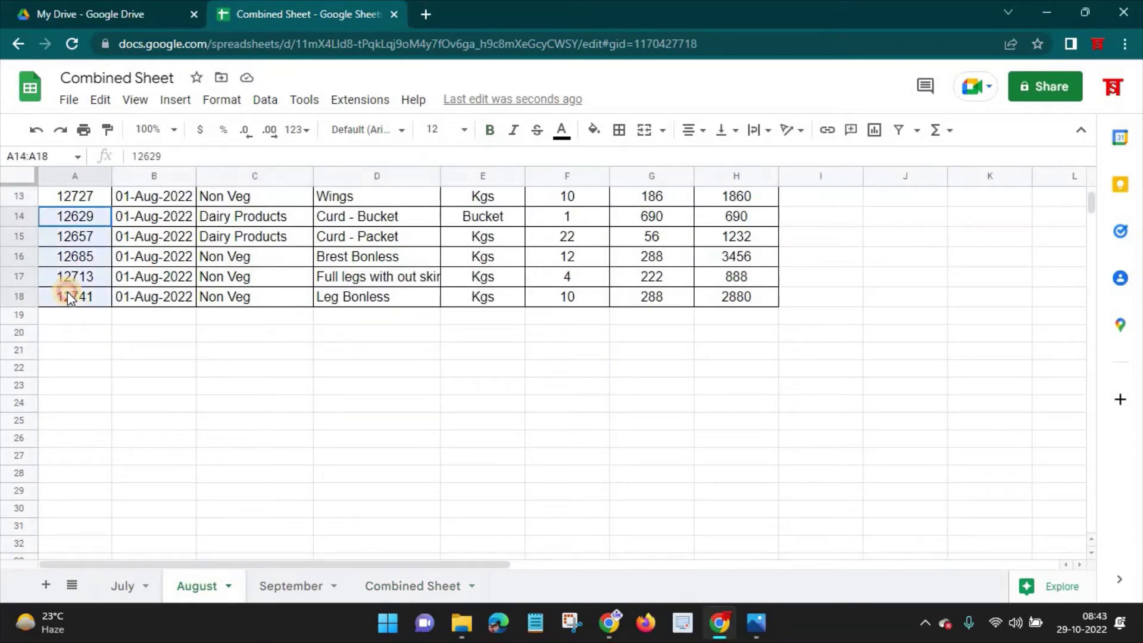
{"action": "key", "text": "ctrl+c"}
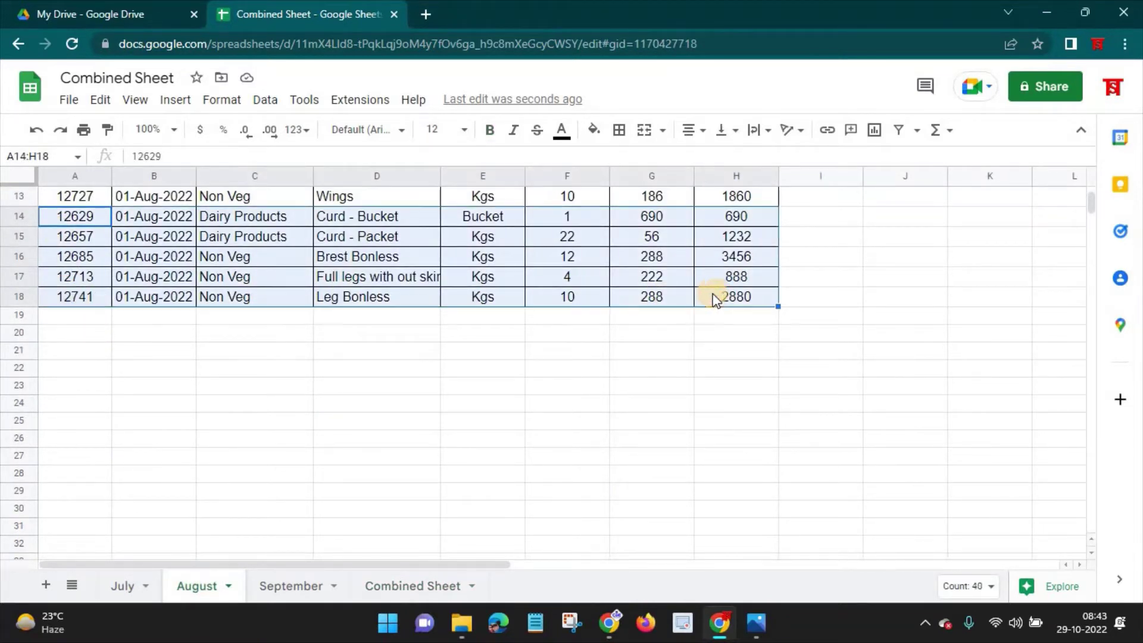
{"action": "left_click", "coordinate": [72, 319]}
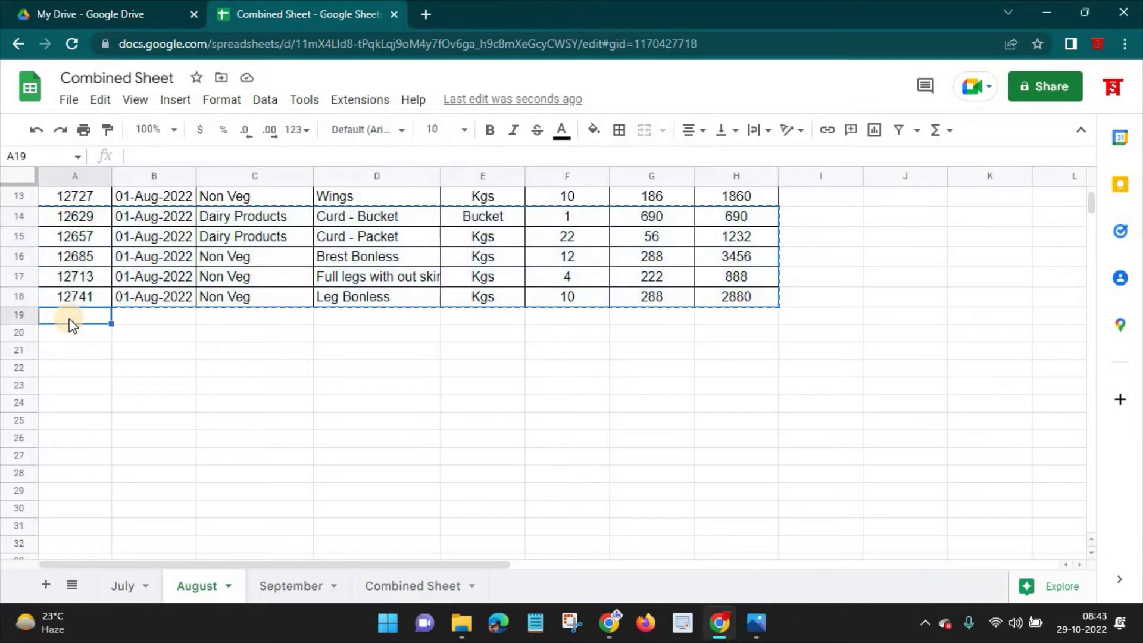
{"action": "key", "text": "ctrl+v"}
Date B19 01-Oct-2022 and fill the dates down to 05-Oct-2022 in B23
{"action": "left_click", "coordinate": [156, 317]}
{"action": "double_click", "coordinate": [156, 317]}
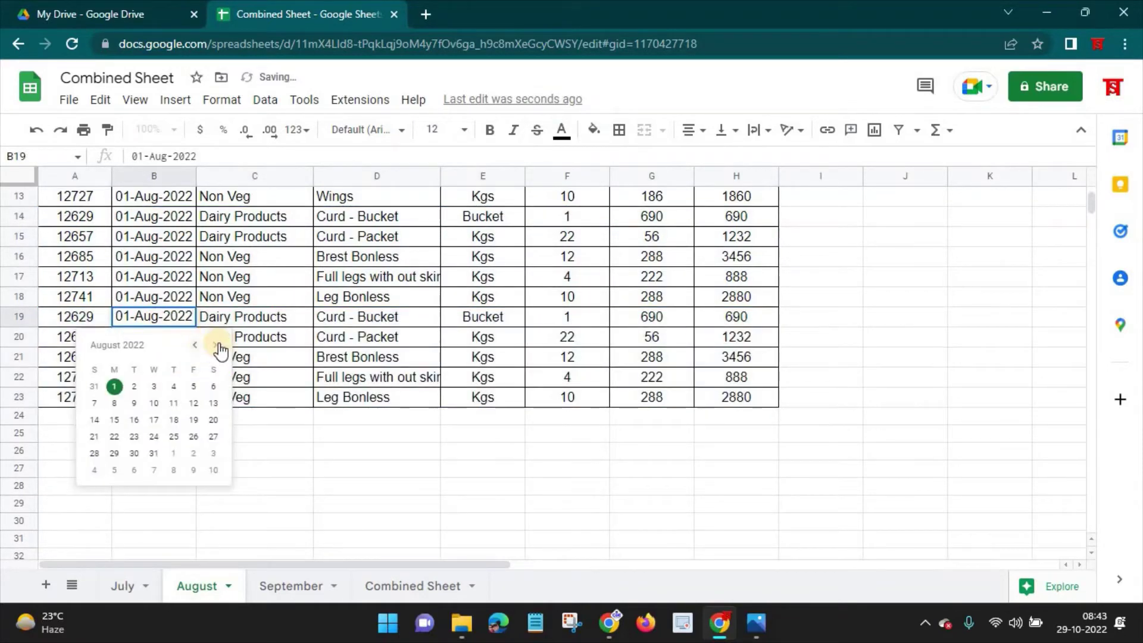
{"action": "left_click", "coordinate": [215, 346]}
{"action": "left_click", "coordinate": [214, 347]}
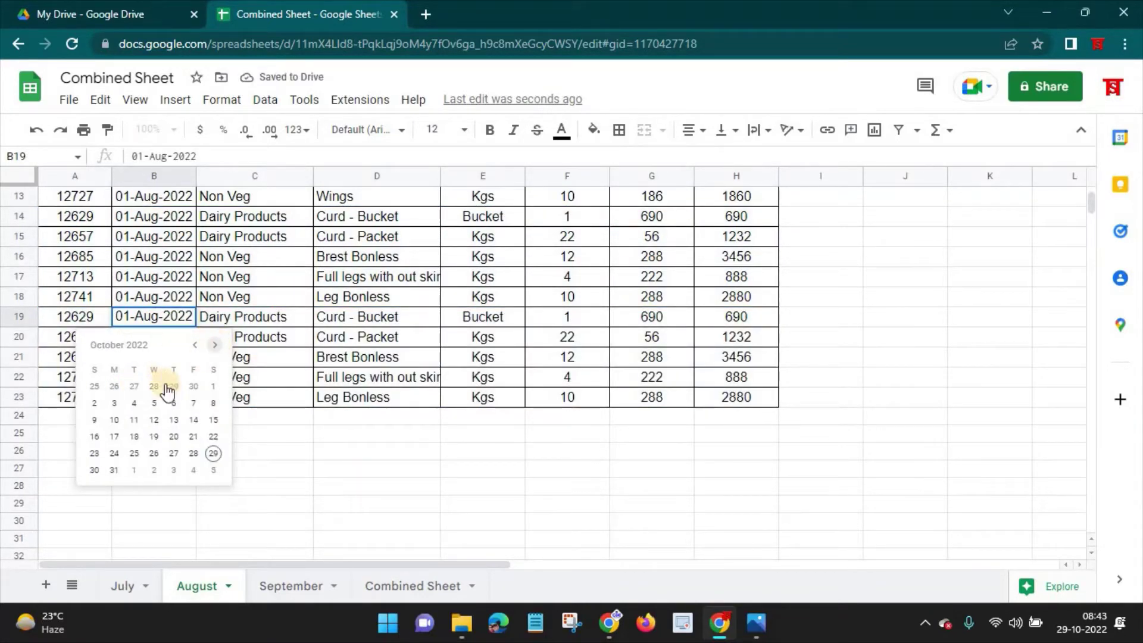
{"action": "left_click", "coordinate": [213, 386]}
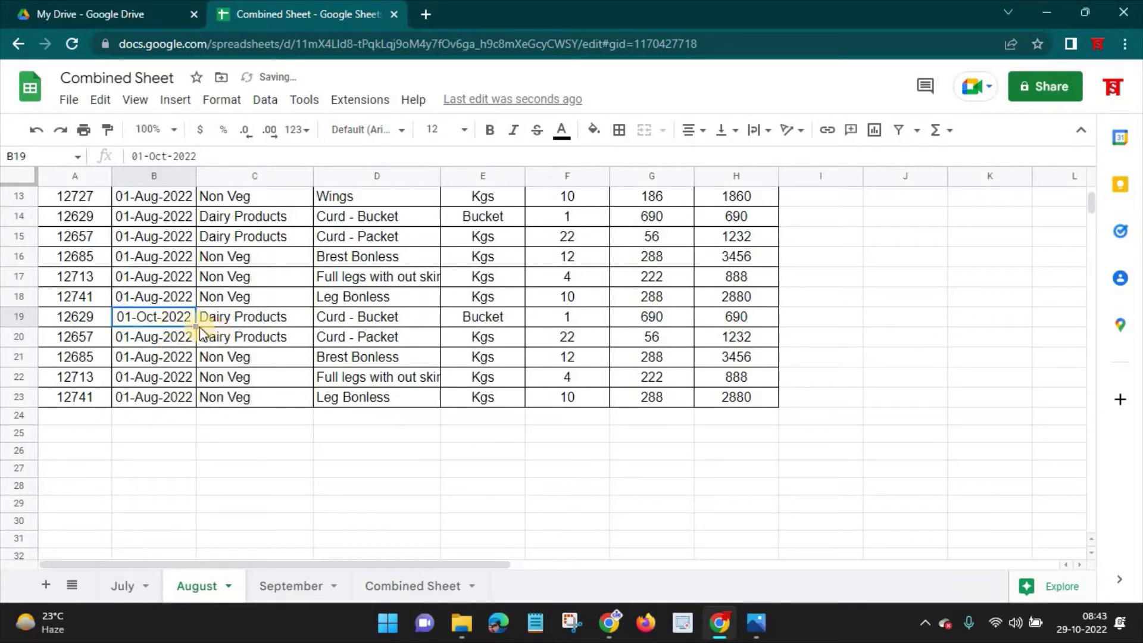
{"action": "left_click_drag", "start_coordinate": [196, 327], "coordinate": [197, 397]}
Check that the five October-dated rows appear in Combined Sheet rows 38–42
{"action": "left_click", "coordinate": [413, 589]}
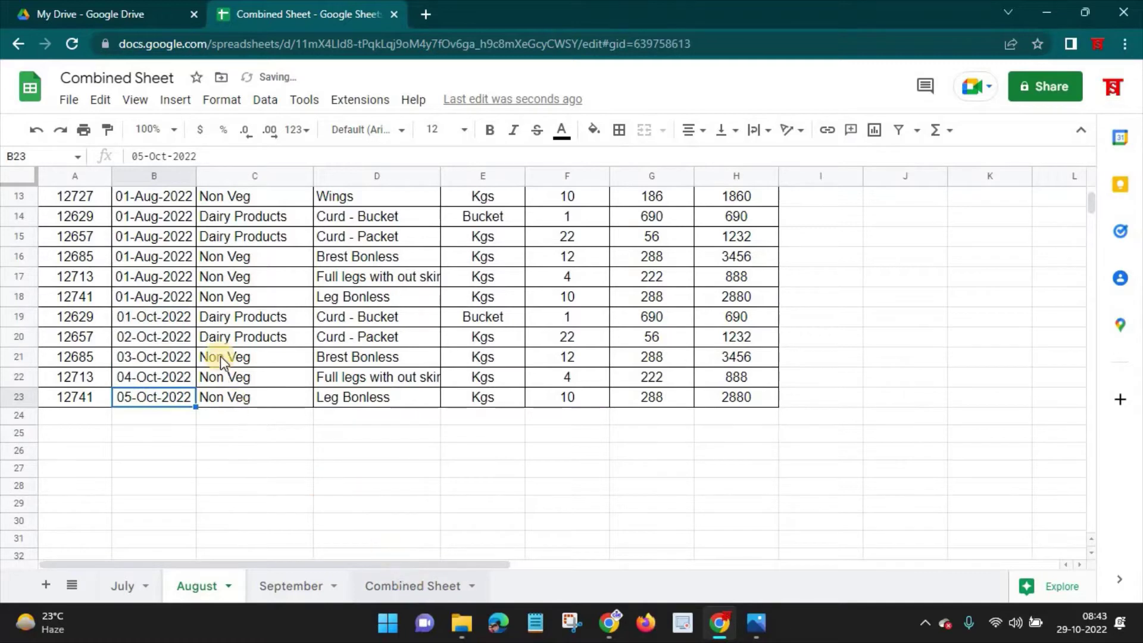
{"action": "scroll", "coordinate": [223, 375], "scroll_direction": "down", "scroll_amount": 2}
{"action": "scroll", "coordinate": [223, 376], "scroll_direction": "down", "scroll_amount": 1}
{"action": "scroll", "coordinate": [223, 377], "scroll_direction": "down", "scroll_amount": 2}
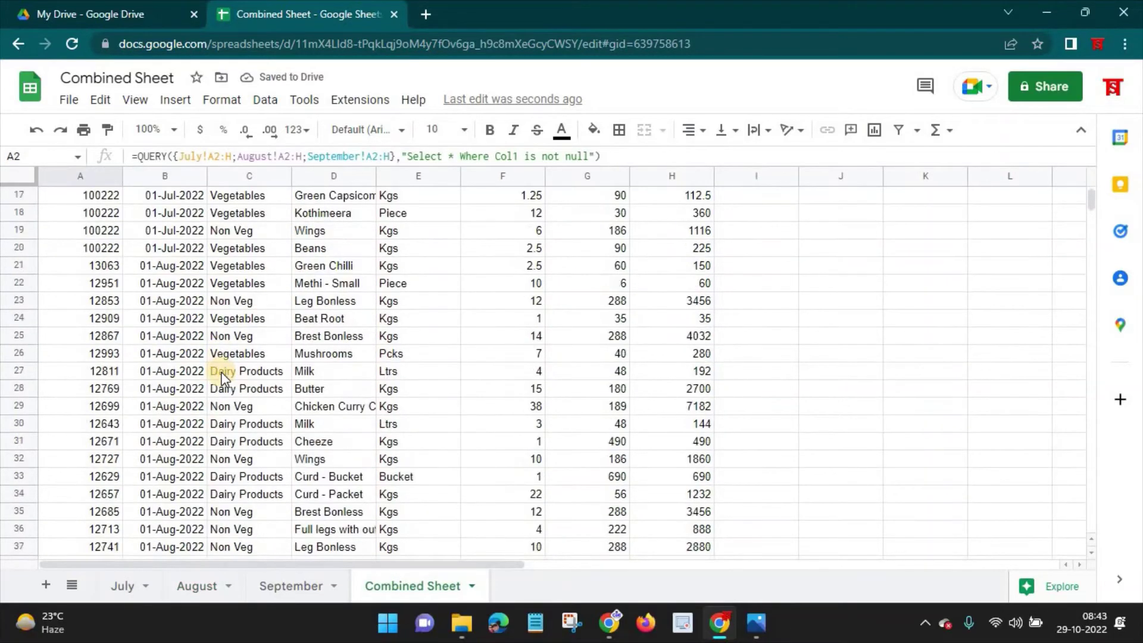
{"action": "scroll", "coordinate": [216, 373], "scroll_direction": "down", "scroll_amount": 3}
{"action": "left_click_drag", "start_coordinate": [172, 423], "coordinate": [711, 476]}
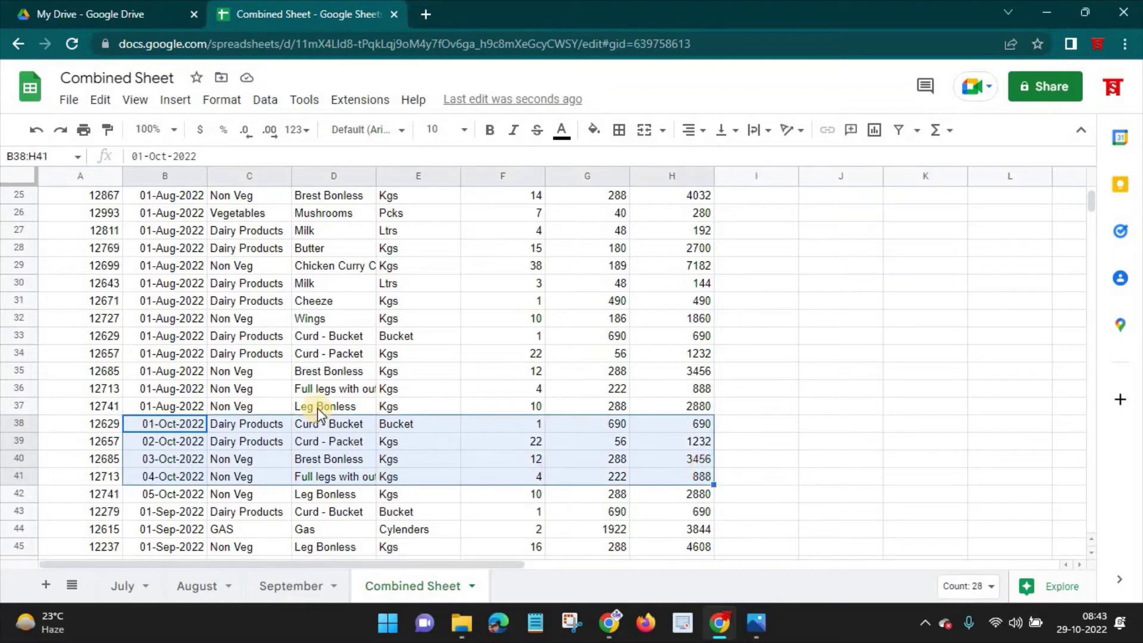
{"action": "scroll", "coordinate": [317, 408], "scroll_direction": "down", "scroll_amount": 4}
{"action": "scroll", "coordinate": [317, 408], "scroll_direction": "down", "scroll_amount": 3}
{"action": "scroll", "coordinate": [317, 409], "scroll_direction": "up", "scroll_amount": 4}
{"action": "scroll", "coordinate": [317, 409], "scroll_direction": "up", "scroll_amount": 7}
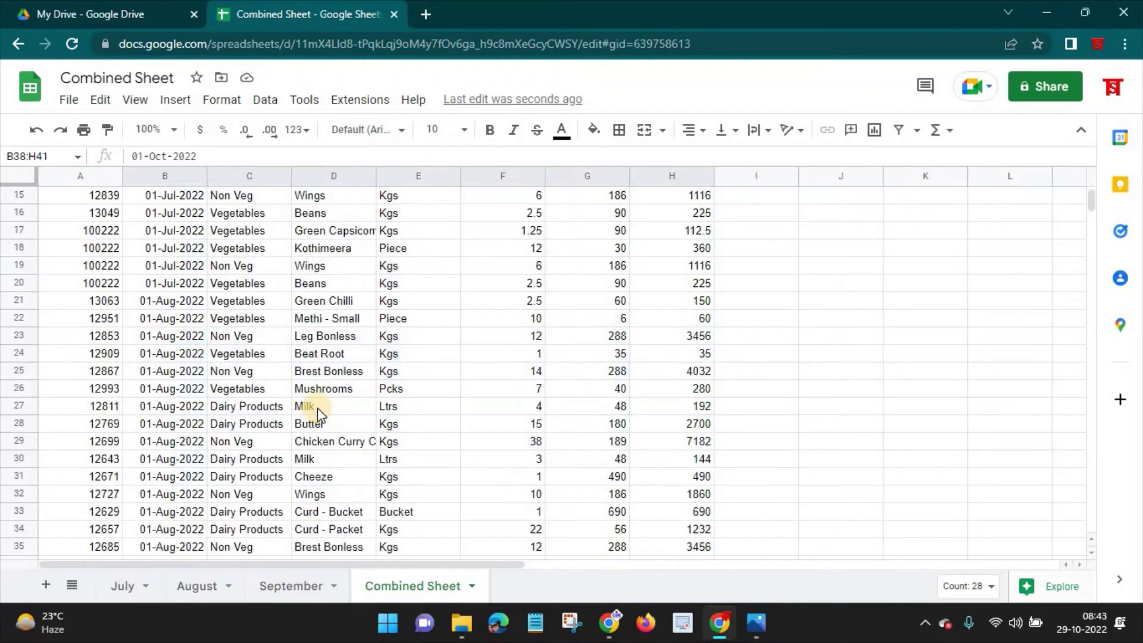
{"action": "scroll", "coordinate": [316, 408], "scroll_direction": "up", "scroll_amount": 5}
Flip through the July, August and September tabs and return to Combined Sheet
{"action": "left_click", "coordinate": [131, 589]}
{"action": "left_click", "coordinate": [198, 587]}
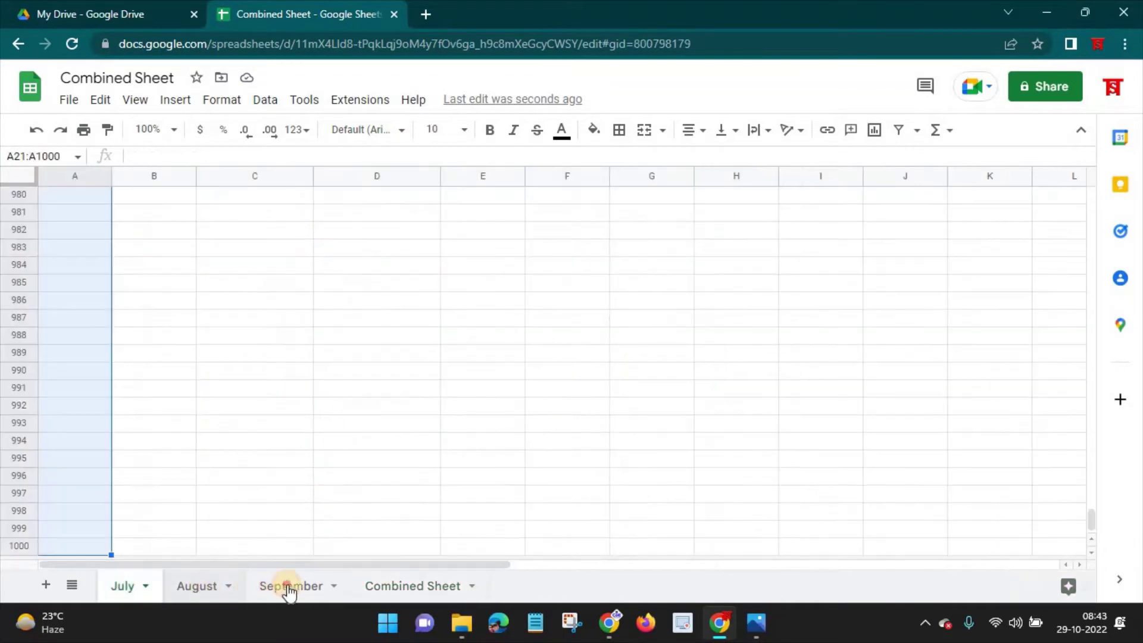
{"action": "left_click", "coordinate": [285, 586]}
{"action": "left_click", "coordinate": [413, 586]}
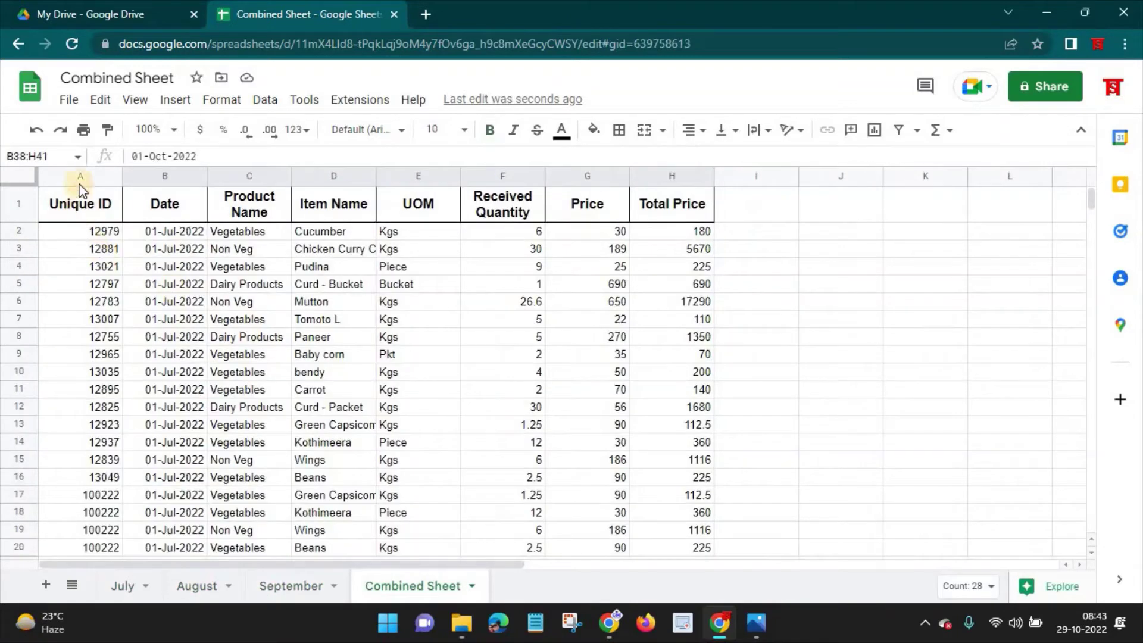
Centre-align columns A to H, then visit the Drive tab and return to the spreadsheet
{"action": "key", "text": "ctrl+a"}
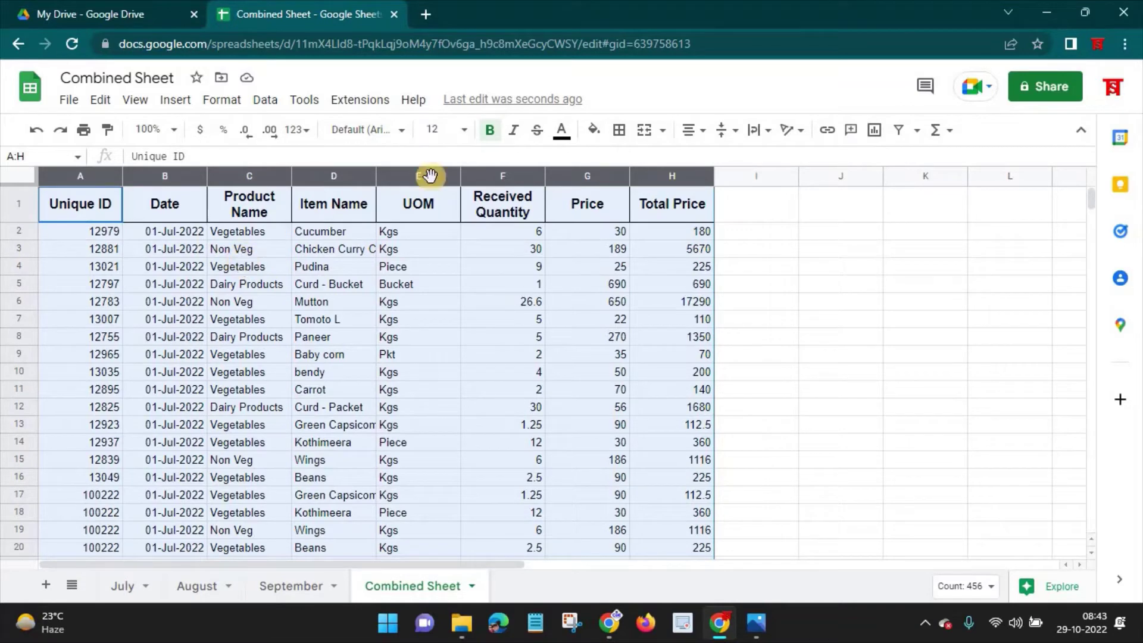
{"action": "left_click", "coordinate": [692, 131]}
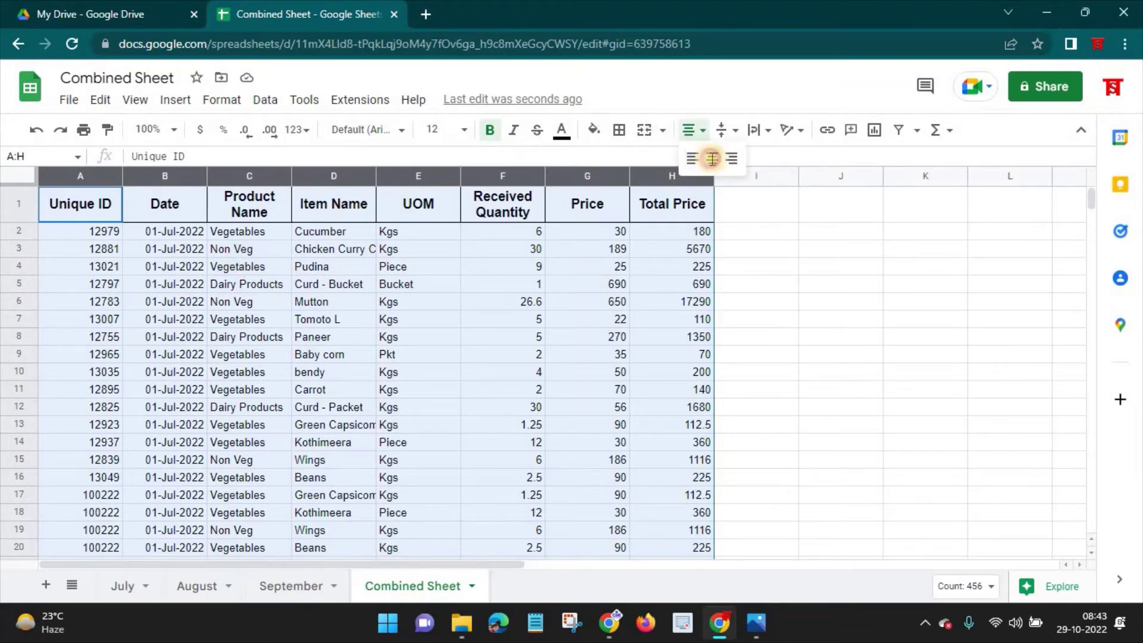
{"action": "left_click", "coordinate": [706, 159]}
{"action": "left_click", "coordinate": [542, 309]}
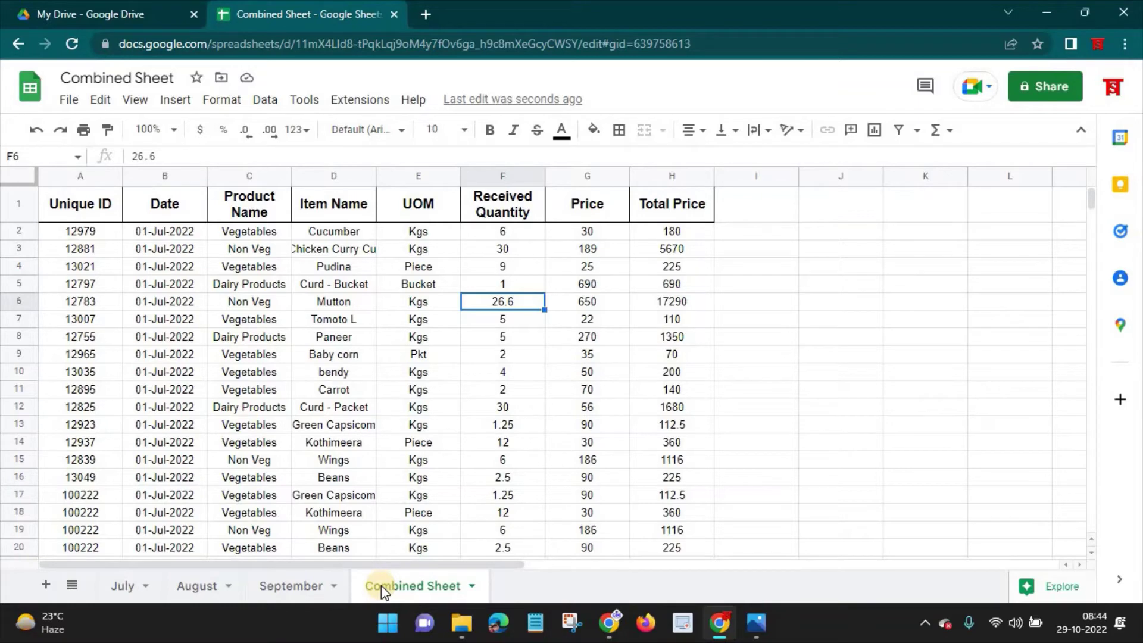
{"action": "left_click", "coordinate": [80, 10]}
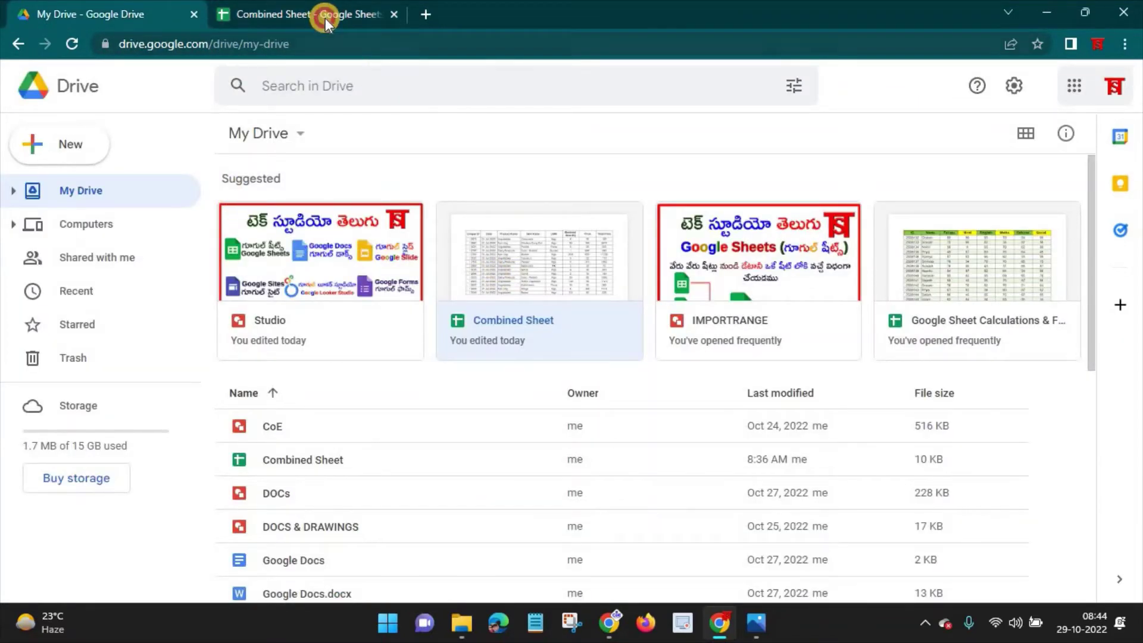
{"action": "left_click", "coordinate": [325, 15]}
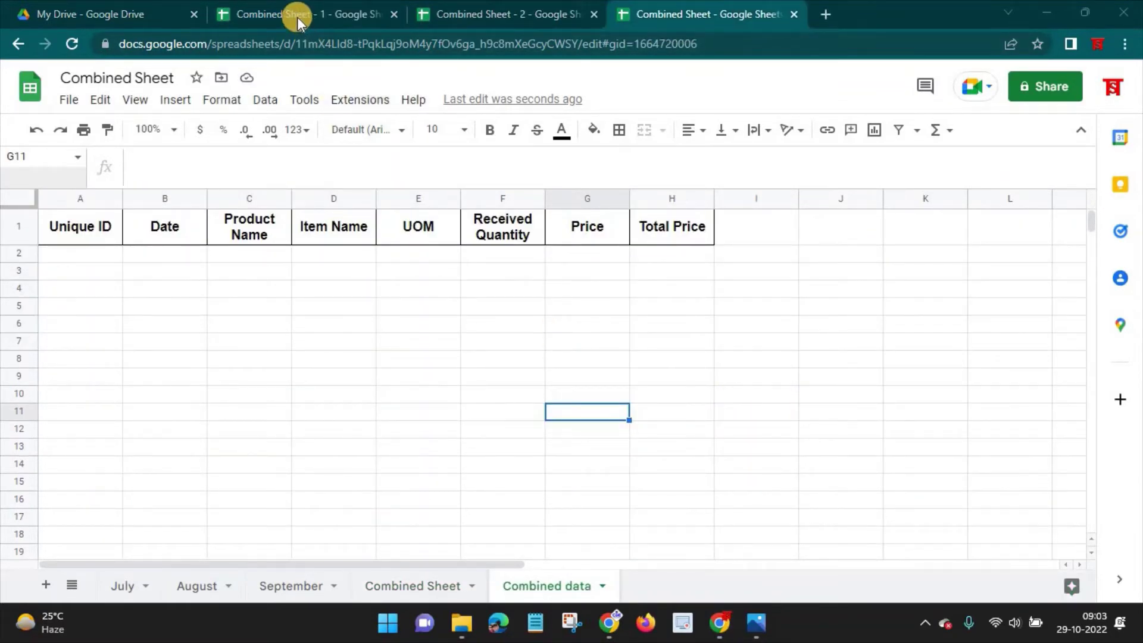
Review the July and August source files, then select A2 on the header-only Combined data sheet
{"action": "left_click", "coordinate": [344, 16]}
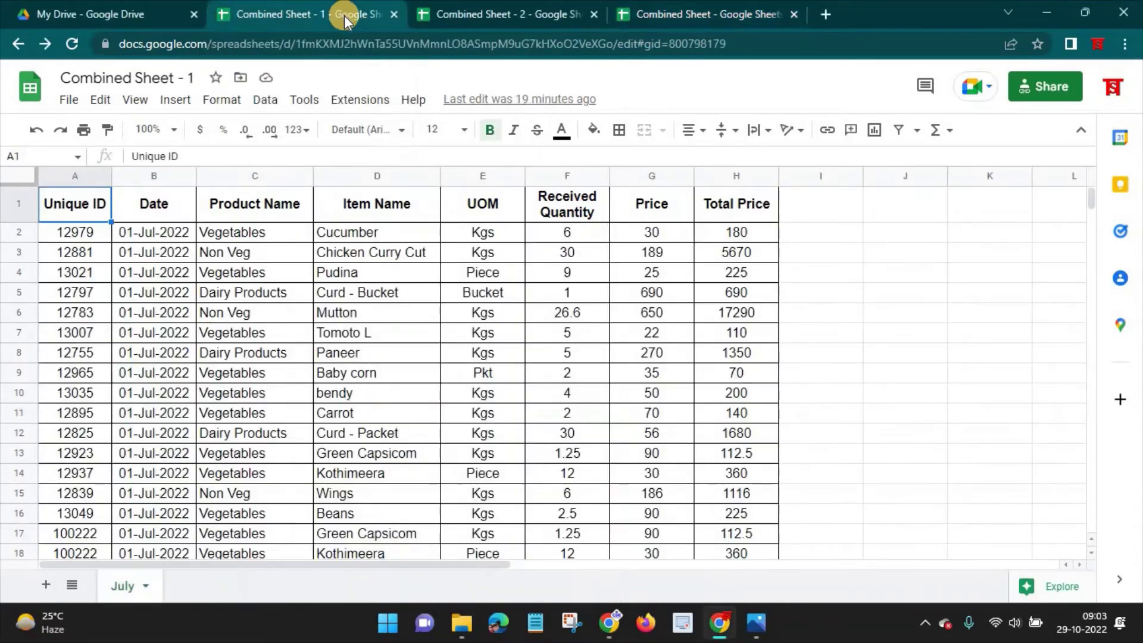
{"action": "left_click", "coordinate": [490, 17]}
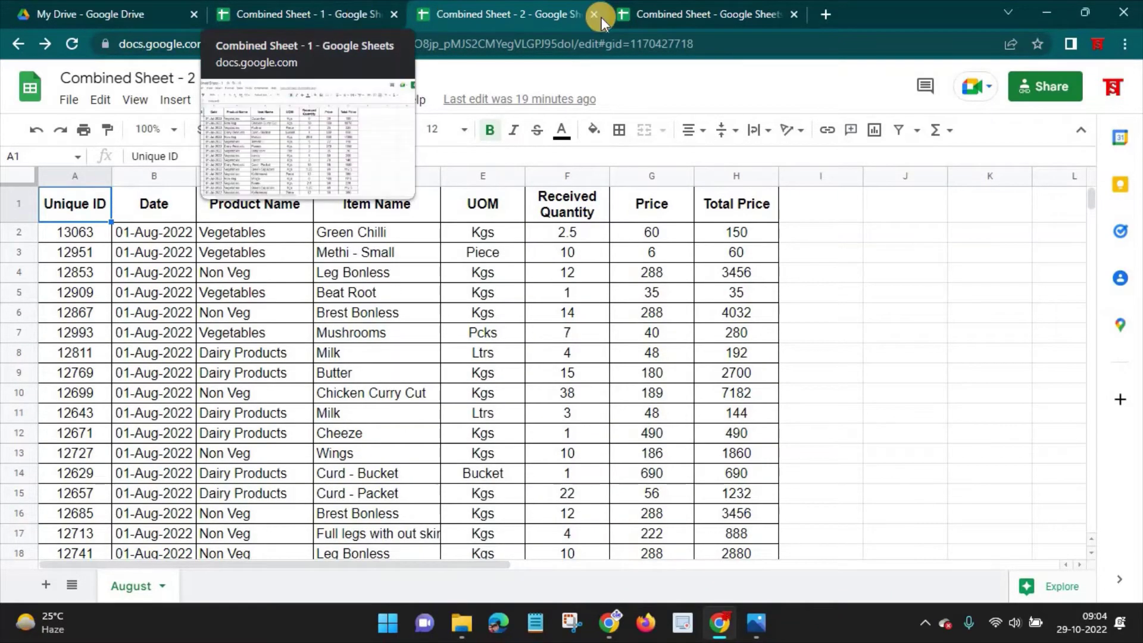
{"action": "left_click", "coordinate": [347, 17]}
{"action": "left_click", "coordinate": [446, 16]}
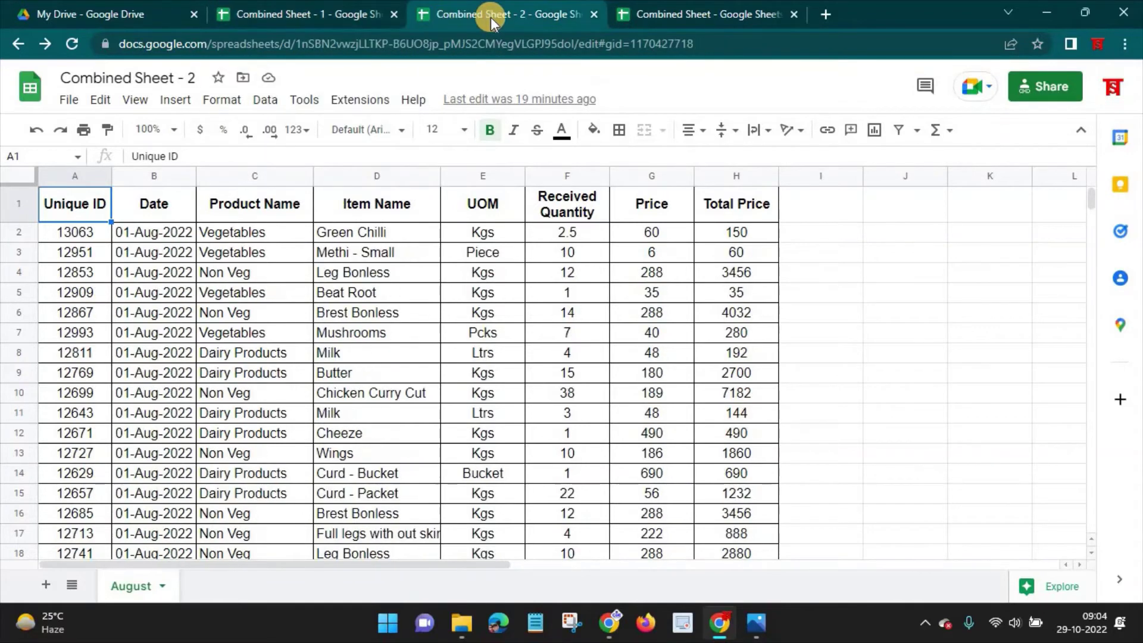
{"action": "left_click", "coordinate": [677, 12]}
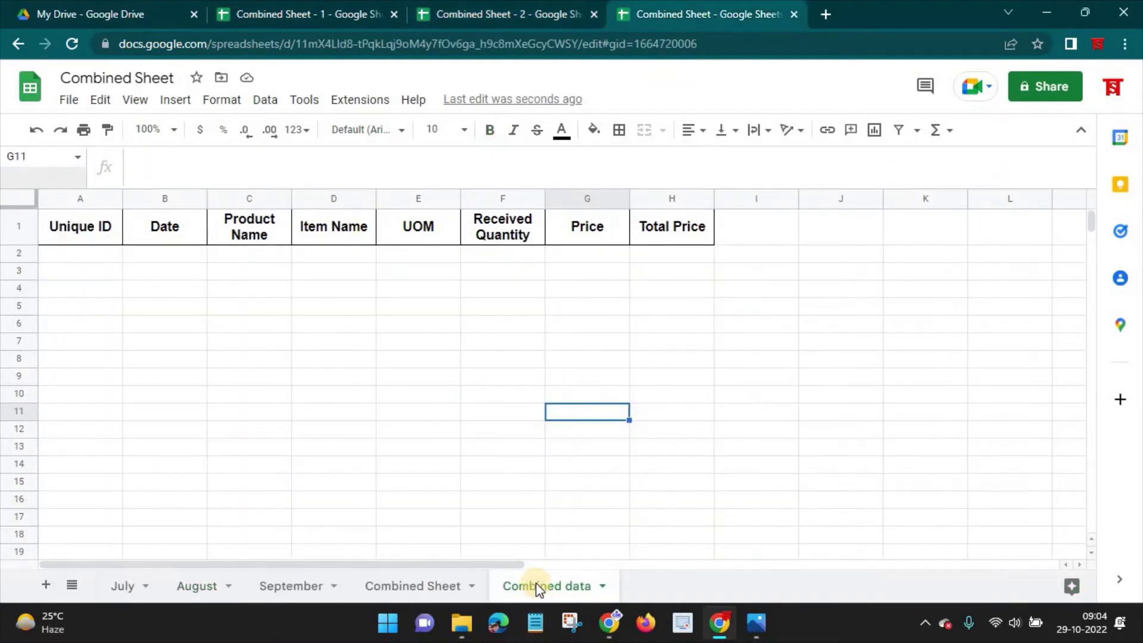
{"action": "left_click", "coordinate": [109, 256]}
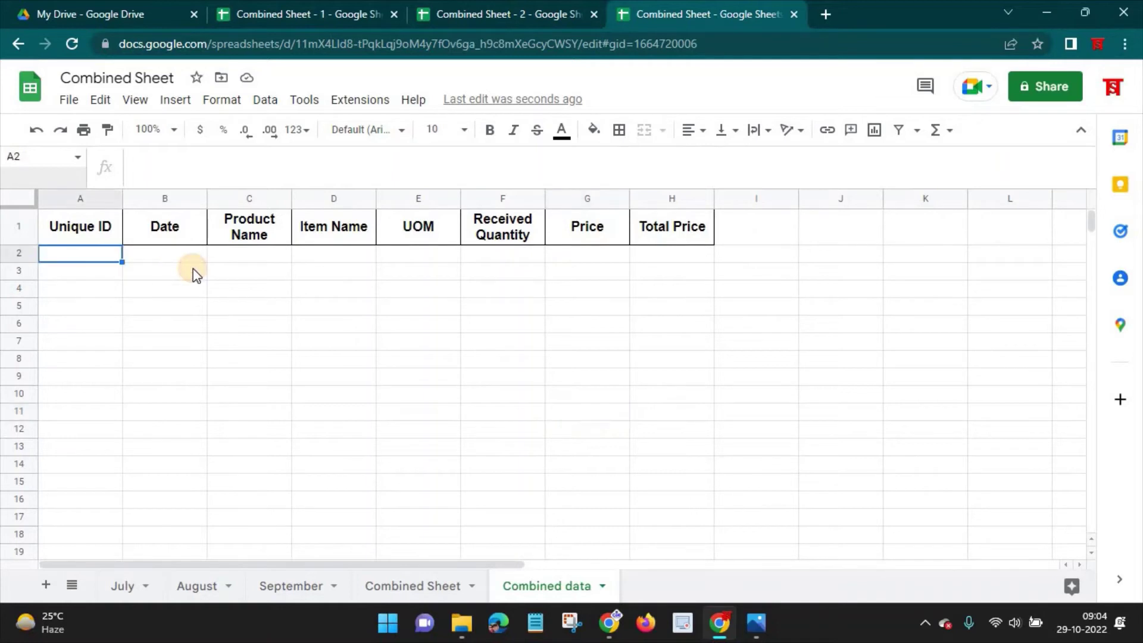
Start the formula =QUERY({IMPORTRANGE("","") in Combined data A2, then bring up the July file
{"action": "type", "text": "="}
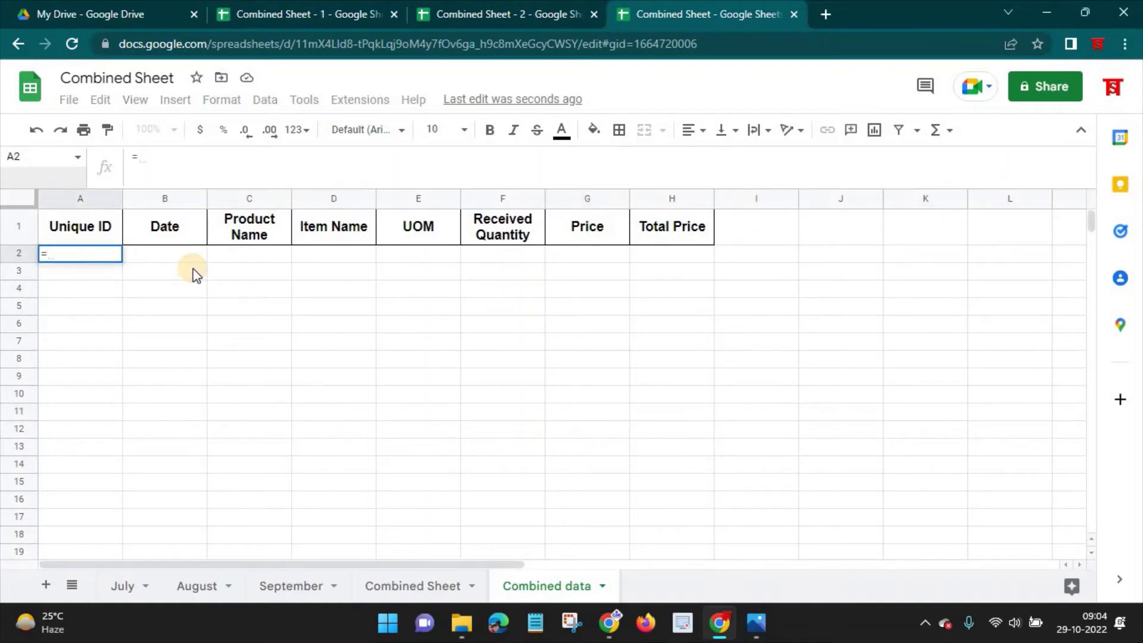
{"action": "type", "text": "q"}
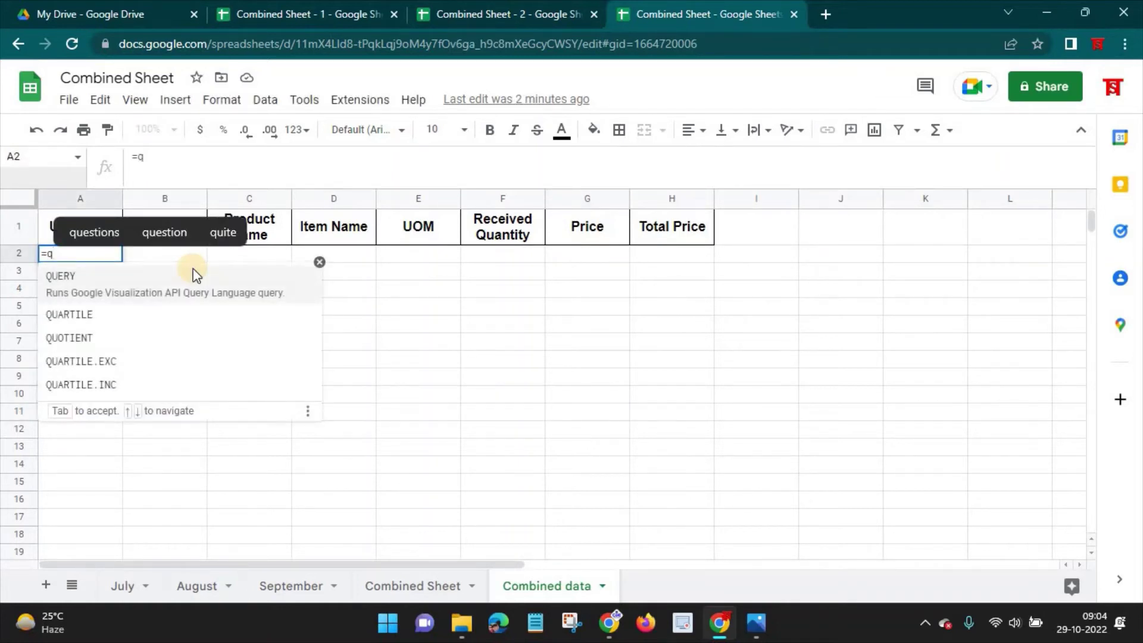
{"action": "key", "text": "Tab"}
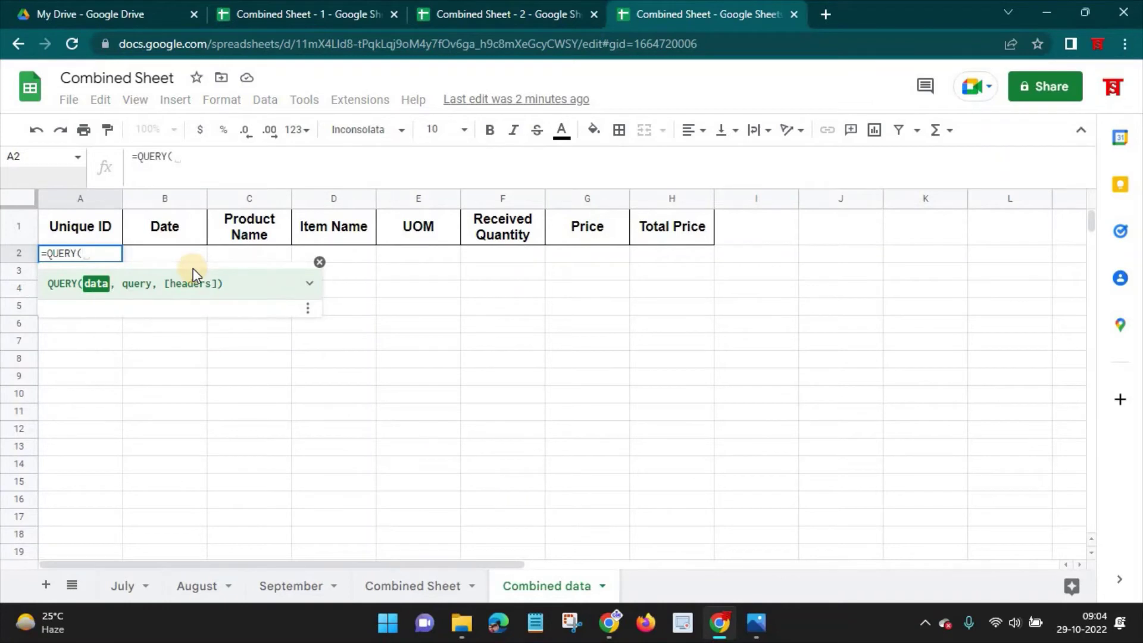
{"action": "type", "text": "{"}
{"action": "type", "text": "import"}
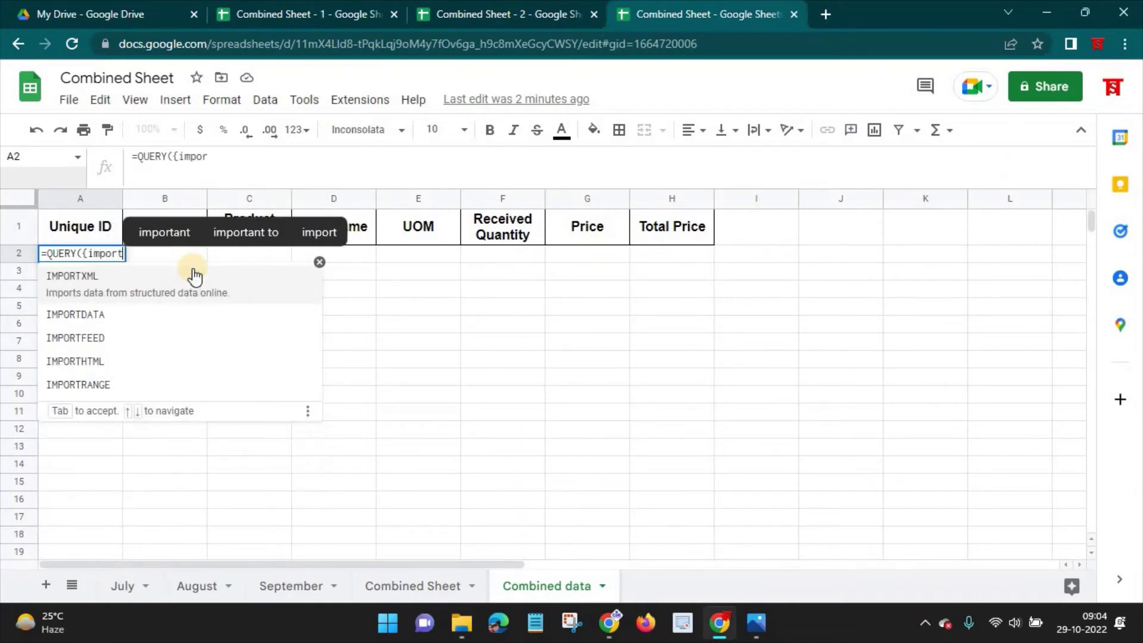
{"action": "type", "text": "range"}
{"action": "key", "text": "Tab"}
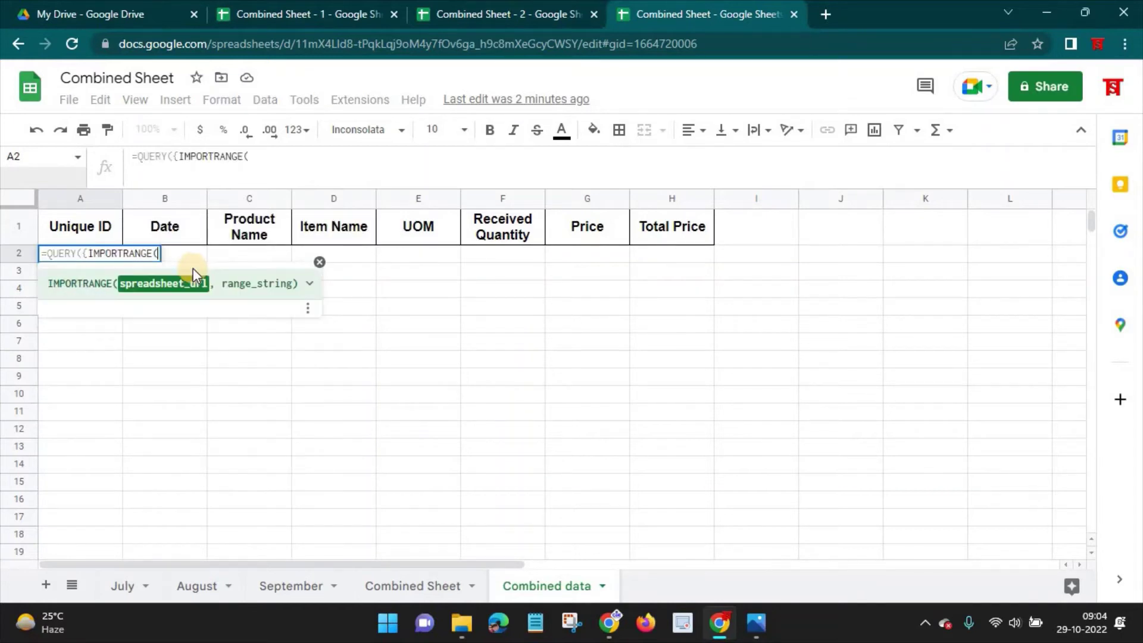
{"action": "type", "text": "\"\","}
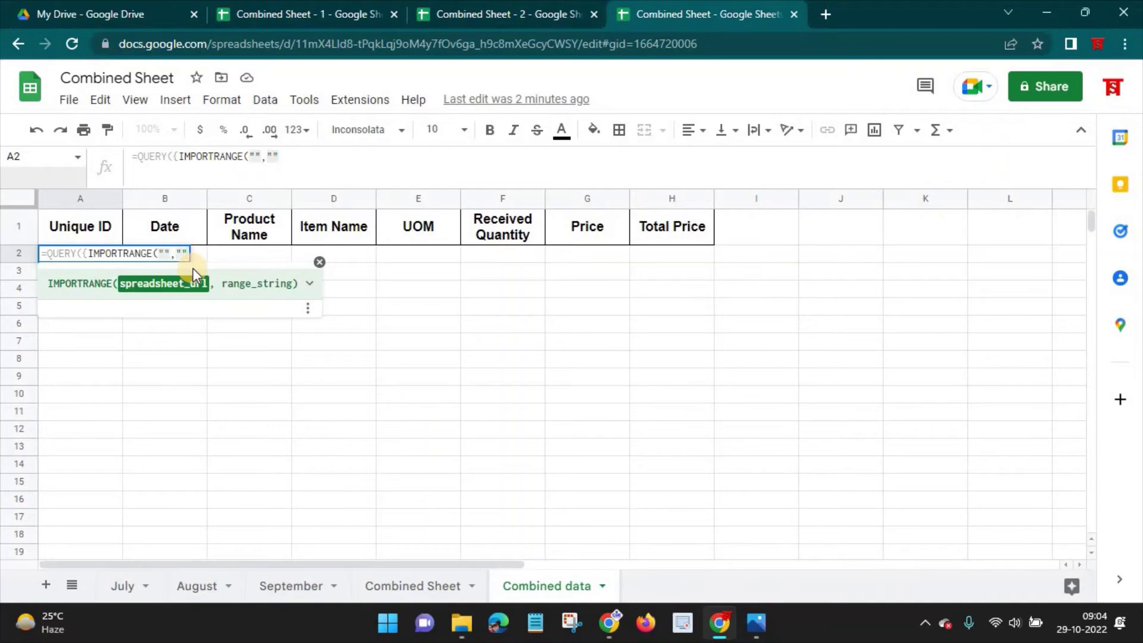
{"action": "type", "text": "\"\")"}
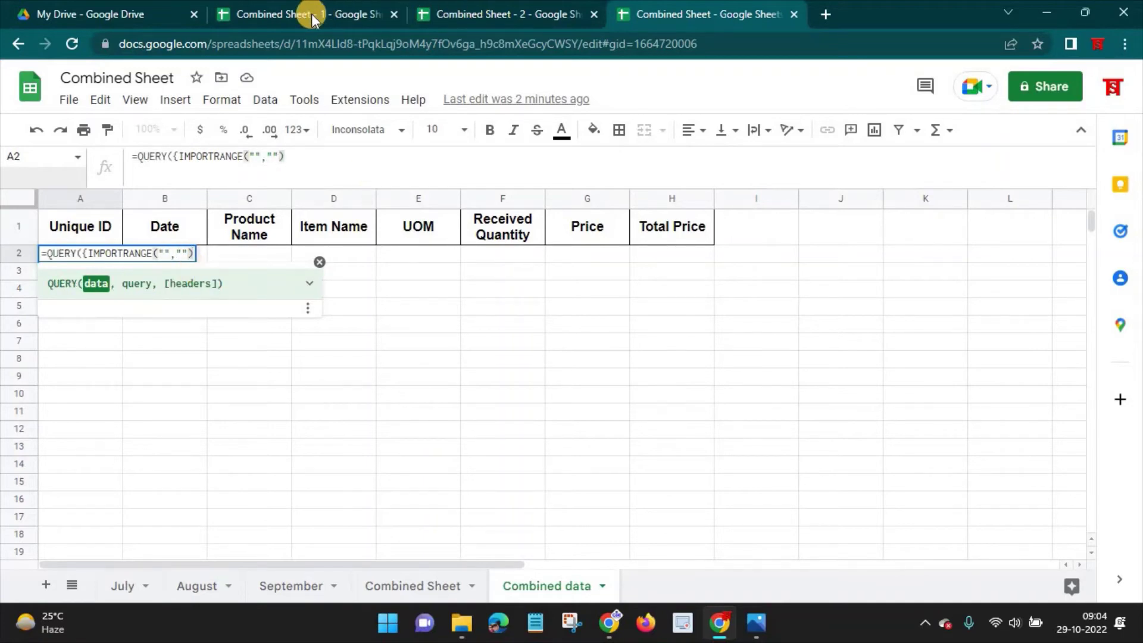
{"action": "left_click", "coordinate": [312, 16]}
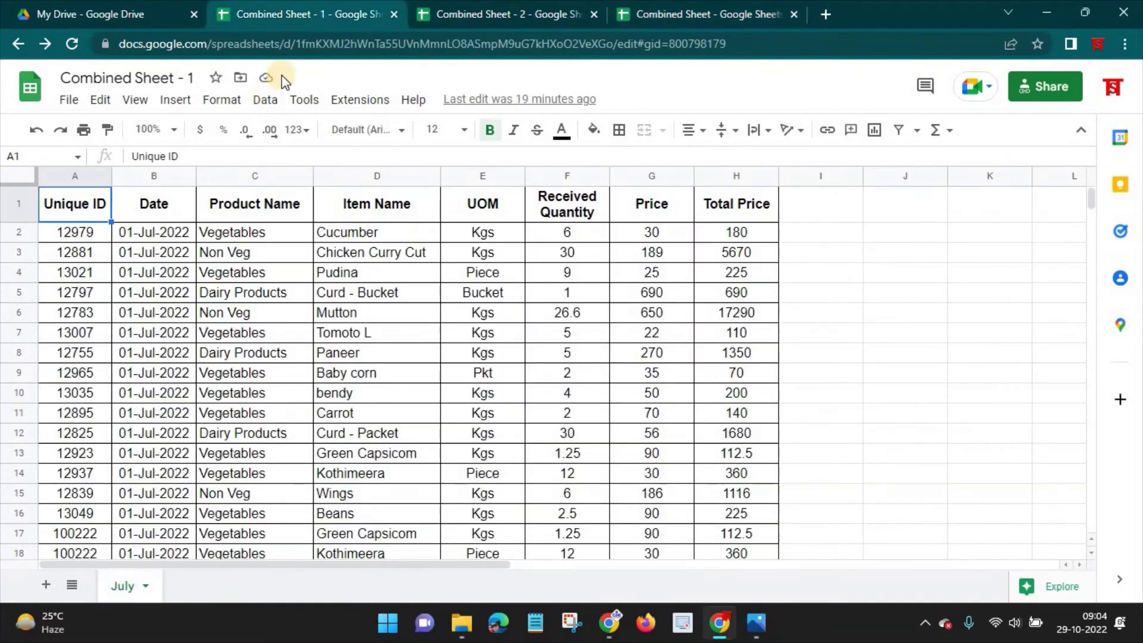
Paste the July file's URL into the first IMPORTRANGE argument
{"action": "left_click", "coordinate": [302, 43]}
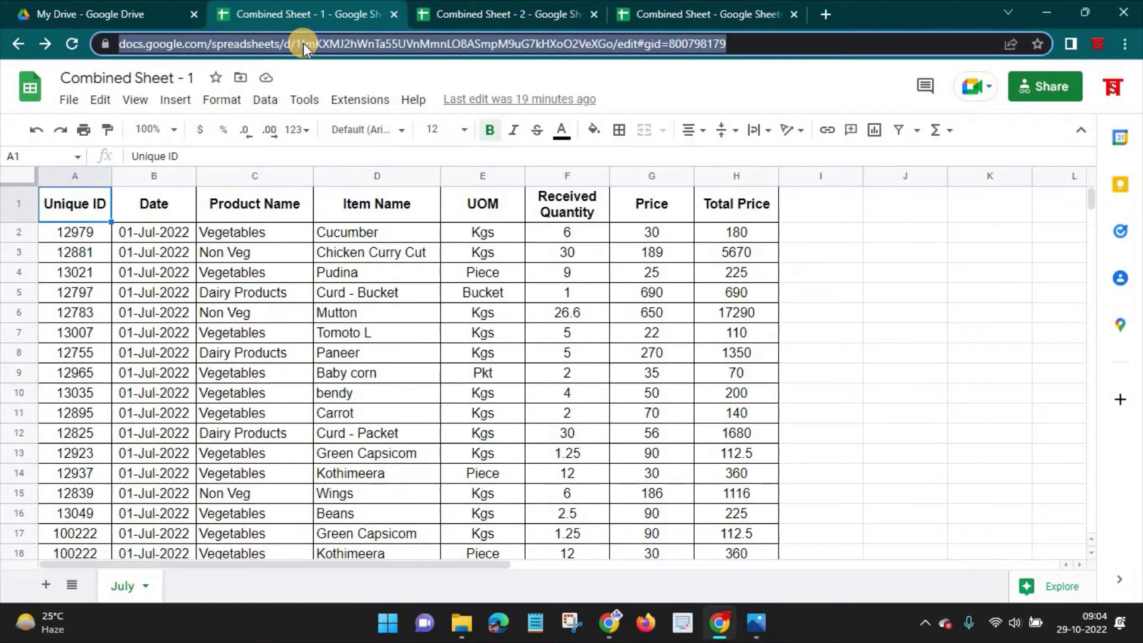
{"action": "left_click", "coordinate": [668, 15]}
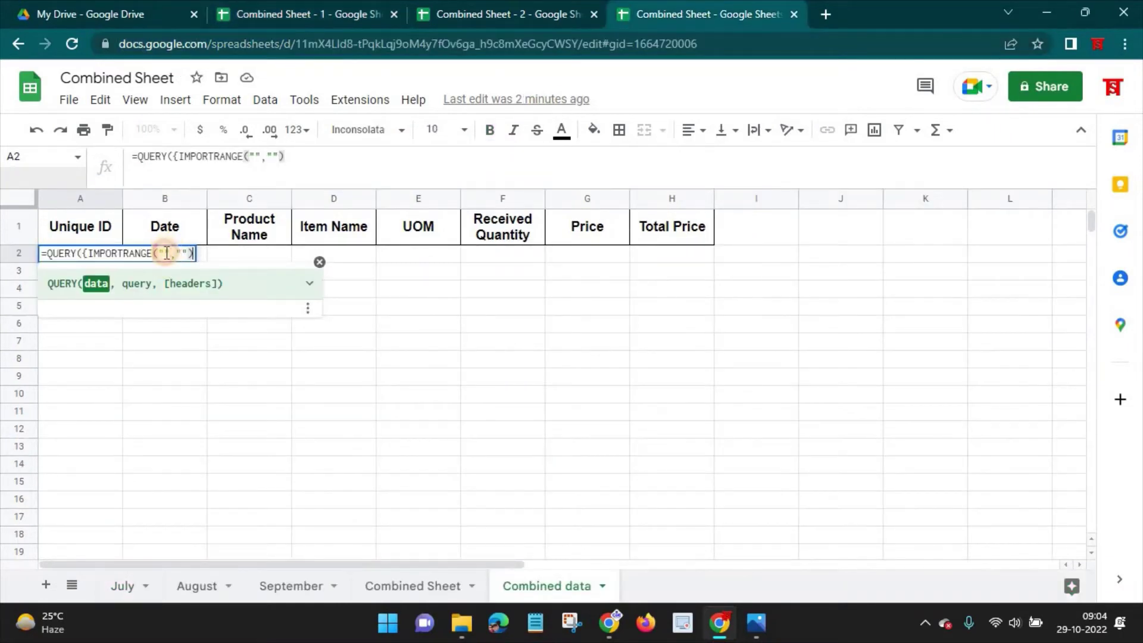
{"action": "left_click", "coordinate": [167, 253]}
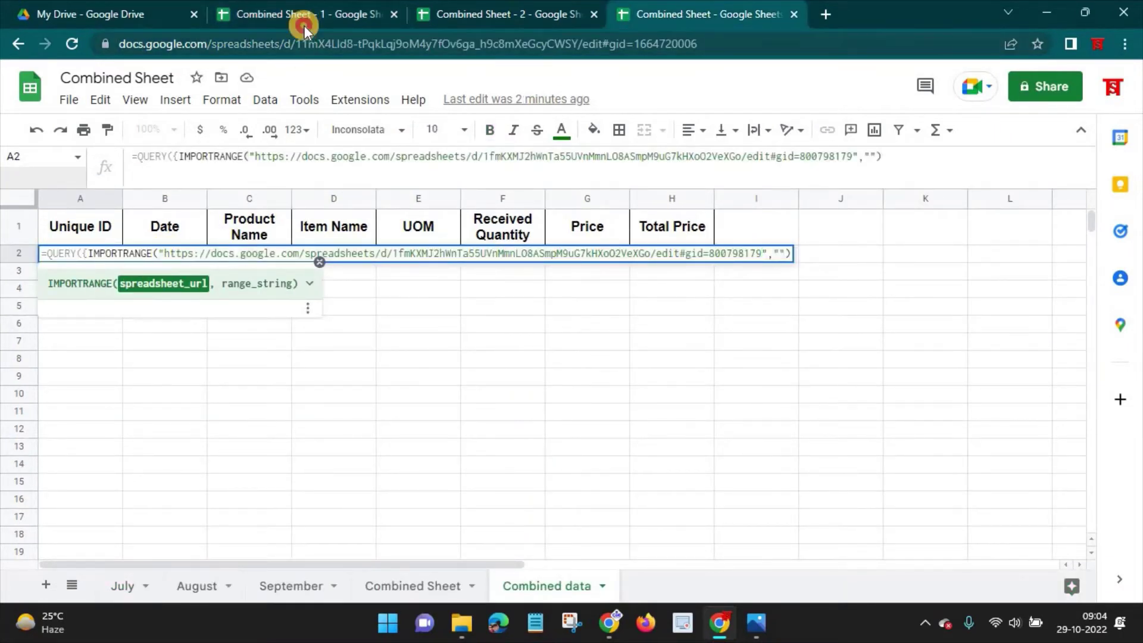
Set the first import range to "July!A2:H" and begin a second IMPORTRANGE after a semicolon
{"action": "left_click", "coordinate": [305, 27]}
{"action": "double_click", "coordinate": [125, 585]}
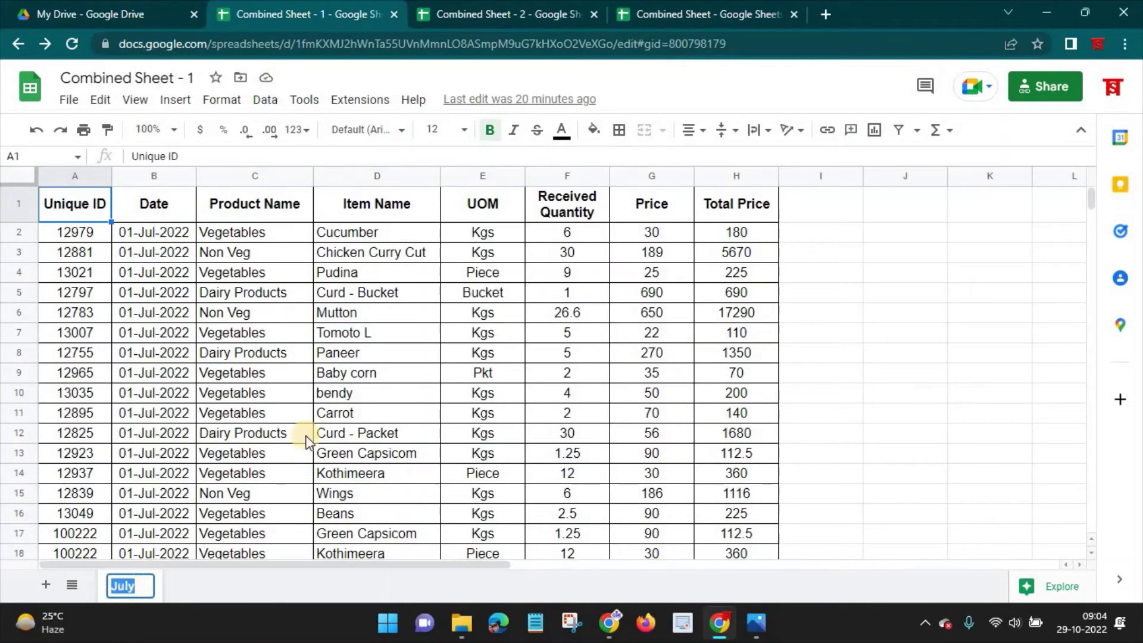
{"action": "left_click", "coordinate": [690, 14]}
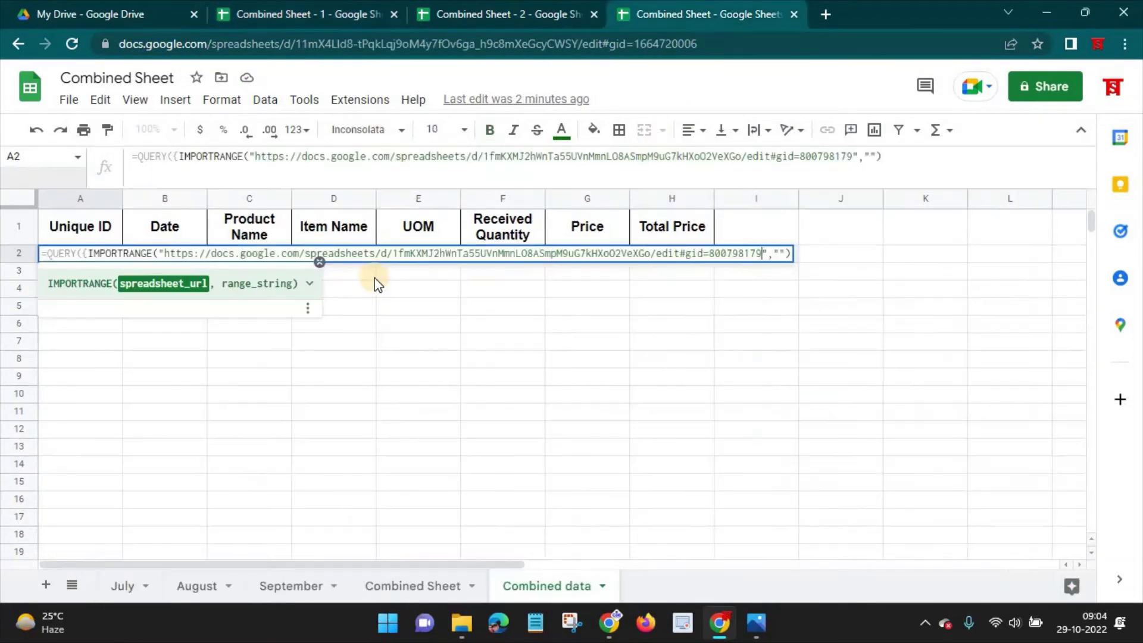
{"action": "left_click", "coordinate": [787, 255]}
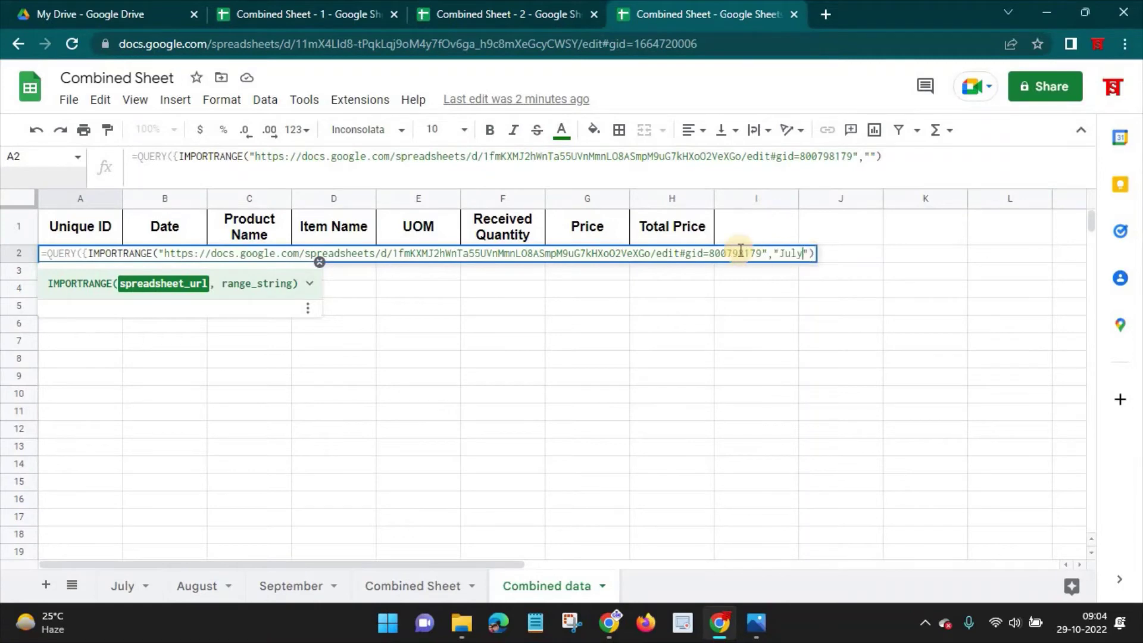
{"action": "type", "text": "July!"}
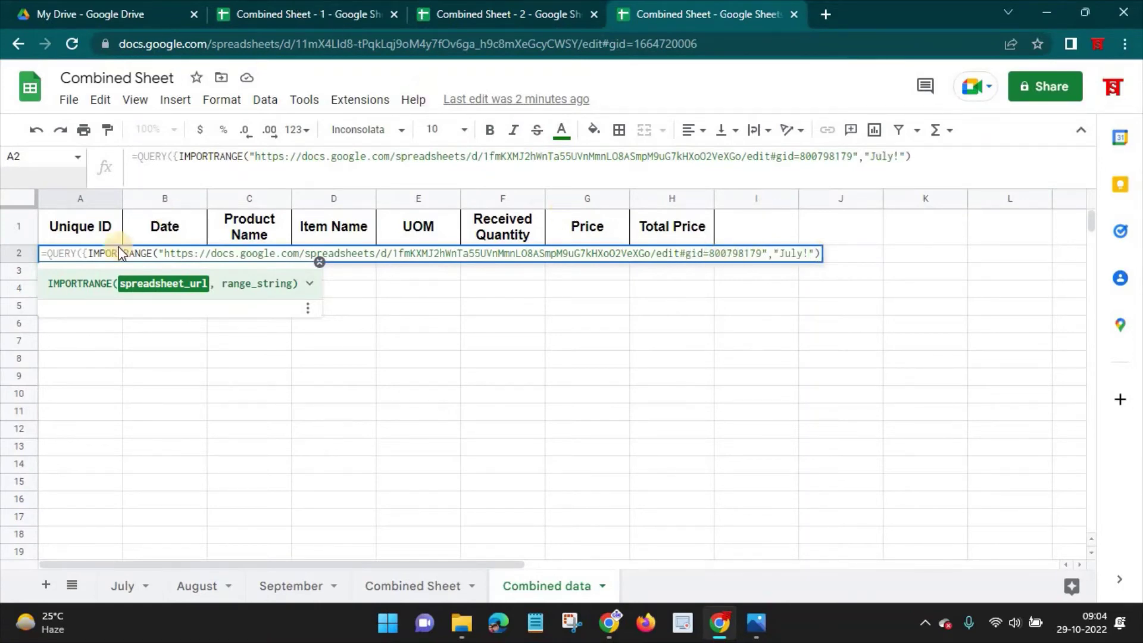
{"action": "left_click", "coordinate": [310, 12]}
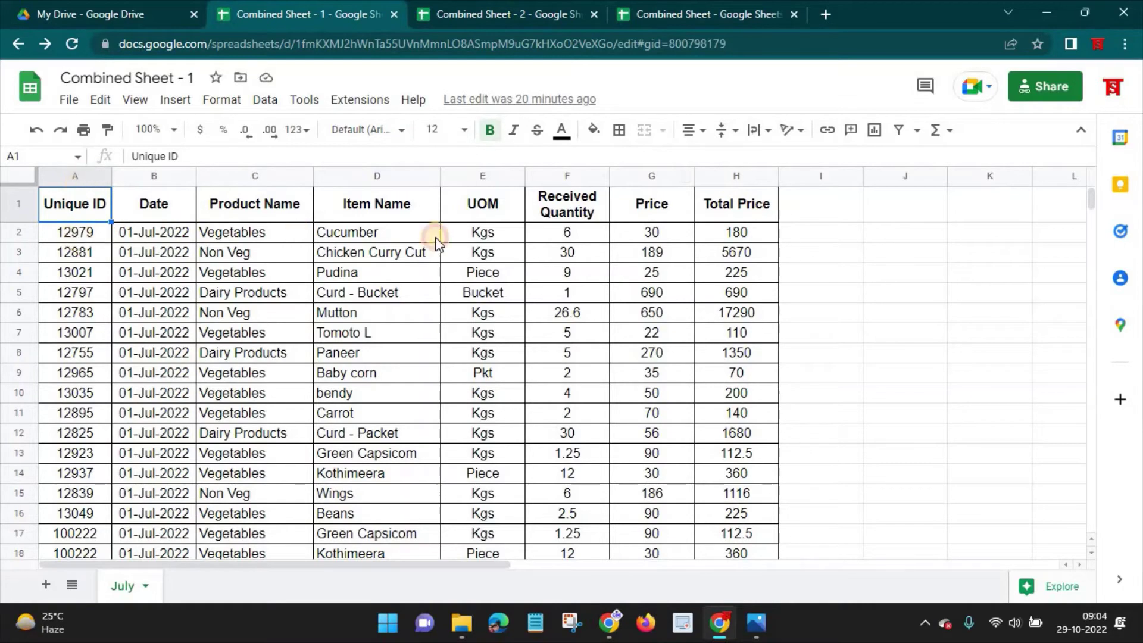
{"action": "left_click_drag", "start_coordinate": [76, 232], "coordinate": [736, 233]}
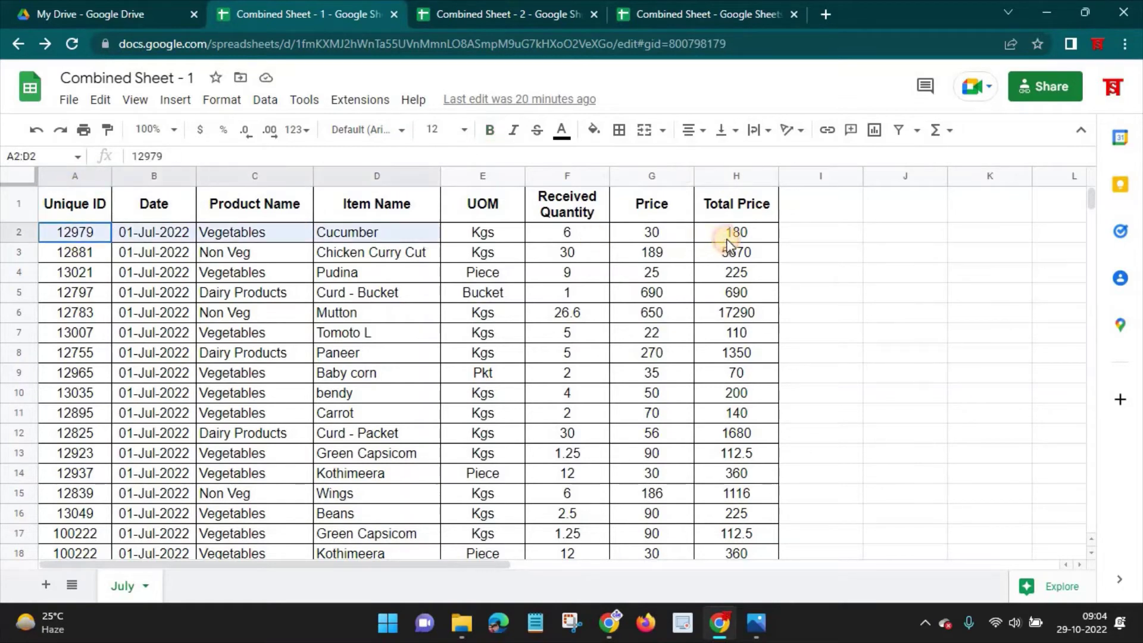
{"action": "left_click", "coordinate": [672, 15]}
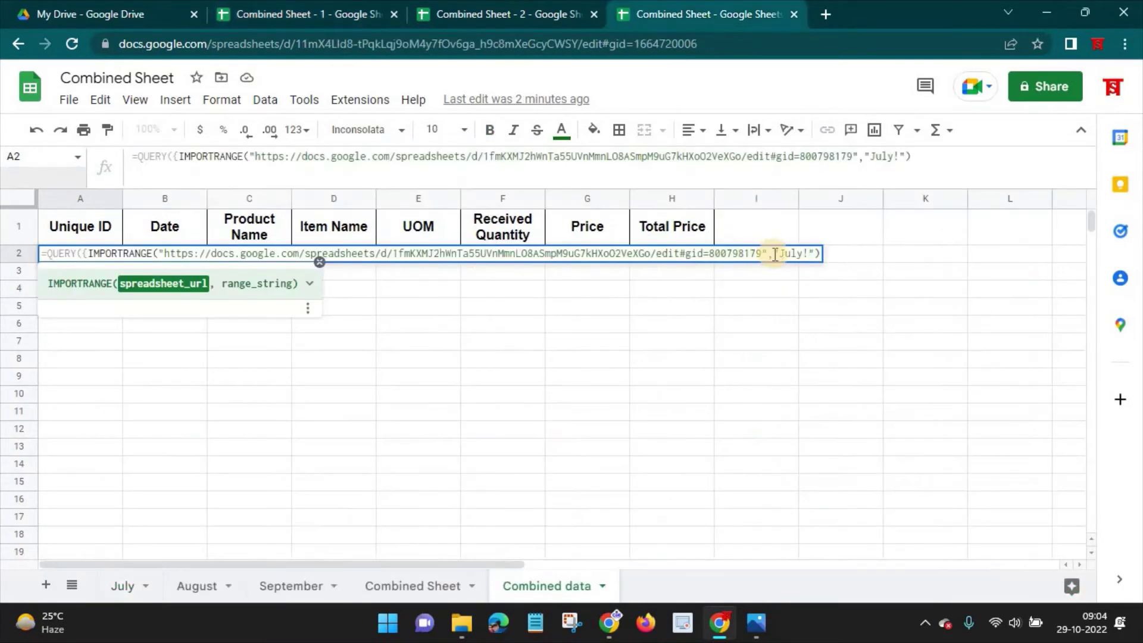
{"action": "type", "text": "A2"}
{"action": "type", "text": ":H"}
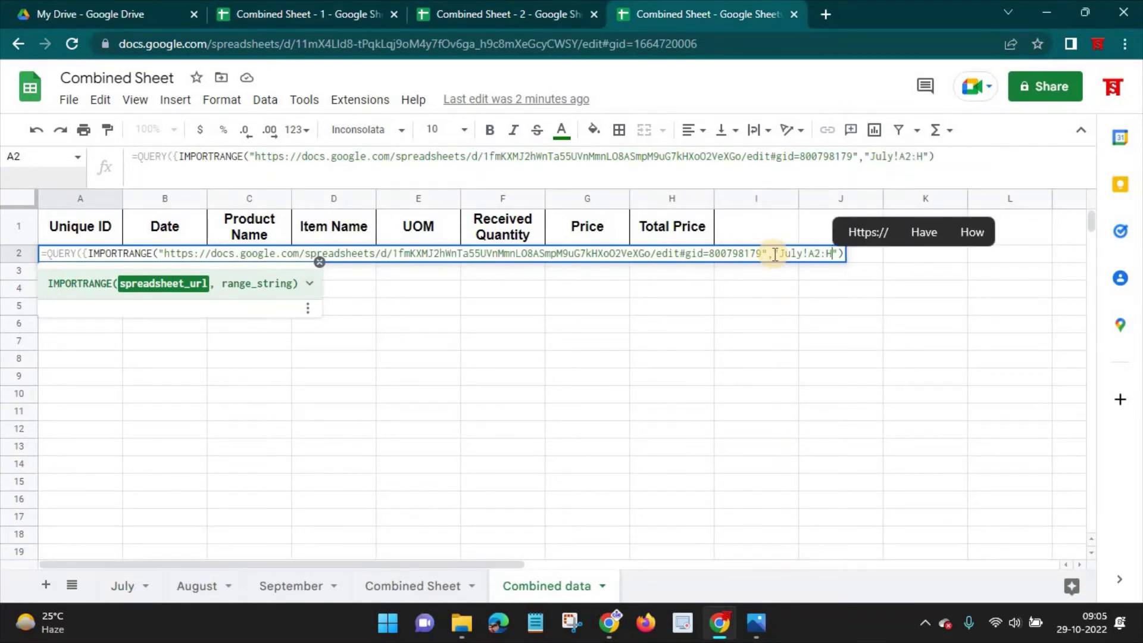
{"action": "type", "text": "\")"}
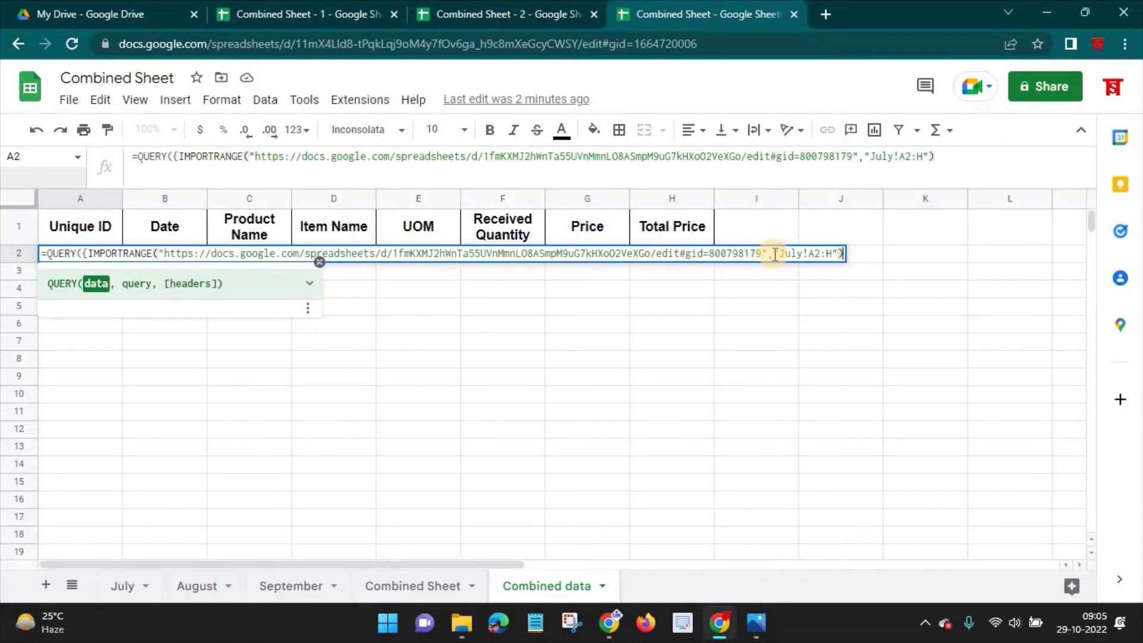
{"action": "type", "text": ";"}
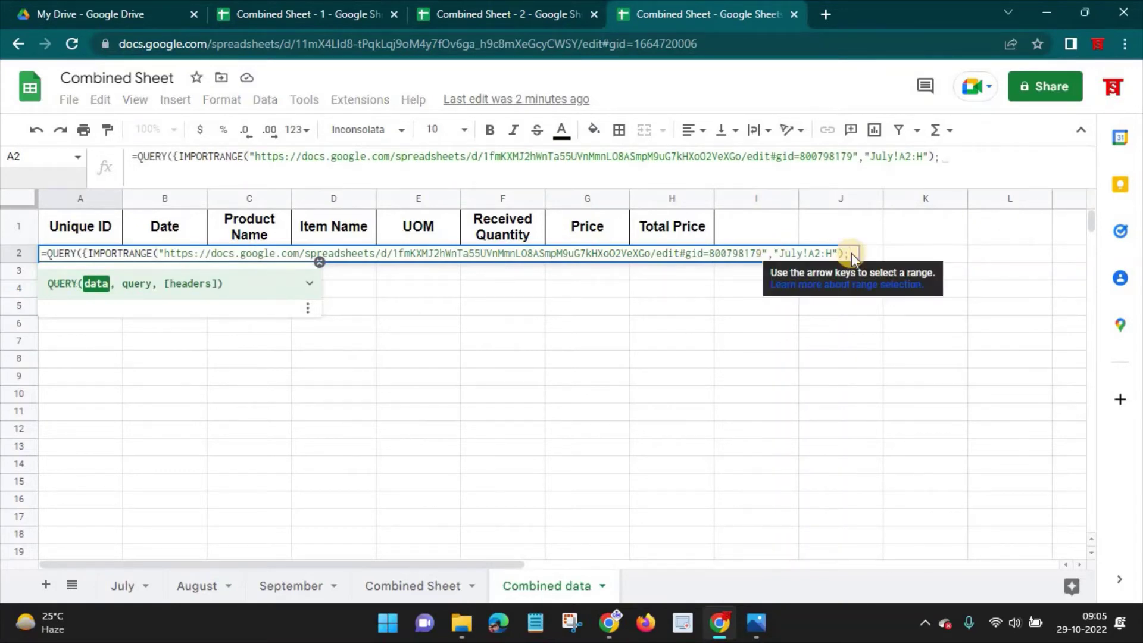
{"action": "type", "text": "Impo"}
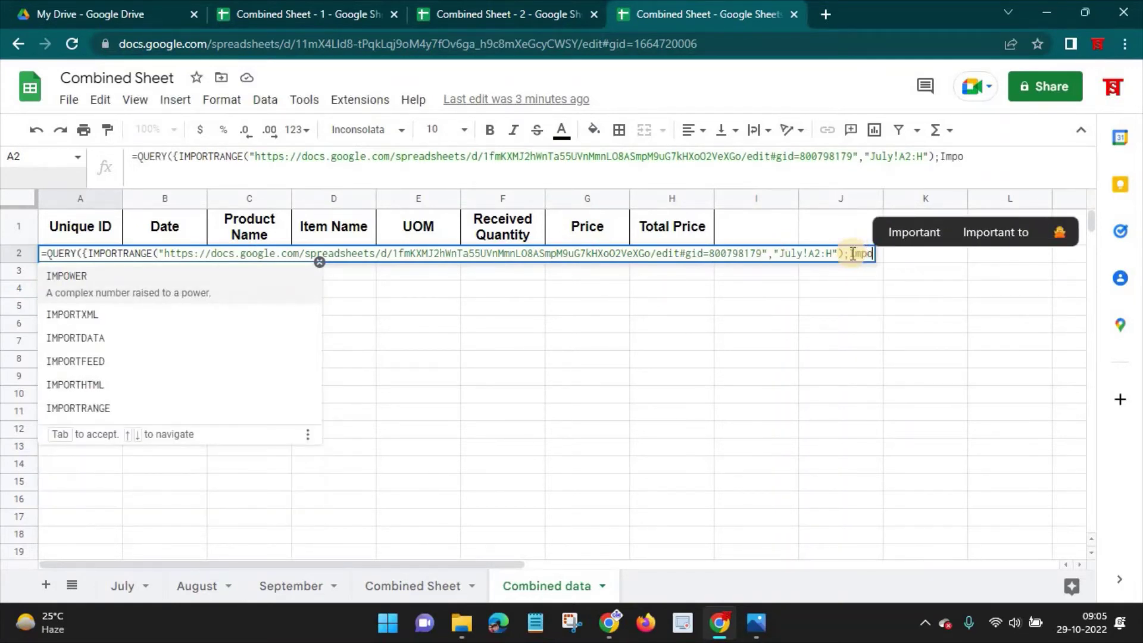
{"action": "type", "text": "rtra"}
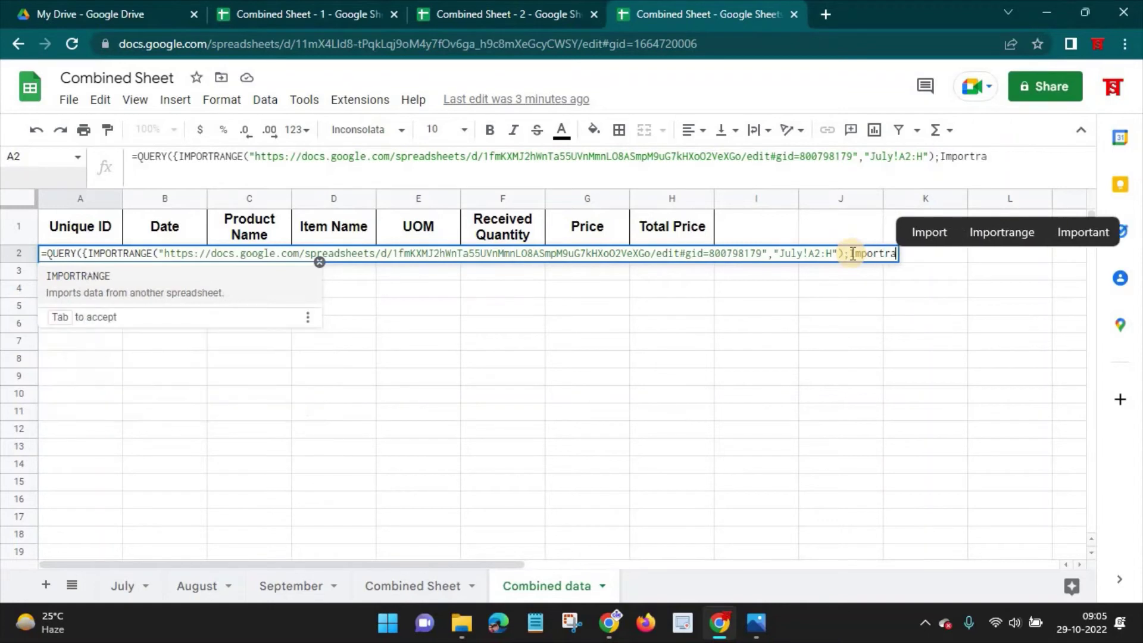
Paste the August file's URL into the second IMPORTRANGE's first argument
{"action": "key", "text": "Tab"}
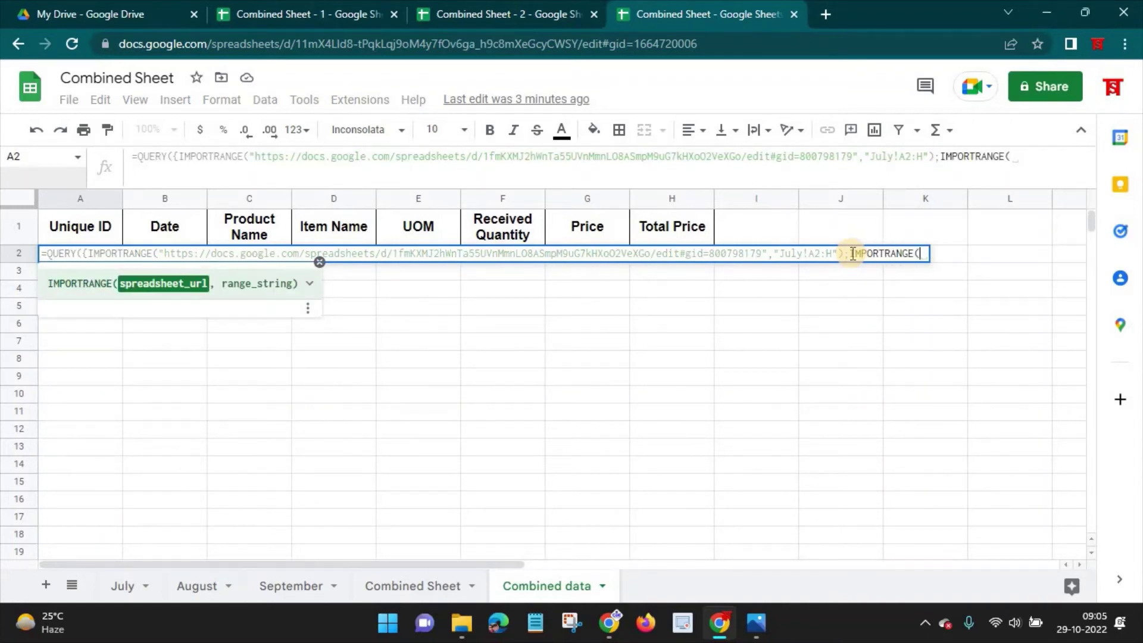
{"action": "type", "text": "\"\",\"\""}
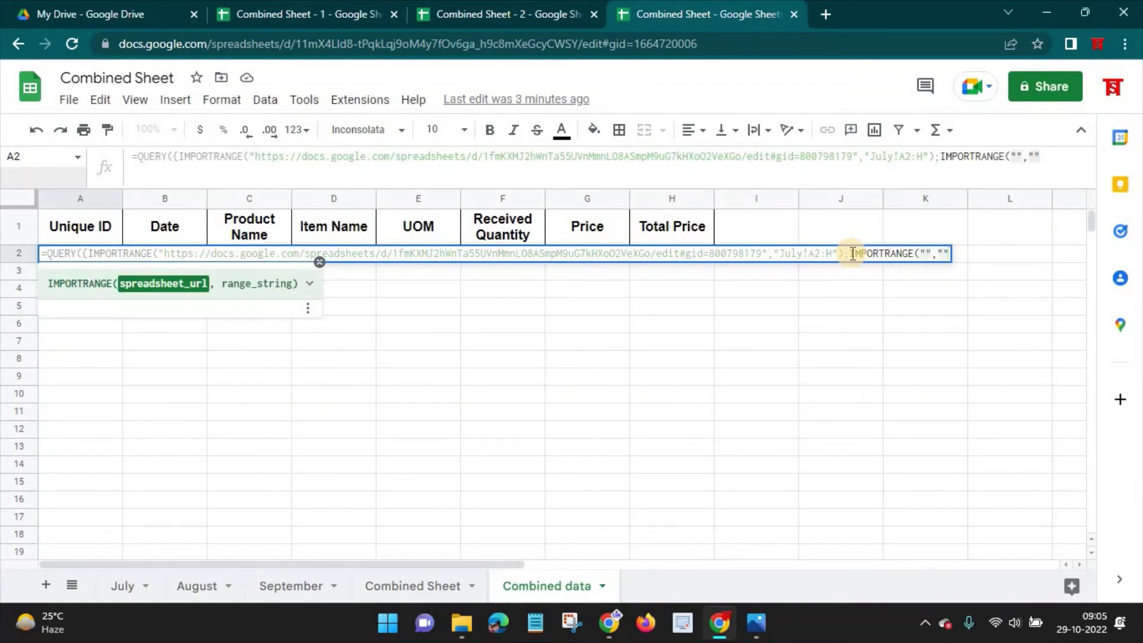
{"action": "left_click", "coordinate": [498, 13]}
{"action": "left_click", "coordinate": [492, 44]}
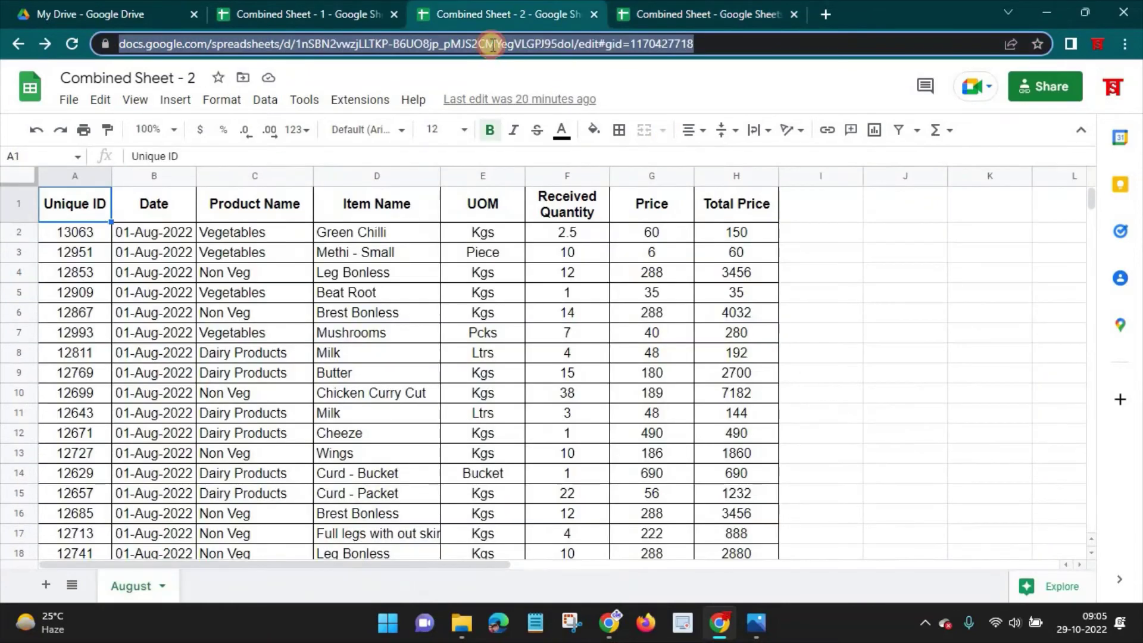
{"action": "key", "text": "End"}
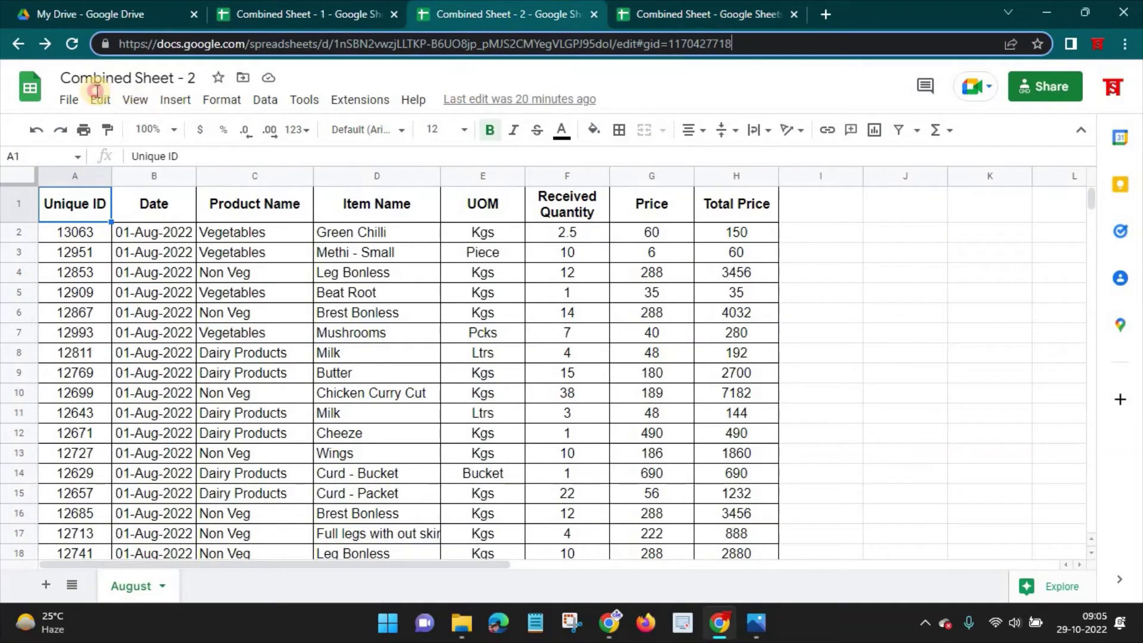
{"action": "key", "text": "ctrl+a"}
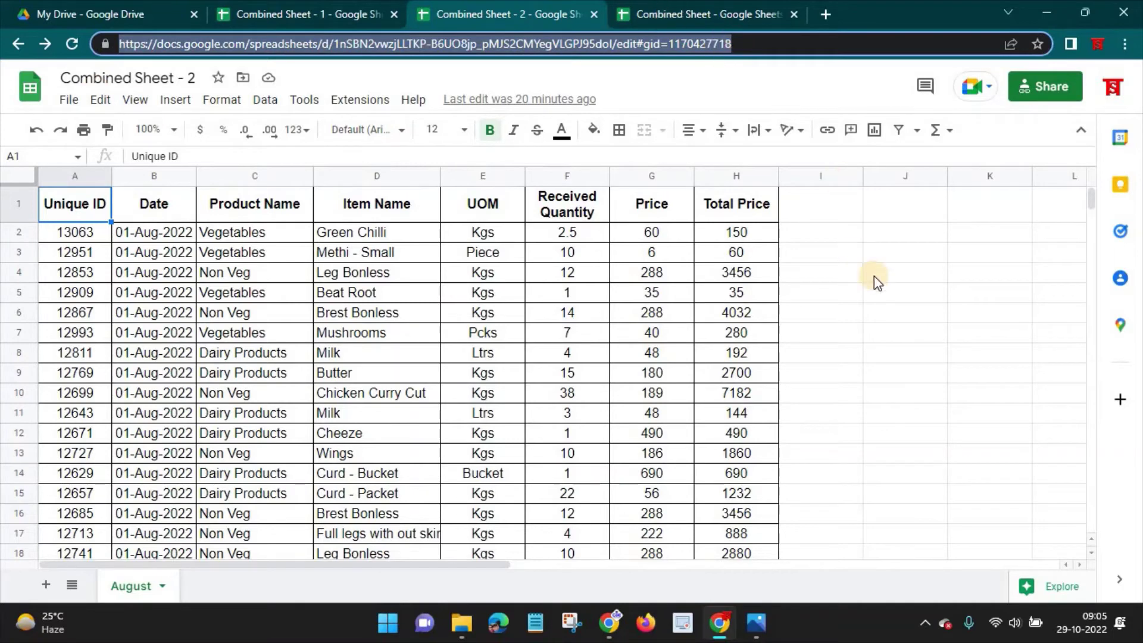
{"action": "key", "text": "ctrl+Tab"}
{"action": "left_click", "coordinate": [921, 253]}
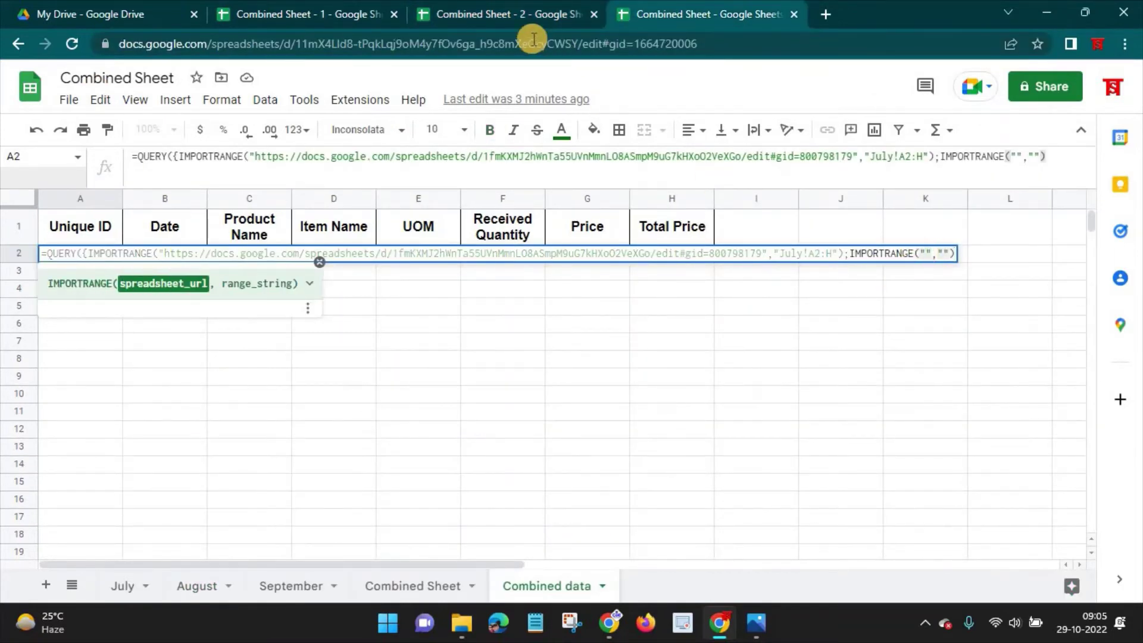
{"action": "key", "text": "ctrl+v"}
Give the second import the range "August!A2:H", close the array and commit the formula
{"action": "key", "text": "ctrl+shift+Tab"}
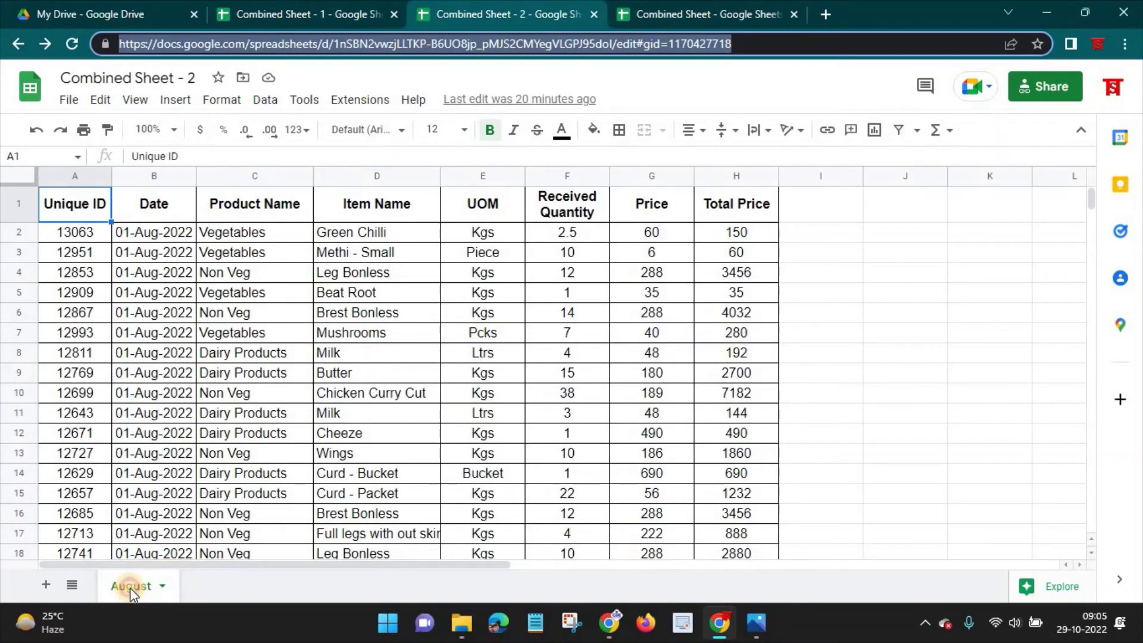
{"action": "double_click", "coordinate": [130, 587]}
{"action": "left_click", "coordinate": [713, 12]}
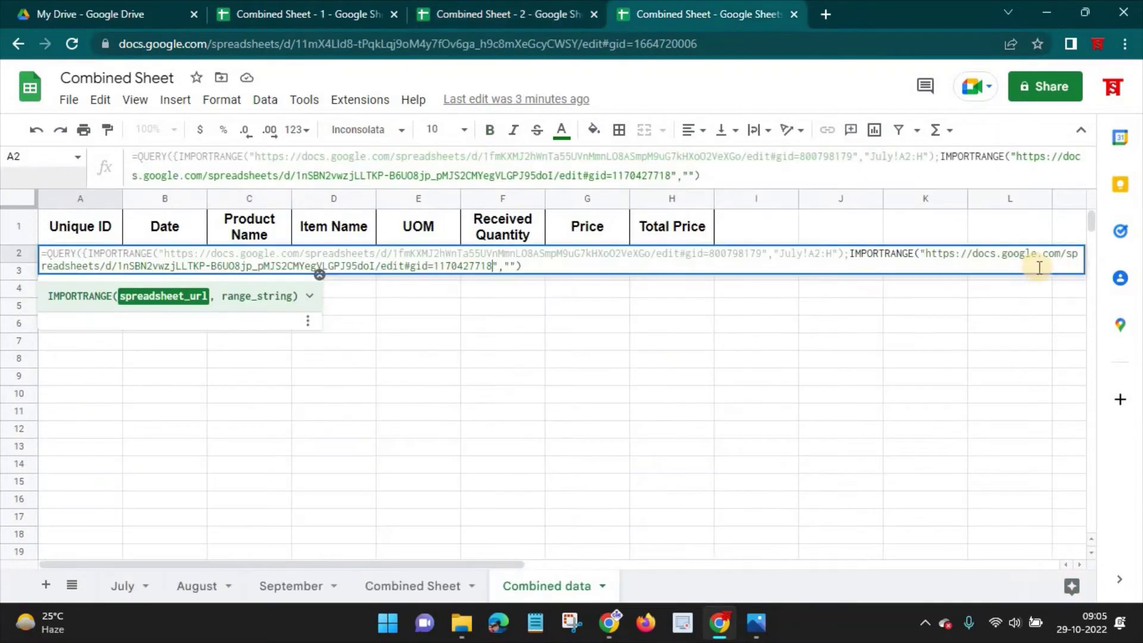
{"action": "left_click", "coordinate": [510, 266]}
{"action": "type", "text": "August!"}
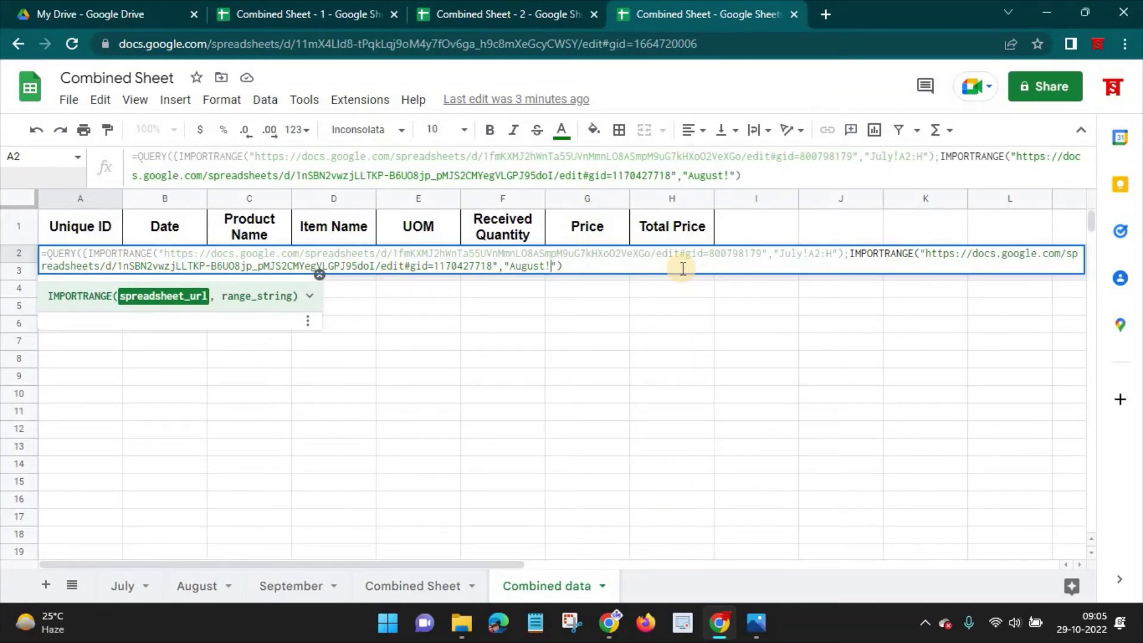
{"action": "type", "text": "A2:"}
{"action": "type", "text": "H"}
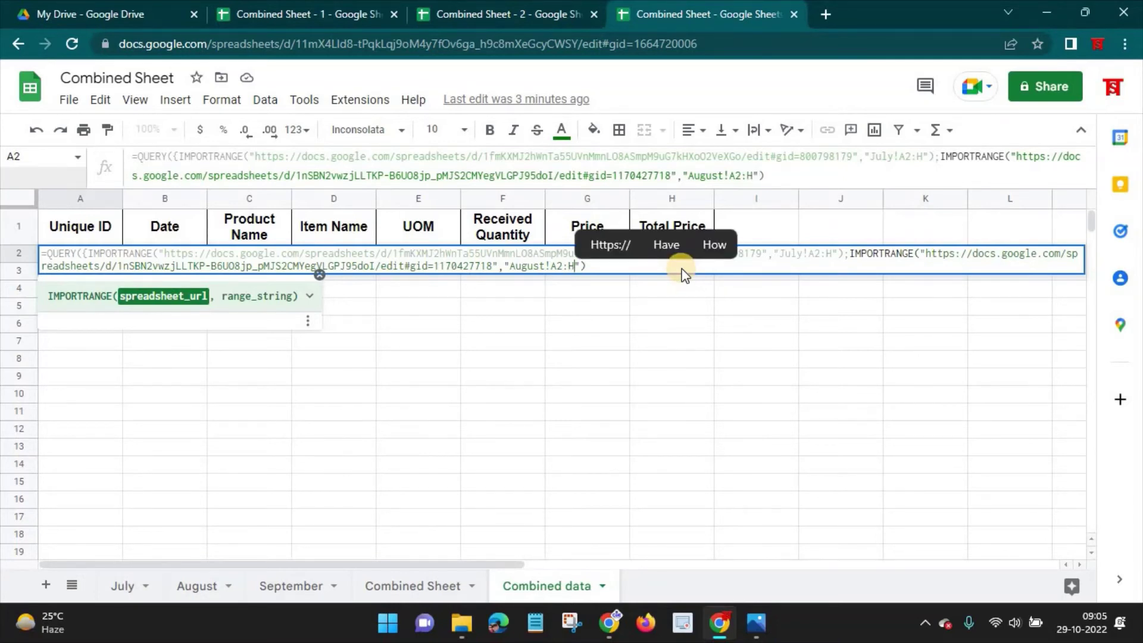
{"action": "type", "text": "\")}"}
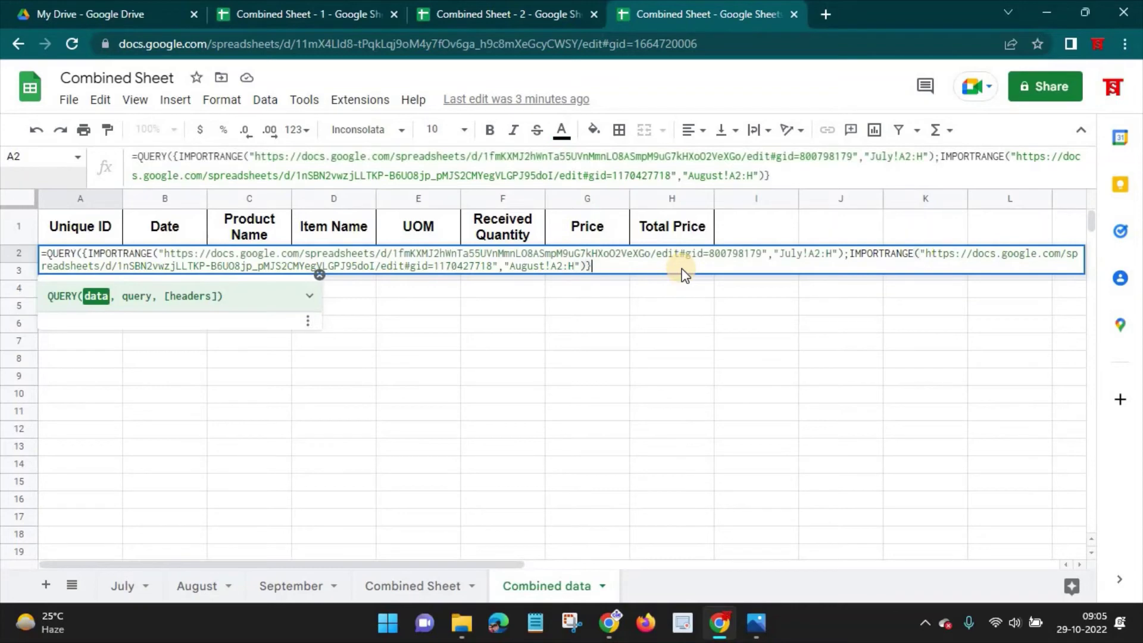
{"action": "key", "text": "Return"}
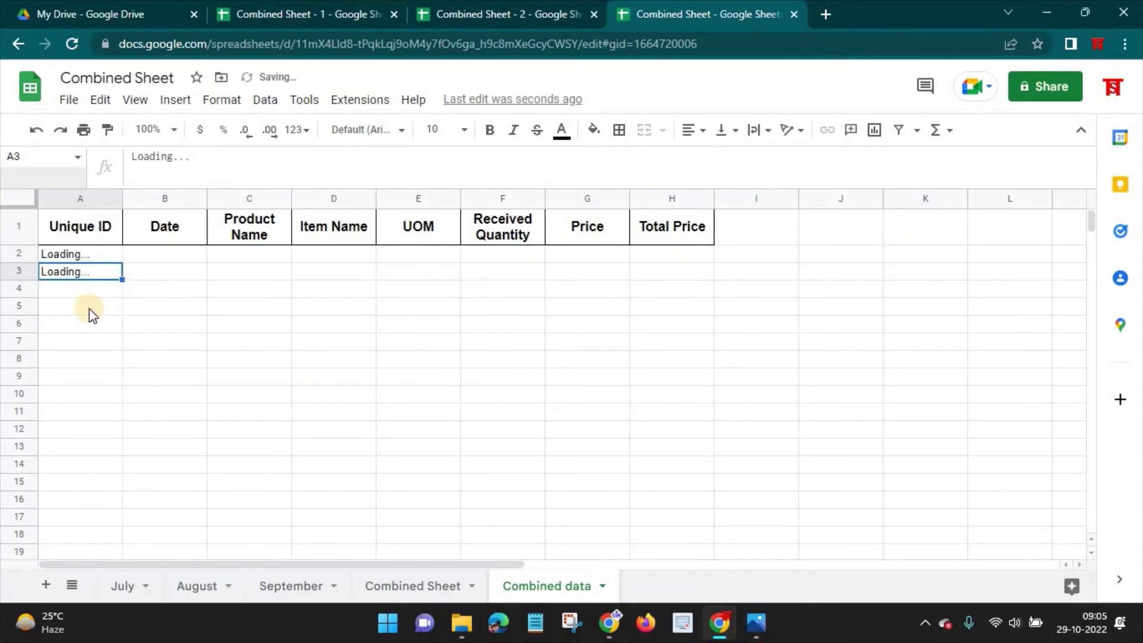
{"action": "scroll", "coordinate": [89, 334], "scroll_direction": "down", "scroll_amount": 3}
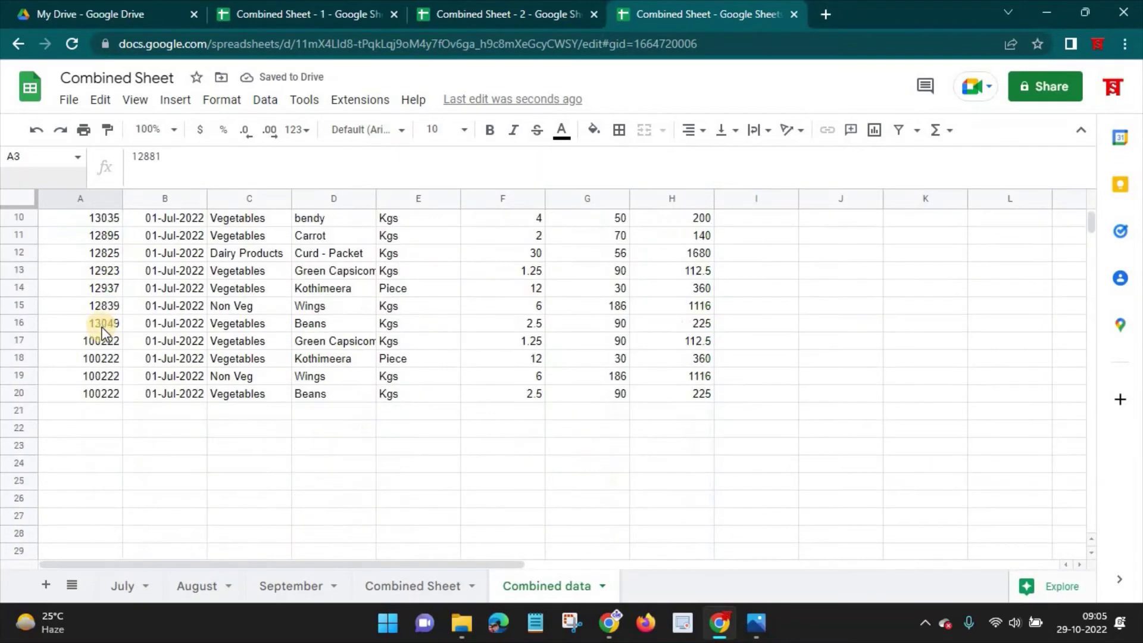
{"action": "scroll", "coordinate": [89, 310], "scroll_direction": "up", "scroll_amount": 3}
{"action": "left_click_drag", "start_coordinate": [89, 253], "coordinate": [91, 536]}
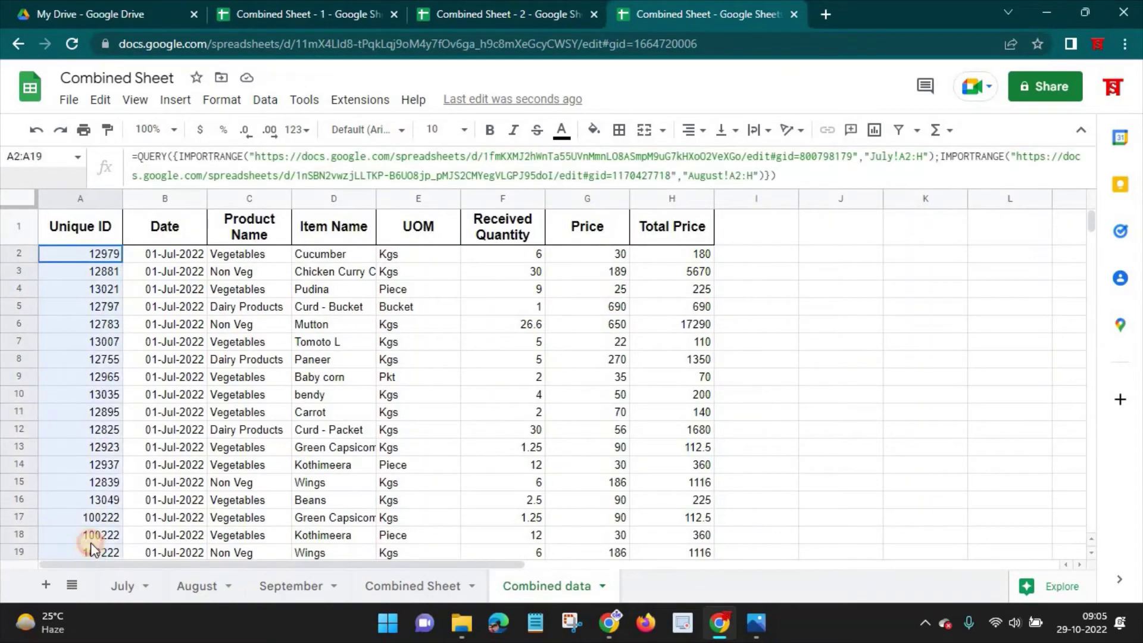
{"action": "scroll", "coordinate": [94, 394], "scroll_direction": "down", "scroll_amount": 3}
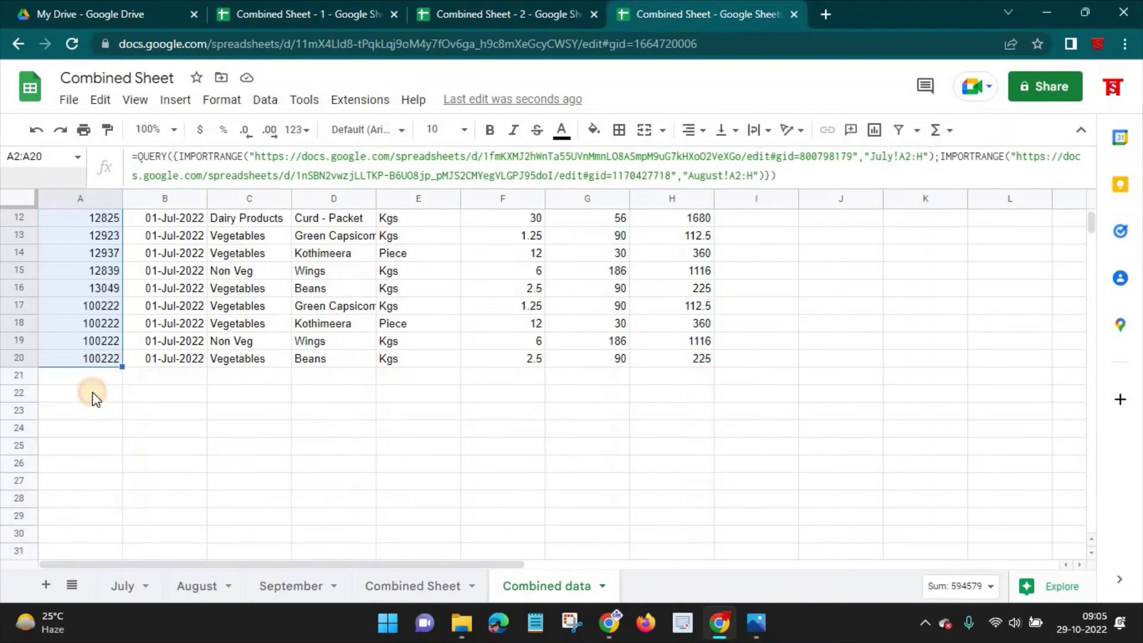
{"action": "left_click", "coordinate": [92, 392]}
{"action": "key", "text": "ctrl+shift+Down"}
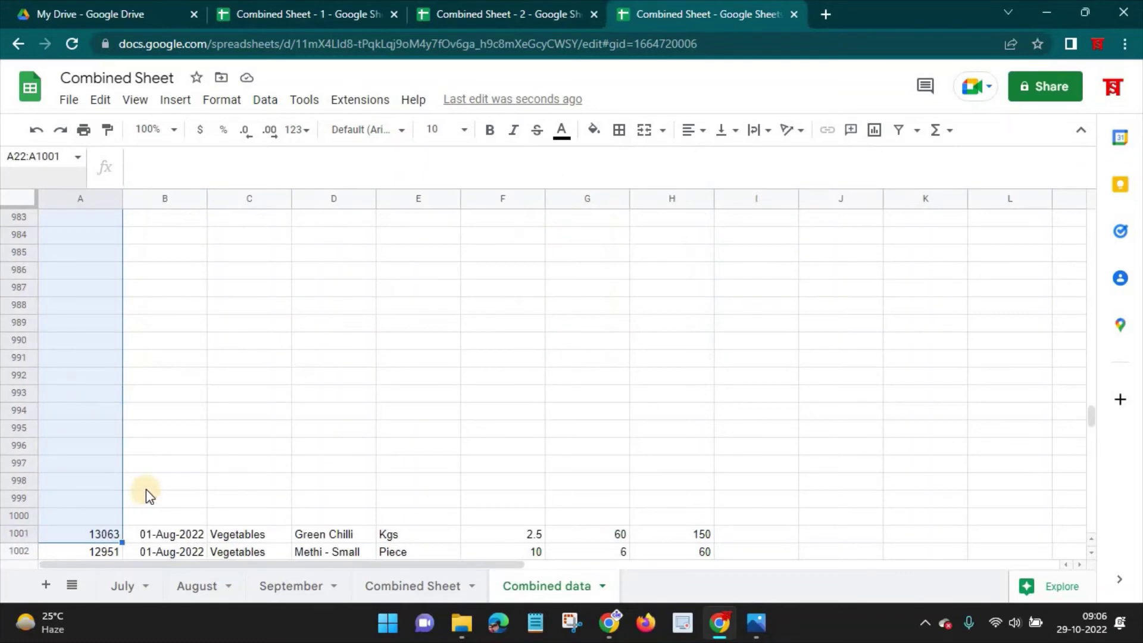
{"action": "scroll", "coordinate": [147, 493], "scroll_direction": "down", "scroll_amount": 5}
{"action": "scroll", "coordinate": [266, 405], "scroll_direction": "down", "scroll_amount": 4}
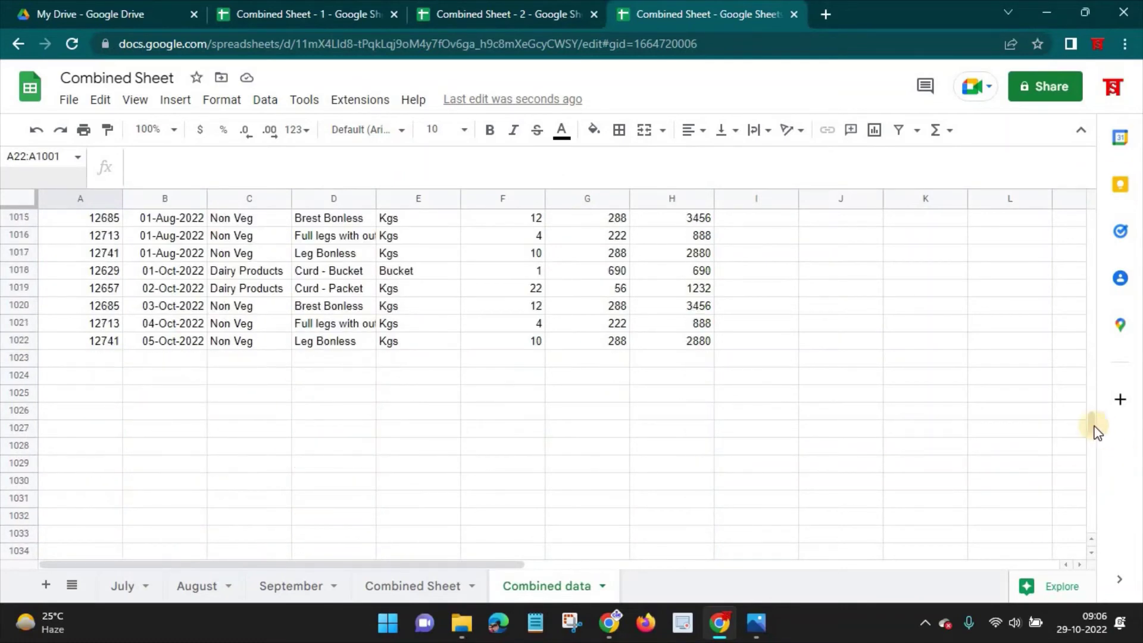
{"action": "left_click_drag", "start_coordinate": [1092, 339], "coordinate": [1092, 196]}
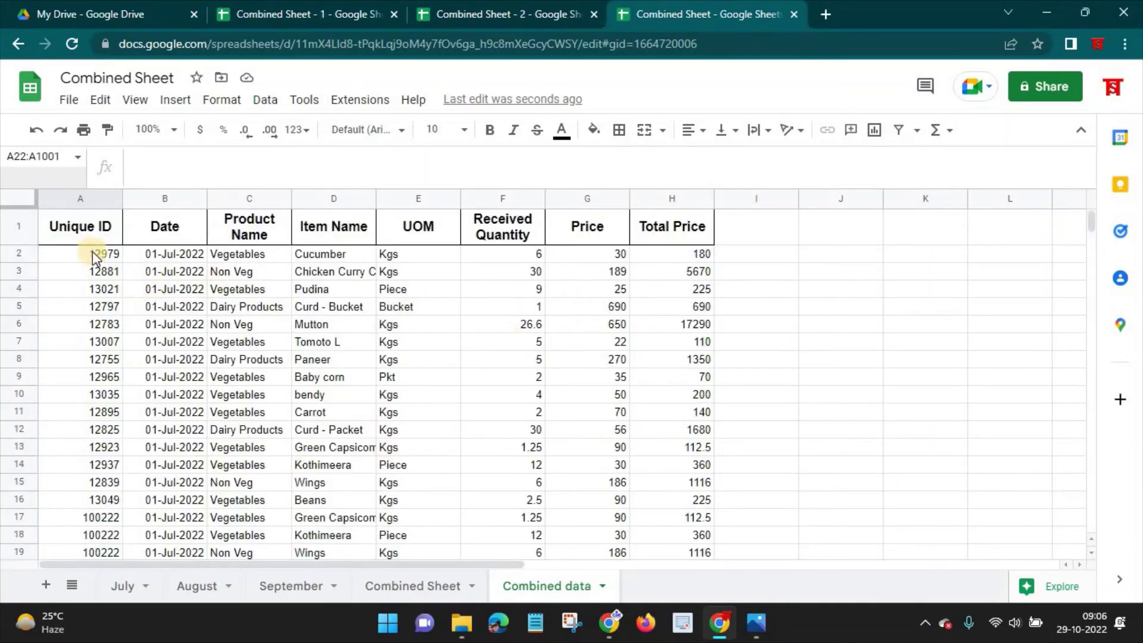
Add "Select * Where Col1 is not null" as QUERY's second argument to the A2 formula
{"action": "left_click", "coordinate": [62, 252]}
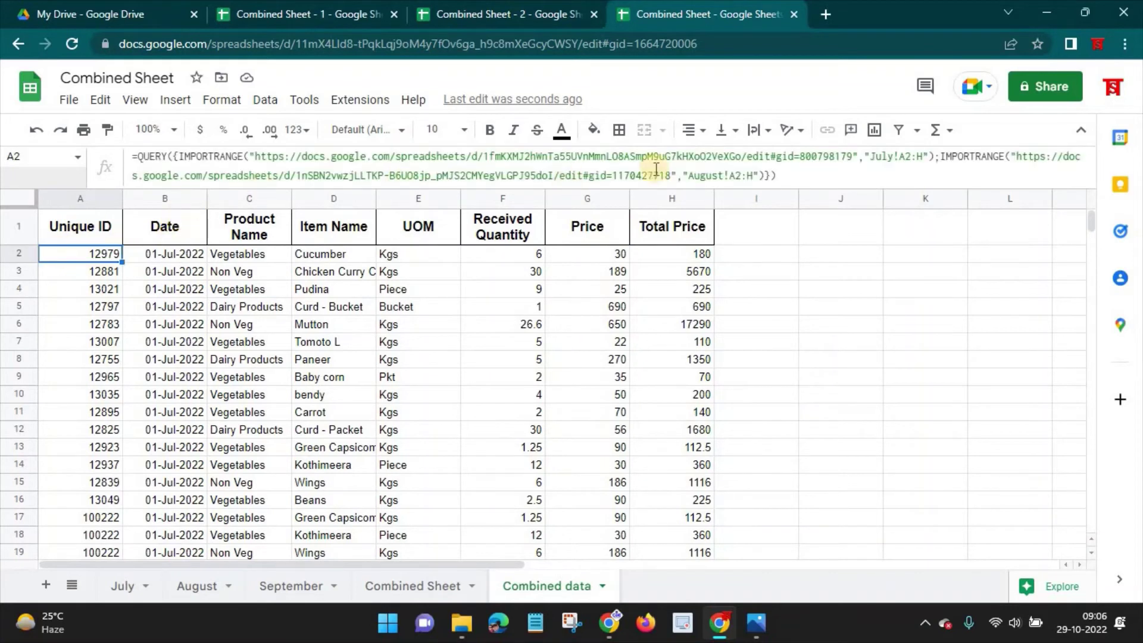
{"action": "left_click", "coordinate": [831, 185]}
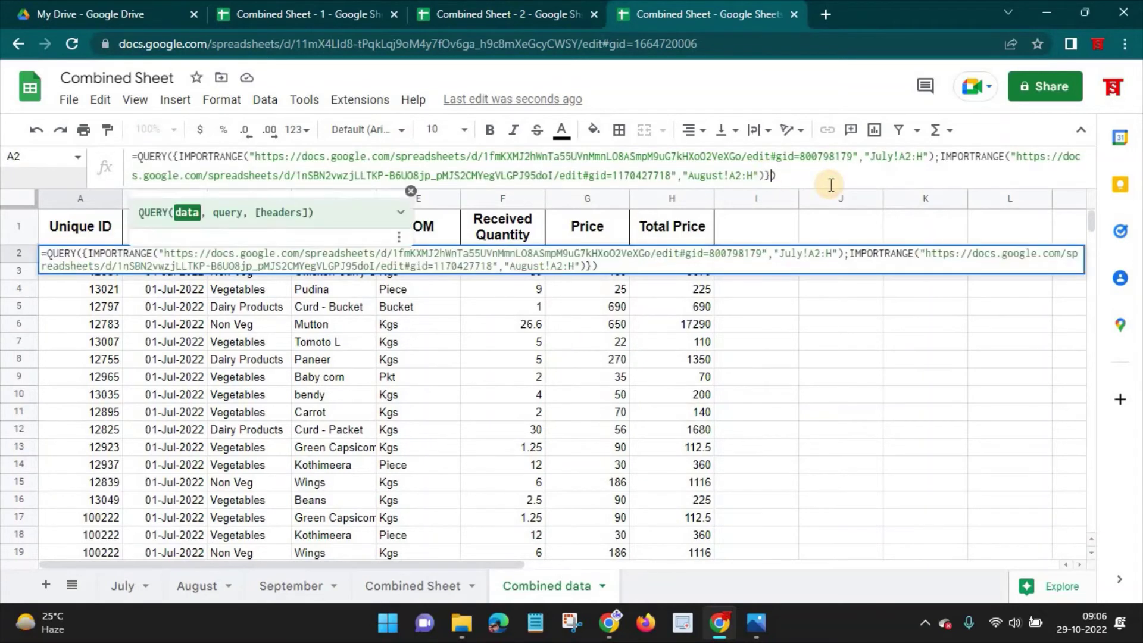
{"action": "type", "text": ","}
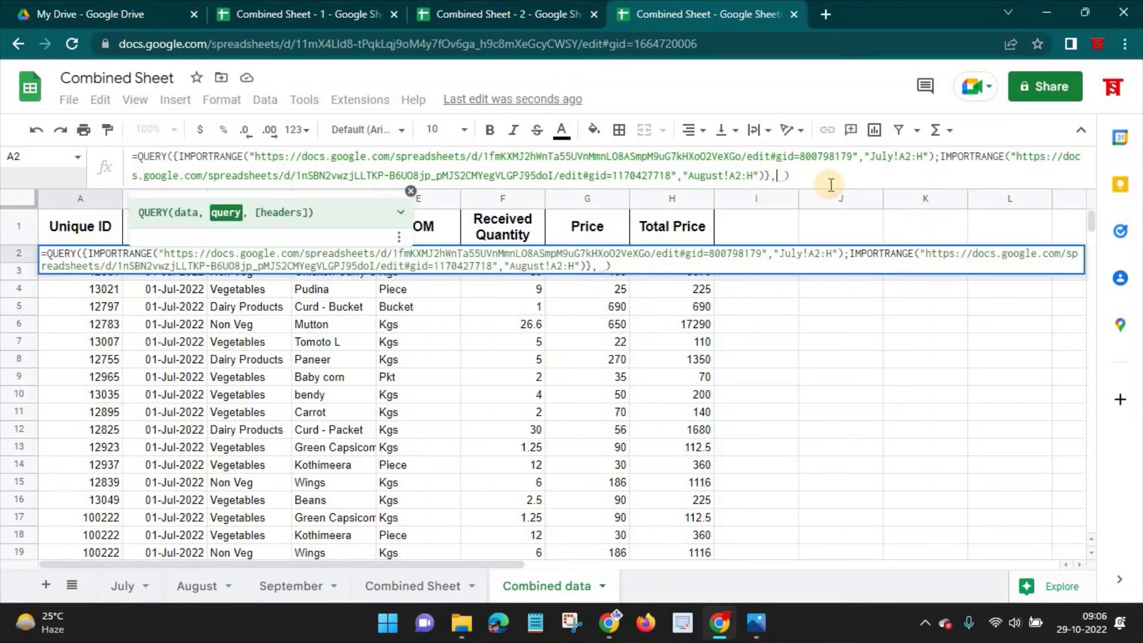
{"action": "key", "text": "BackSpace"}
{"action": "type", "text": "\"Se"}
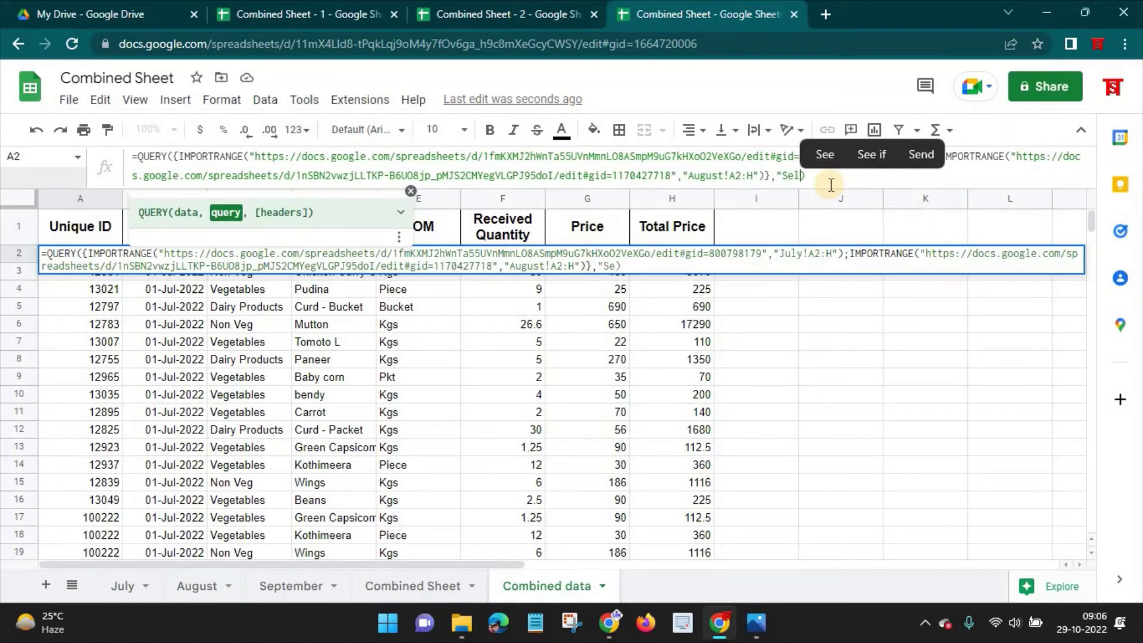
{"action": "type", "text": "lect "}
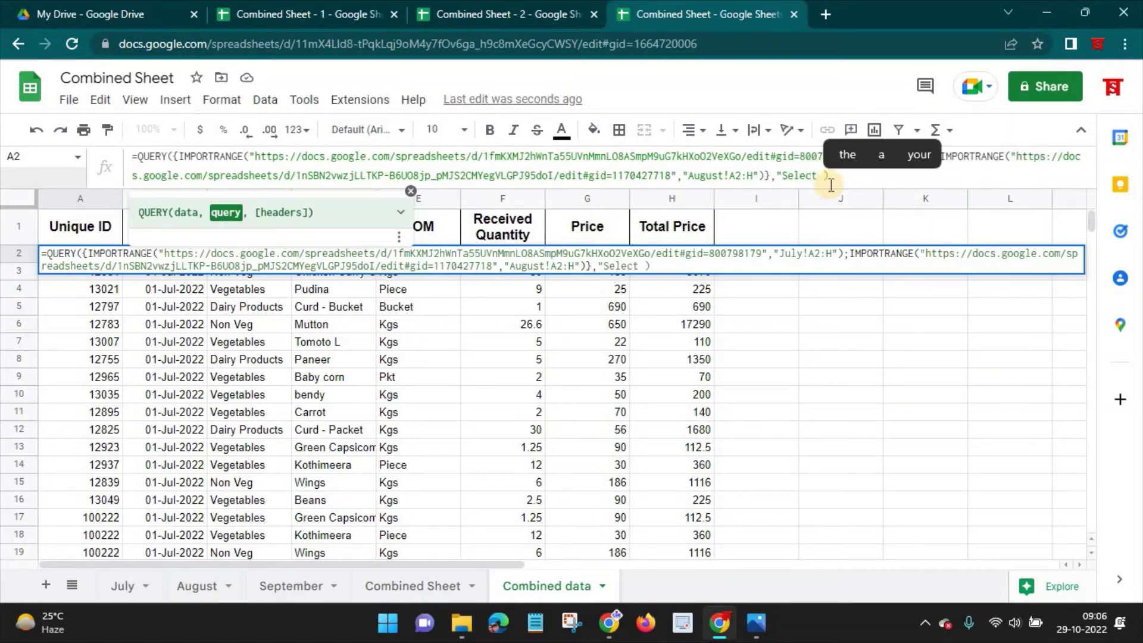
{"action": "type", "text": "*"}
{"action": "type", "text": "W"}
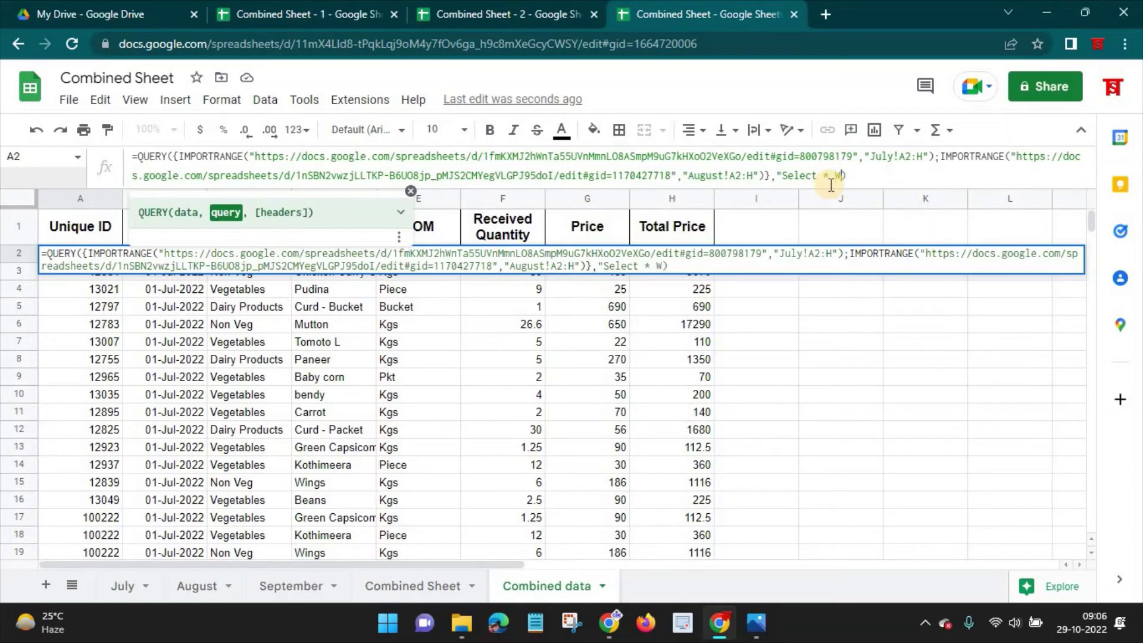
{"action": "type", "text": "here "}
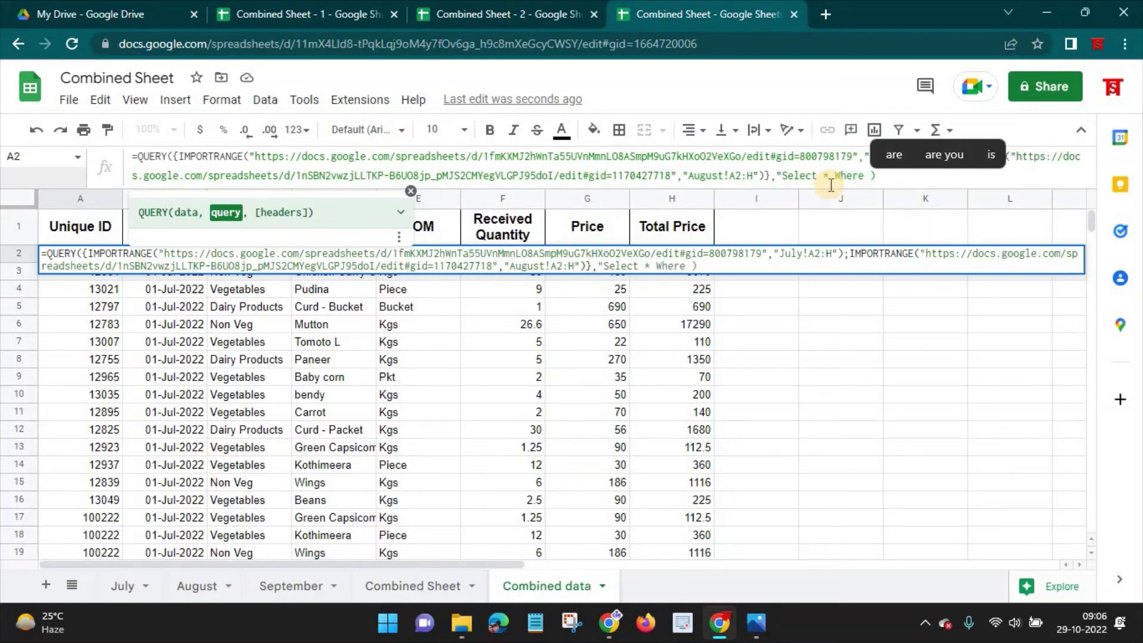
{"action": "type", "text": "Col1"}
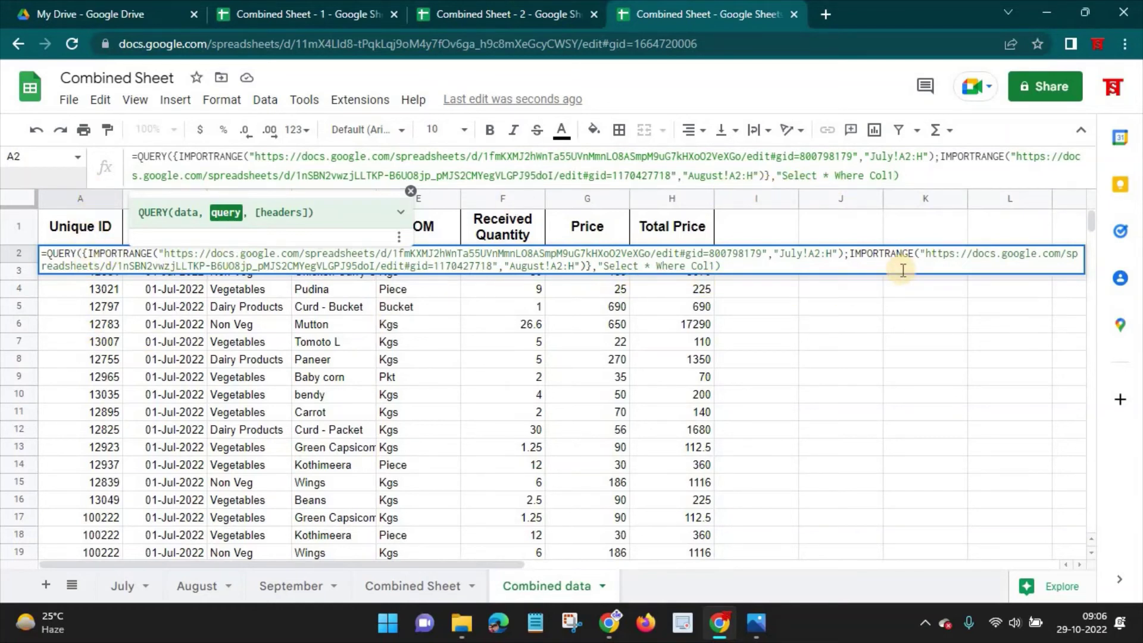
{"action": "type", "text": " is n"}
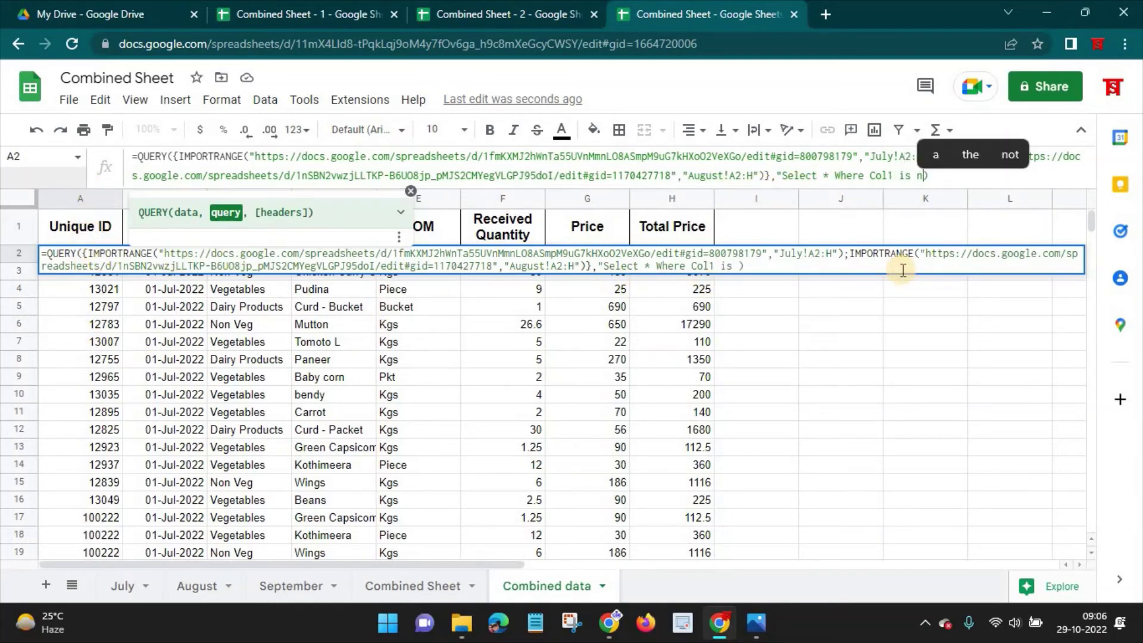
{"action": "type", "text": "ot nu"}
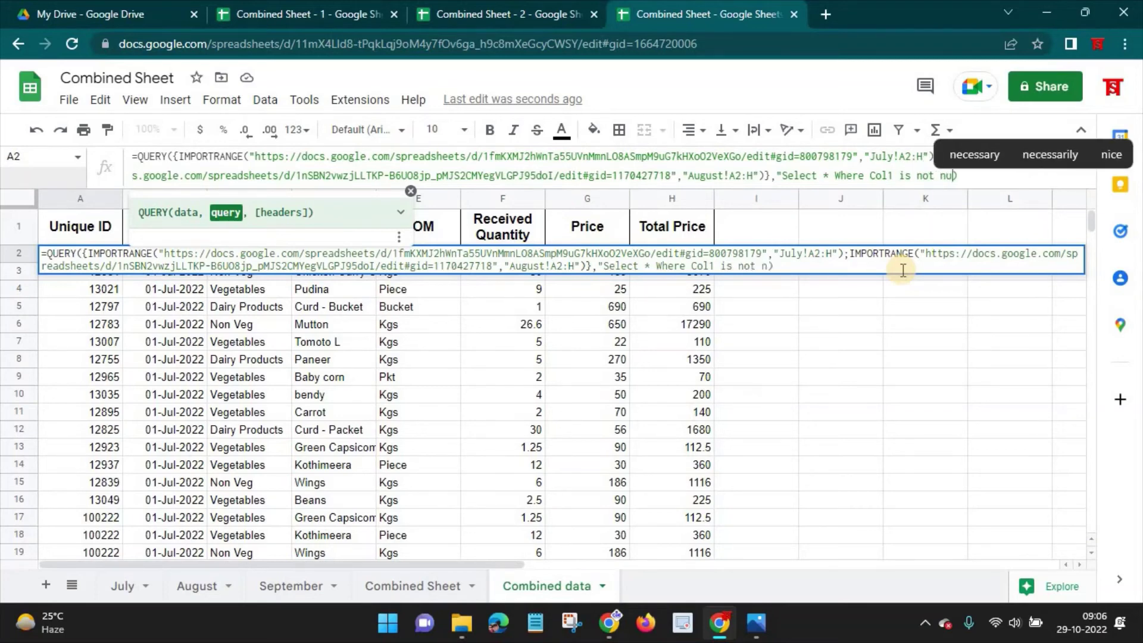
{"action": "type", "text": "ll"}
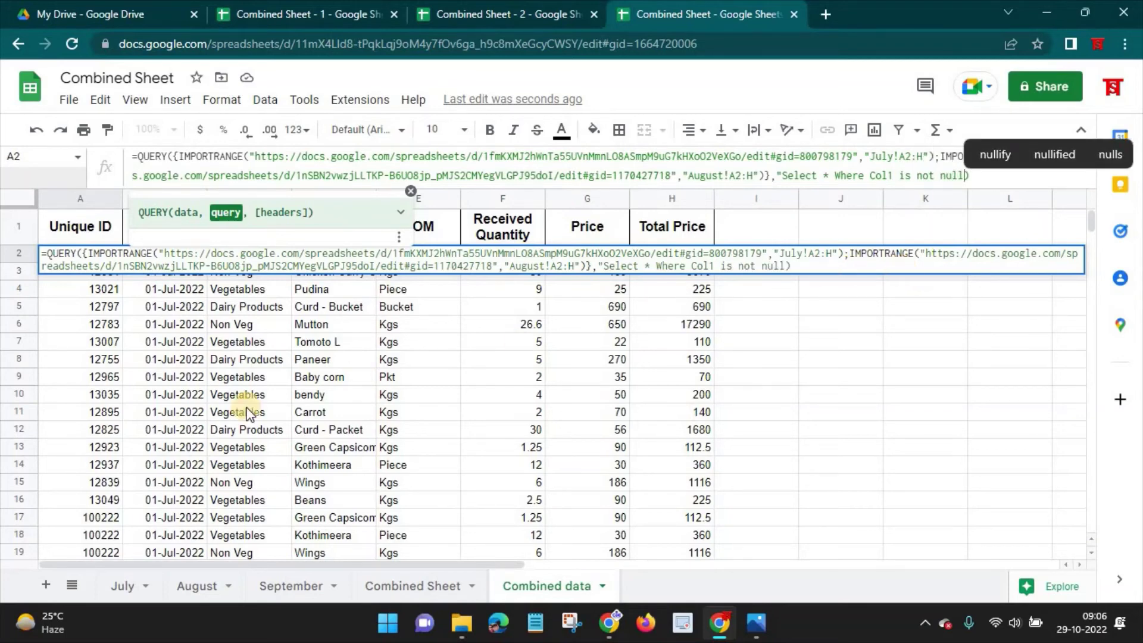
{"action": "scroll", "coordinate": [73, 439], "scroll_direction": "down", "scroll_amount": 2}
{"action": "scroll", "coordinate": [78, 428], "scroll_direction": "down", "scroll_amount": 1}
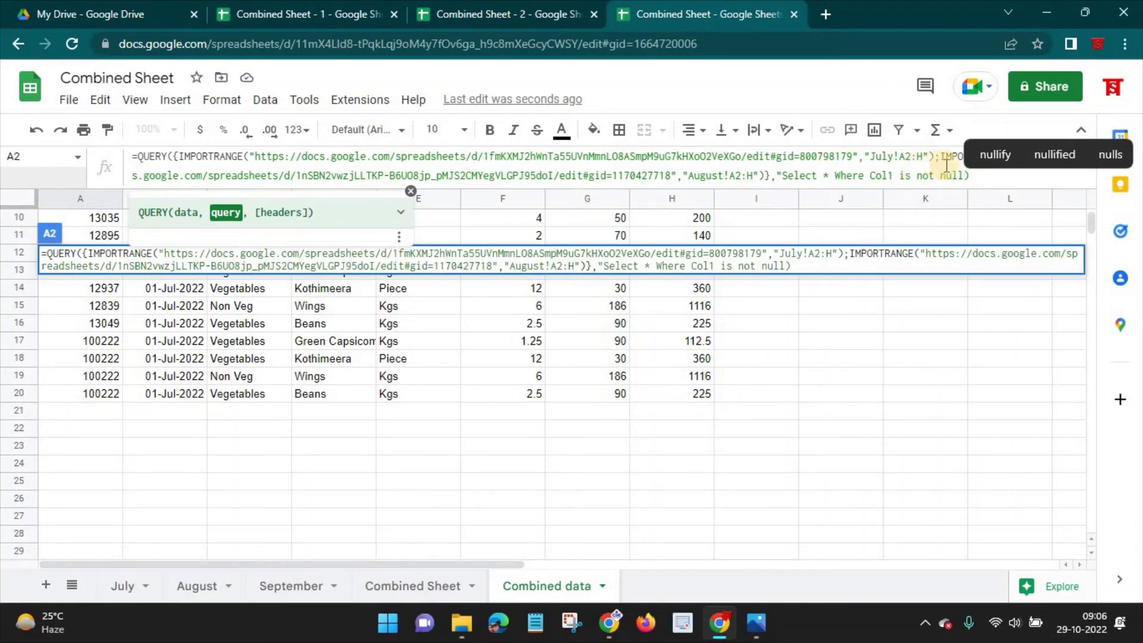
{"action": "type", "text": "\""}
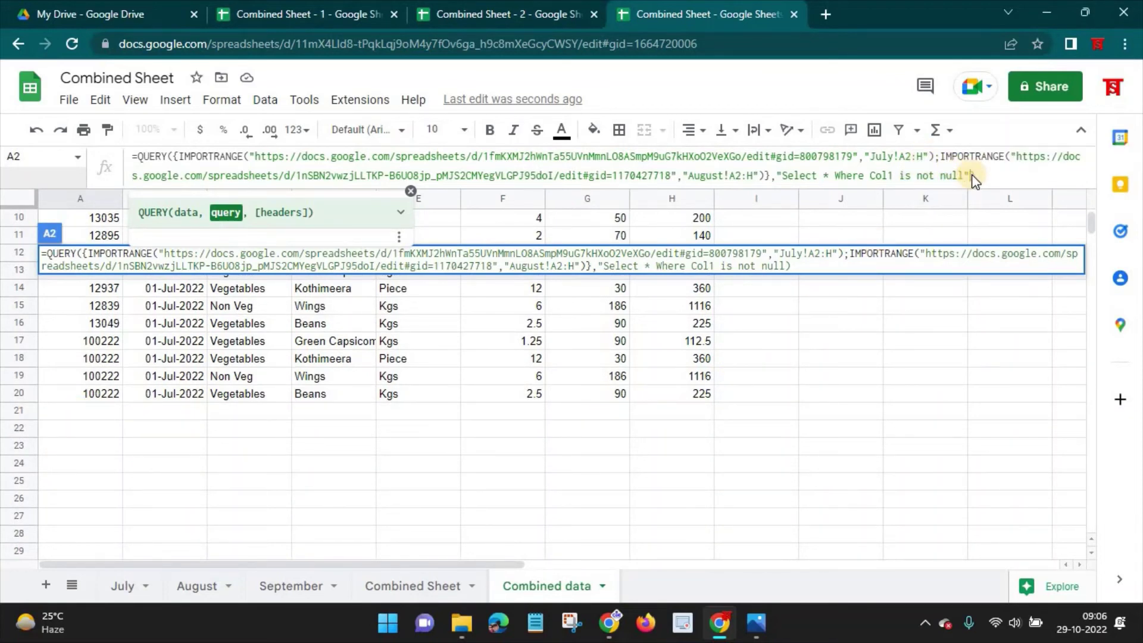
{"action": "key", "text": "Return"}
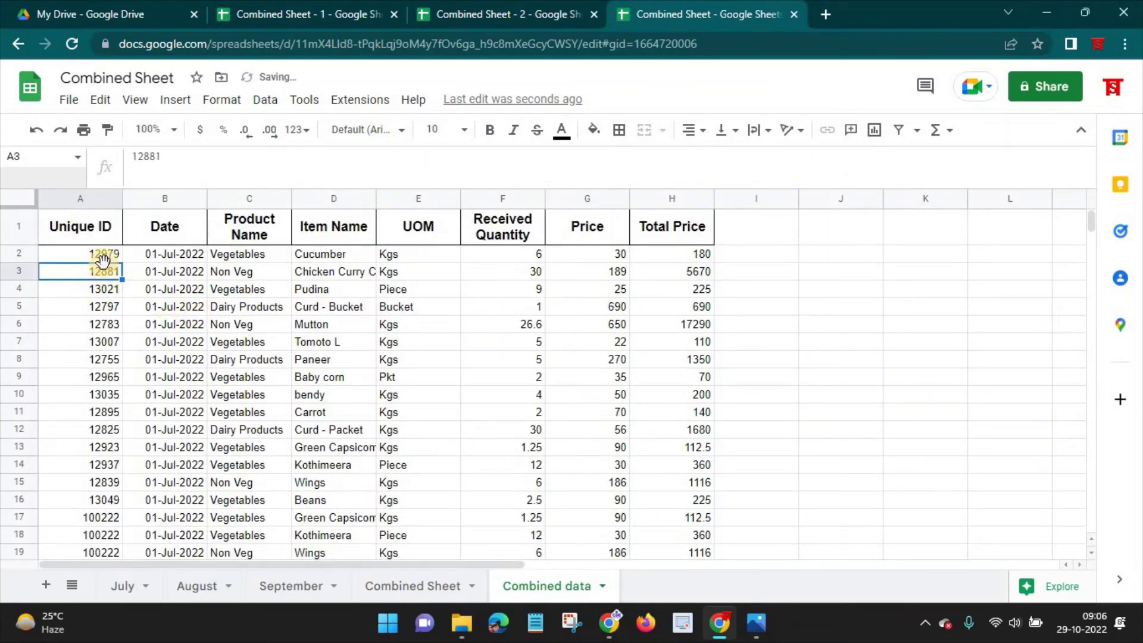
Copy July rows 17–20 (A17:H20) in Combined Sheet - 1 and select A21
{"action": "scroll", "coordinate": [105, 262], "scroll_direction": "down", "scroll_amount": 4}
{"action": "scroll", "coordinate": [113, 366], "scroll_direction": "down", "scroll_amount": 4}
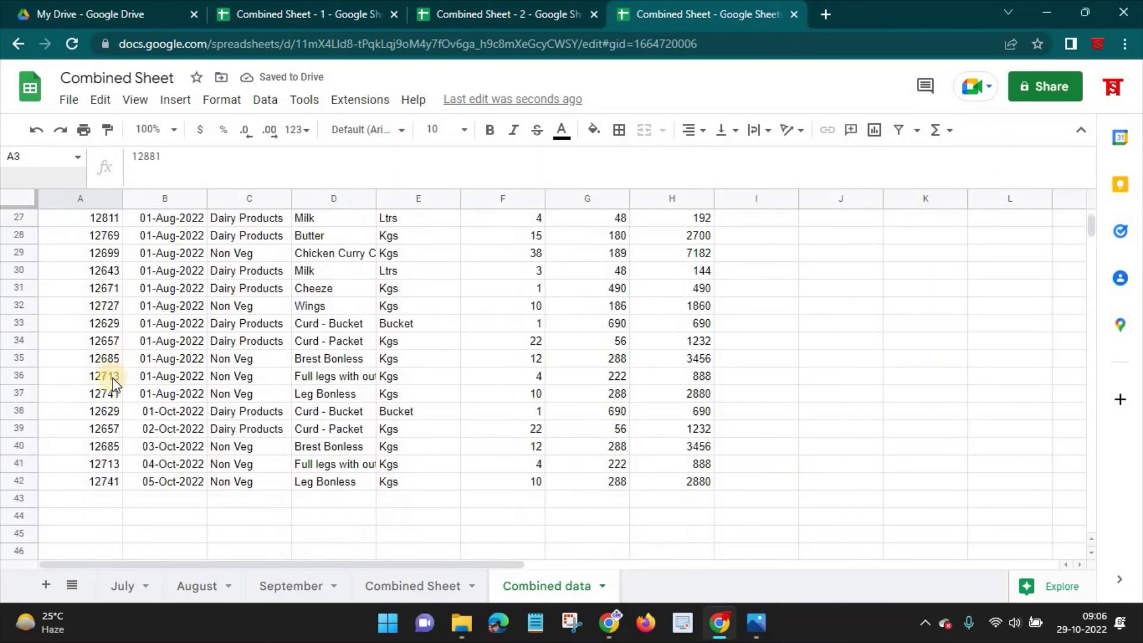
{"action": "scroll", "coordinate": [113, 382], "scroll_direction": "down", "scroll_amount": 2}
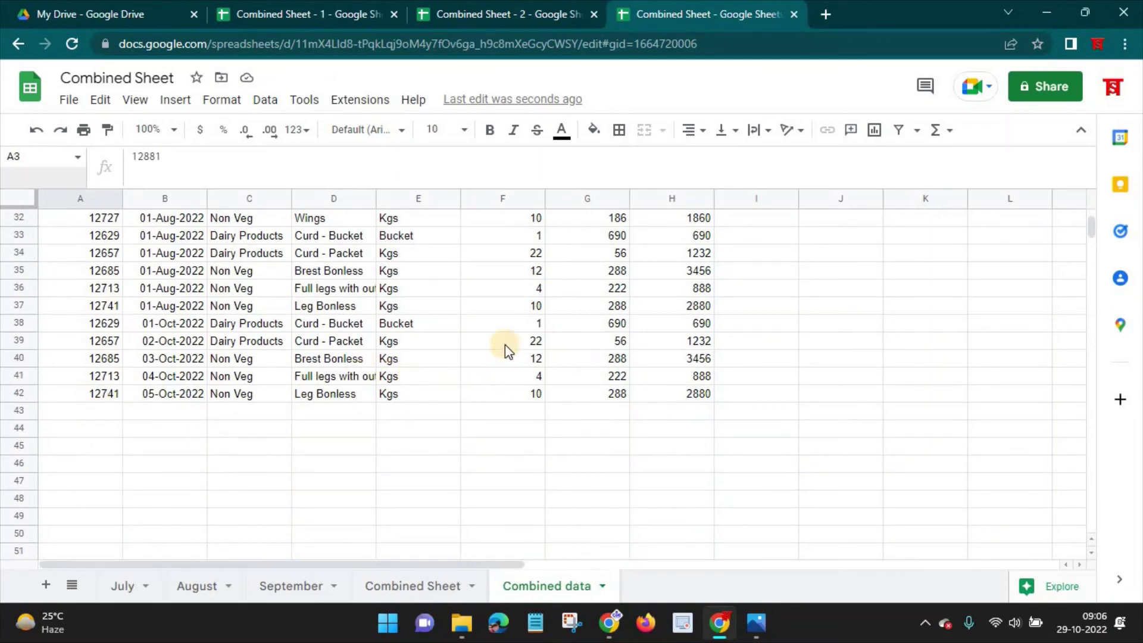
{"action": "left_click", "coordinate": [294, 16]}
{"action": "scroll", "coordinate": [217, 375], "scroll_direction": "down", "scroll_amount": 5}
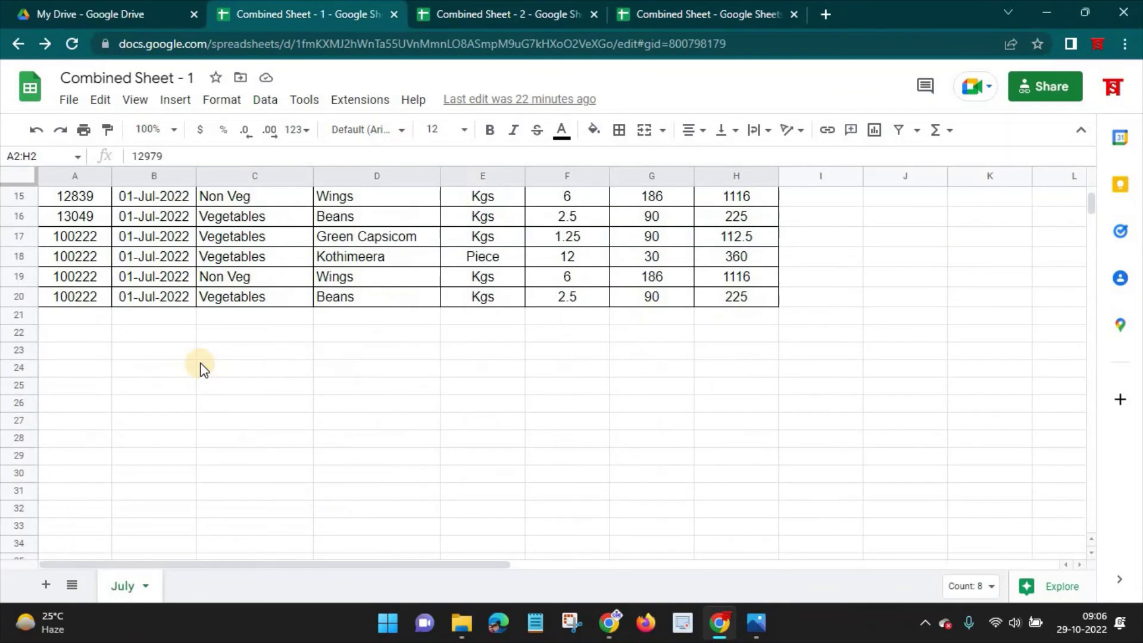
{"action": "scroll", "coordinate": [202, 369], "scroll_direction": "up", "scroll_amount": 3}
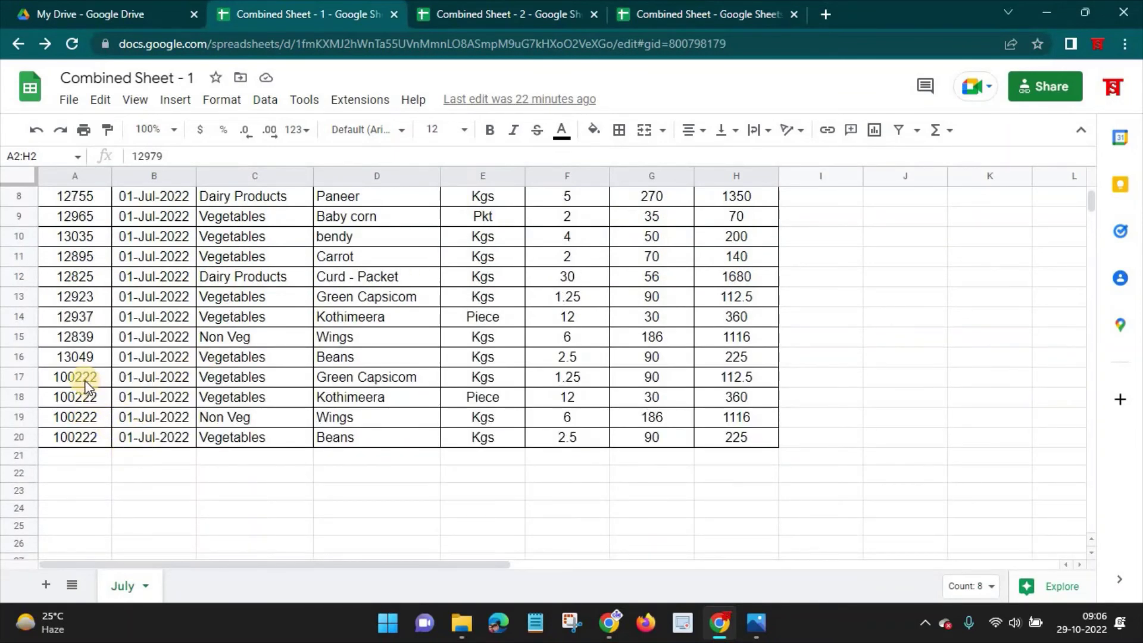
{"action": "left_click_drag", "start_coordinate": [80, 379], "coordinate": [732, 437]}
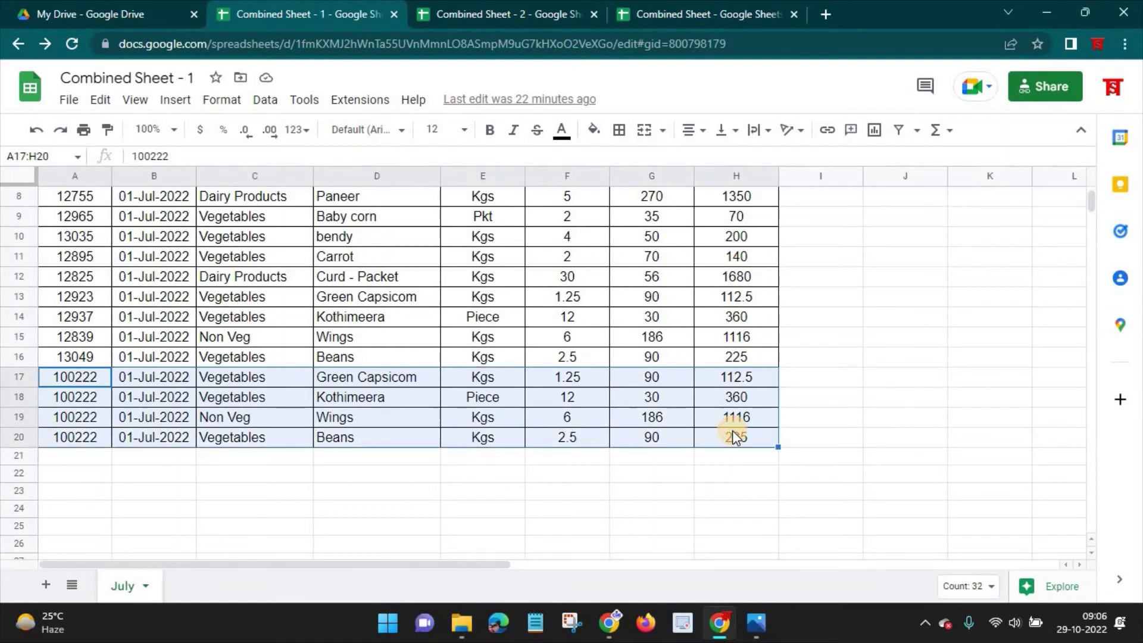
{"action": "key", "text": "ctrl+c"}
{"action": "left_click", "coordinate": [65, 458]}
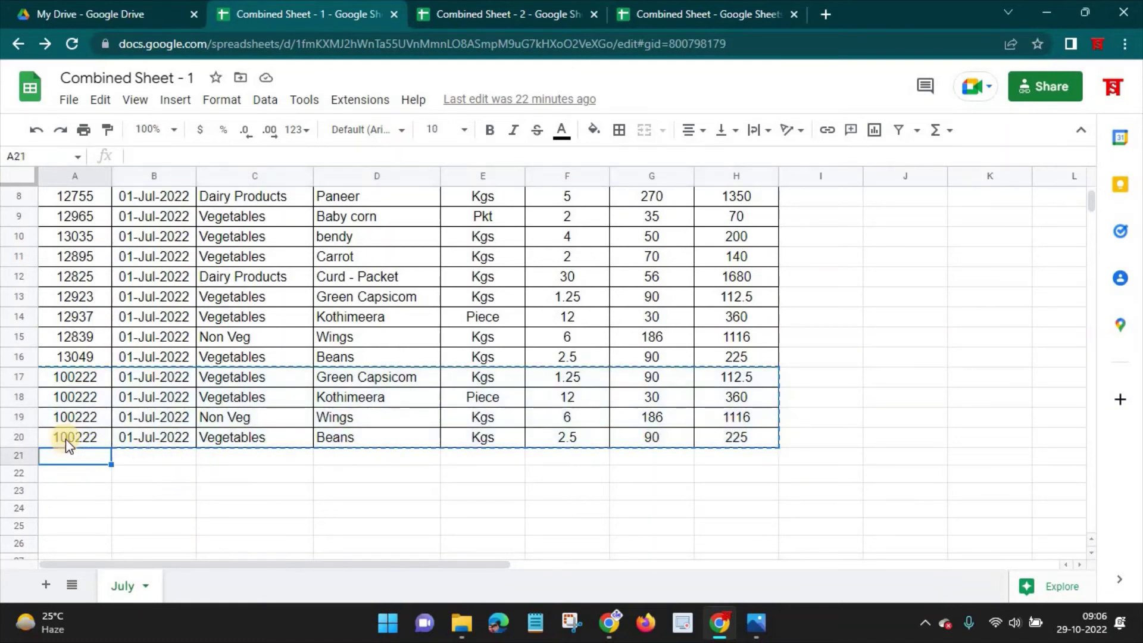
Check the last July row, row 20, on the Combined data sheet
{"action": "left_click", "coordinate": [706, 12]}
{"action": "scroll", "coordinate": [232, 421], "scroll_direction": "up", "scroll_amount": 2}
{"action": "scroll", "coordinate": [179, 398], "scroll_direction": "up", "scroll_amount": 4}
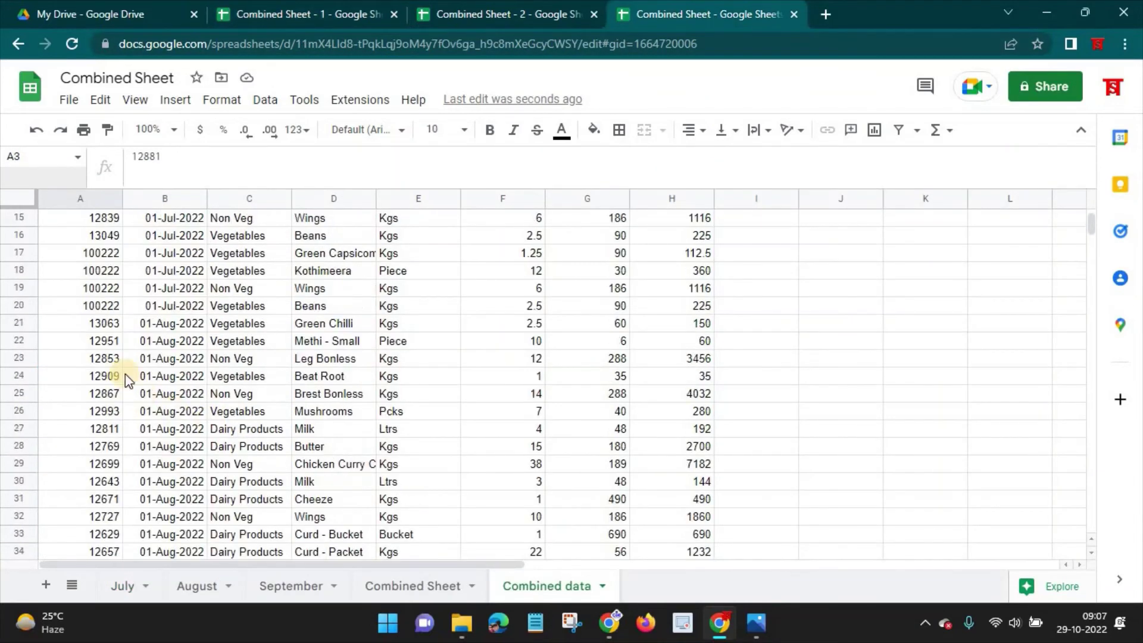
{"action": "scroll", "coordinate": [125, 374], "scroll_direction": "up", "scroll_amount": 1}
{"action": "left_click", "coordinate": [201, 362]}
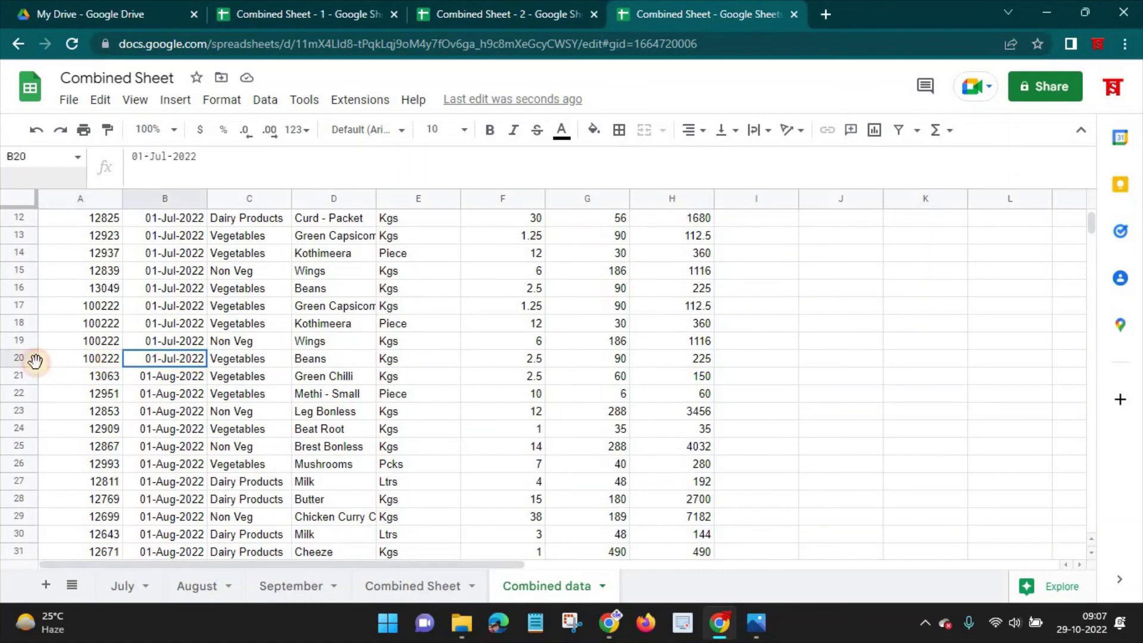
{"action": "left_click", "coordinate": [19, 358]}
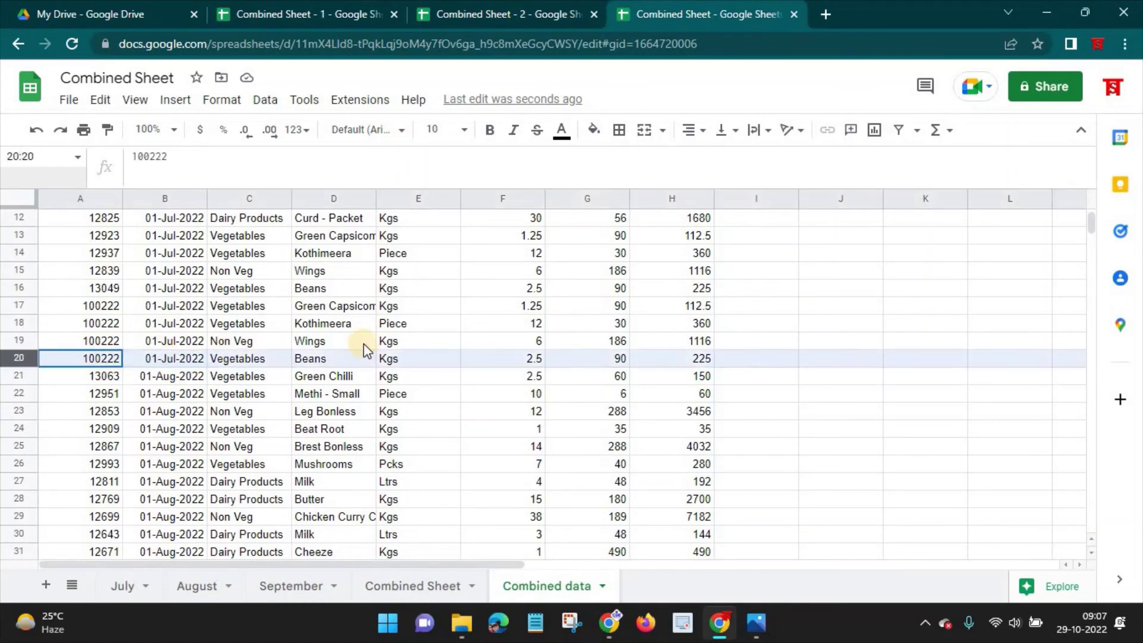
Paste the copied rows at July A21 and change A21's Unique ID to 12345
{"action": "left_click", "coordinate": [324, 15]}
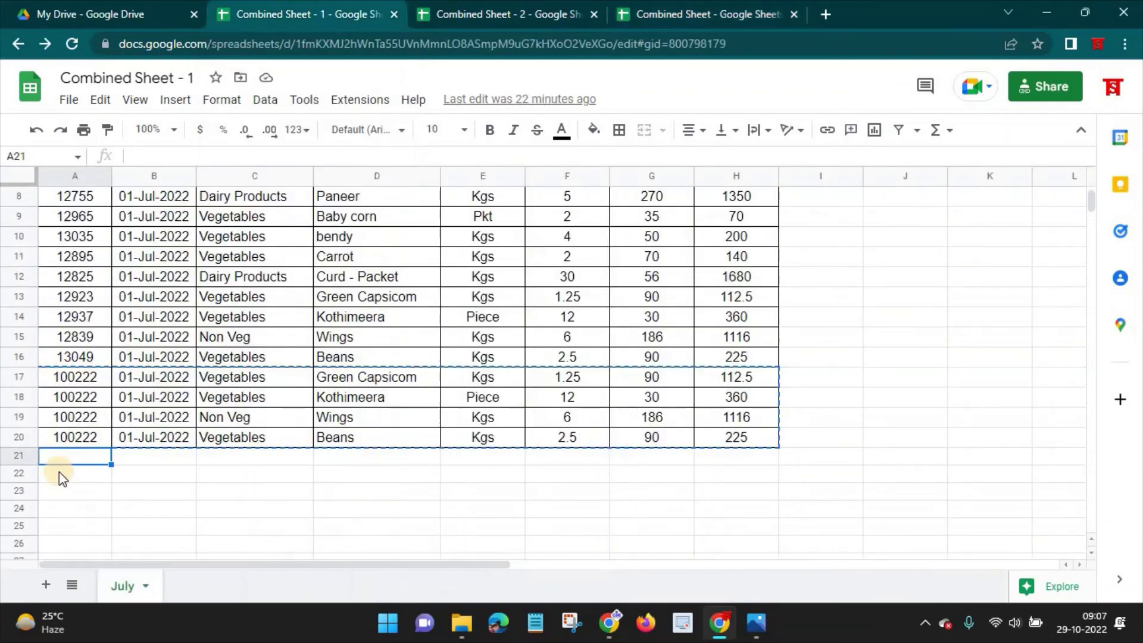
{"action": "key", "text": "ctrl+v"}
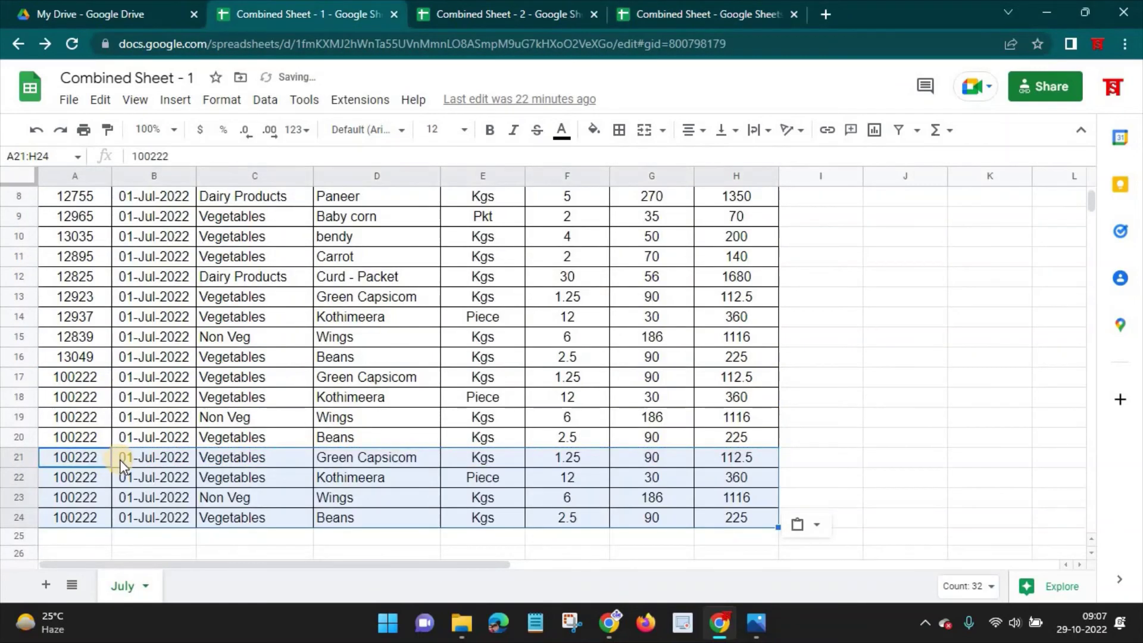
{"action": "scroll", "coordinate": [92, 417], "scroll_direction": "down", "scroll_amount": 2}
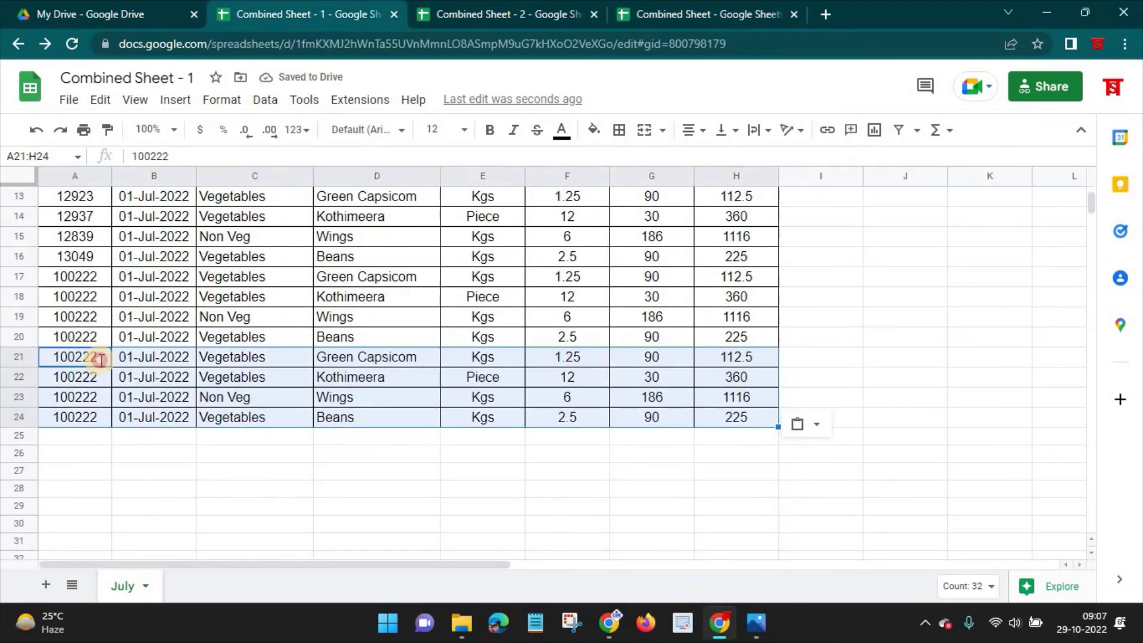
{"action": "double_click", "coordinate": [98, 357]}
{"action": "left_click_drag", "start_coordinate": [97, 357], "coordinate": [52, 359]}
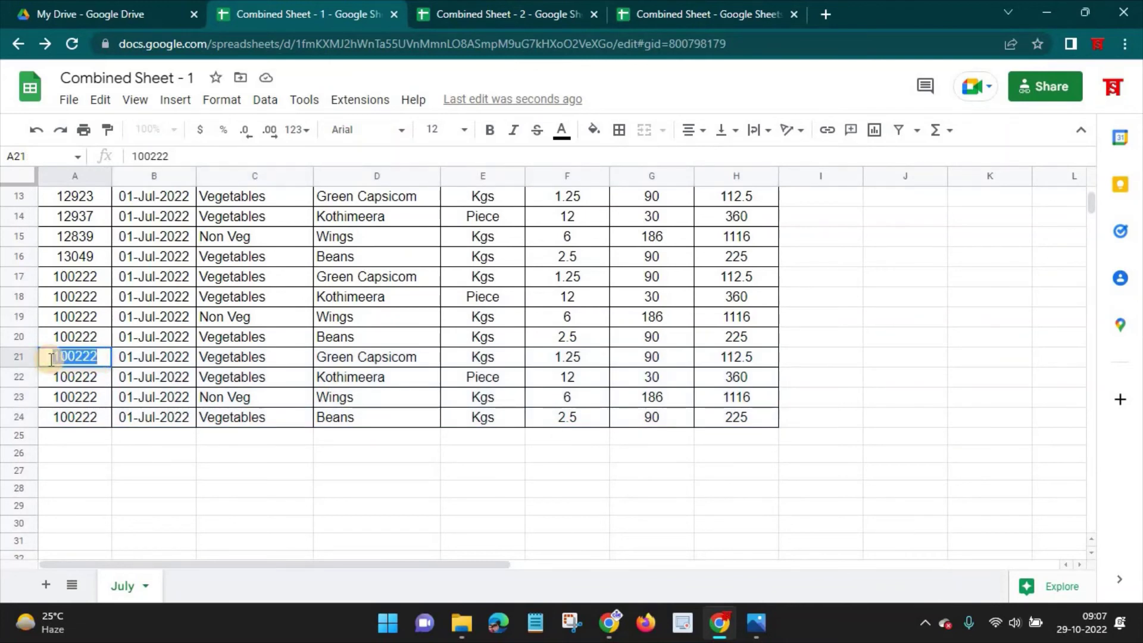
{"action": "type", "text": "2345"}
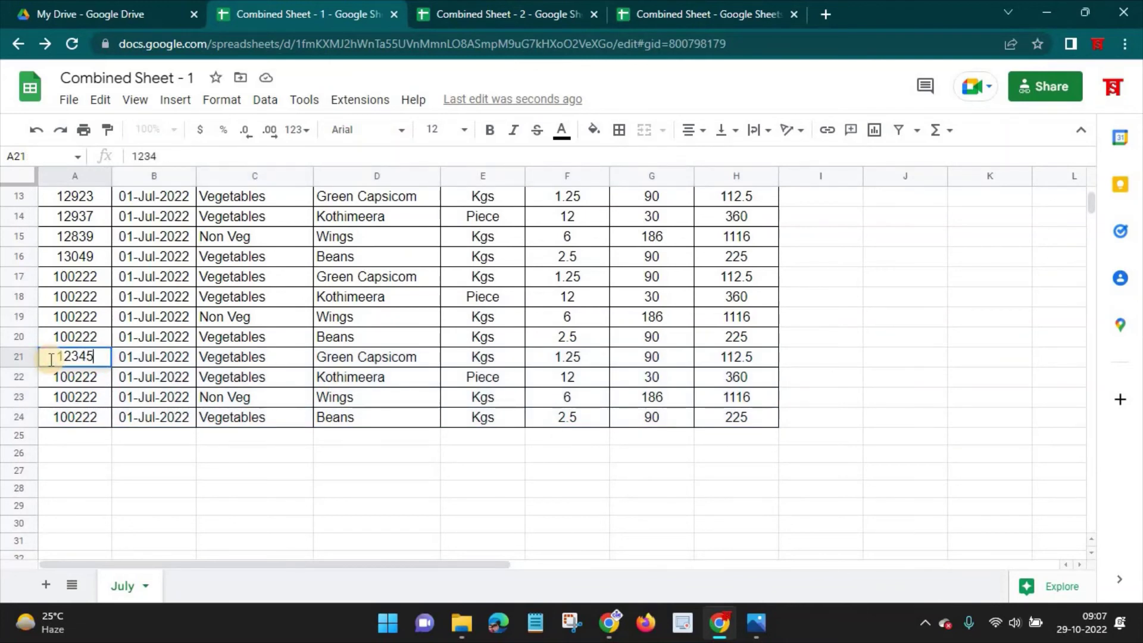
{"action": "left_click", "coordinate": [69, 403]}
Fill the ID 12345 down to A22:A24, then view Combined data
{"action": "left_click", "coordinate": [97, 361]}
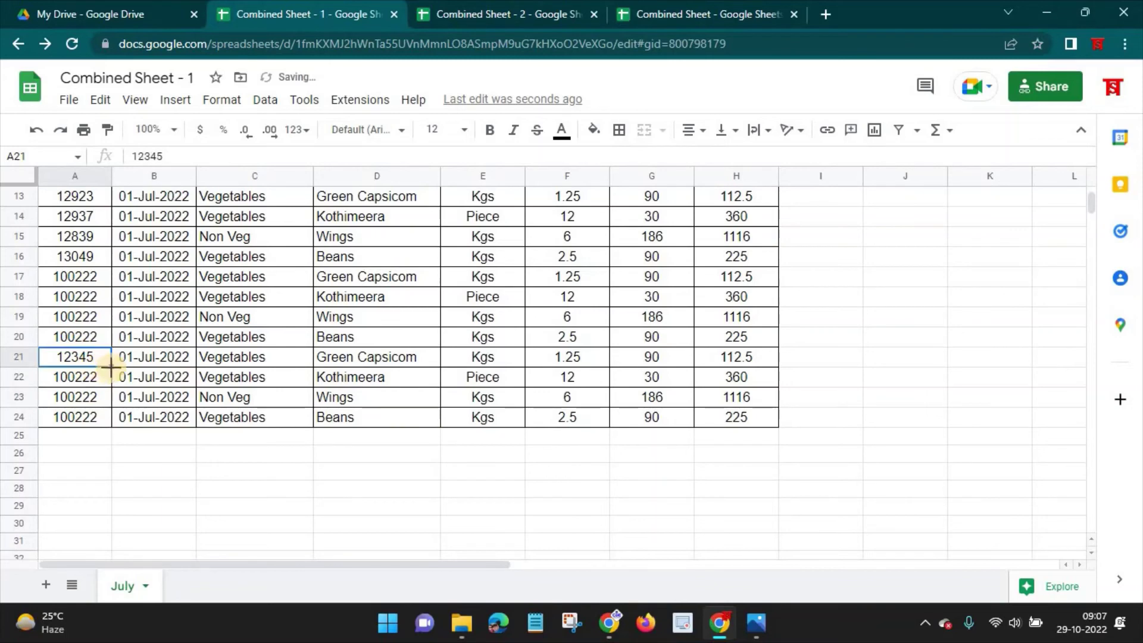
{"action": "left_click_drag", "start_coordinate": [111, 367], "coordinate": [110, 423]}
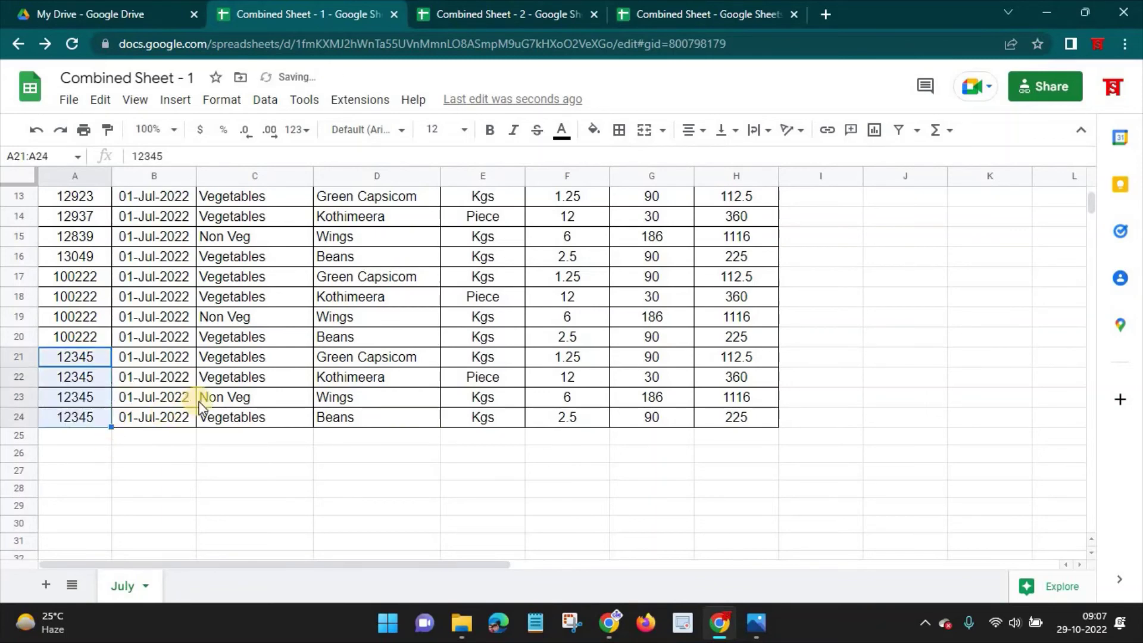
{"action": "left_click", "coordinate": [204, 436]}
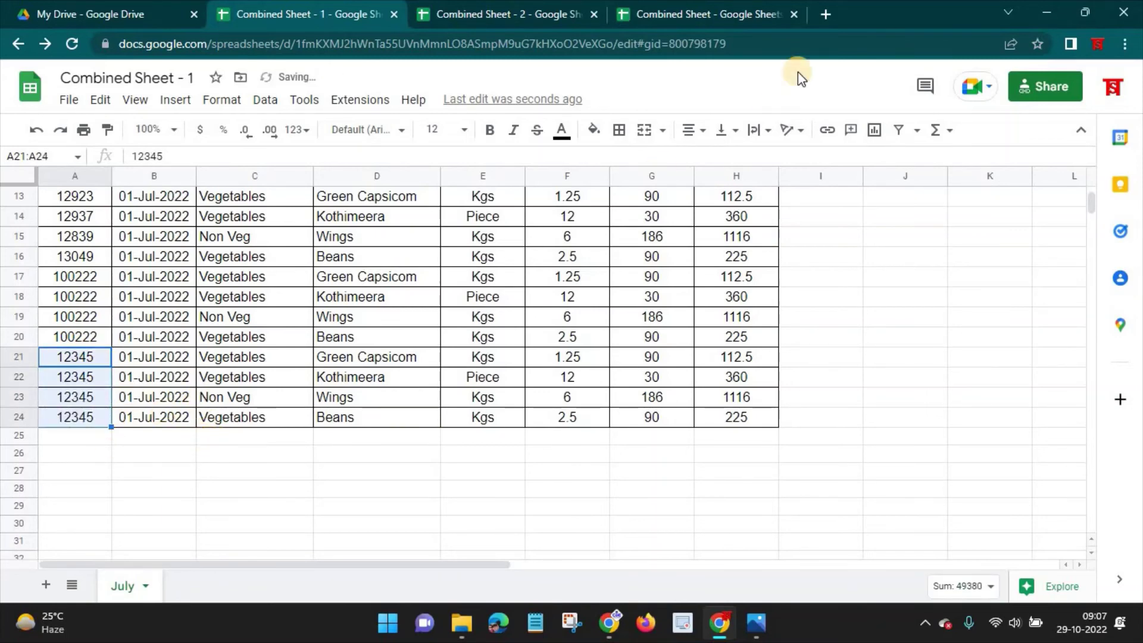
{"action": "left_click", "coordinate": [730, 15]}
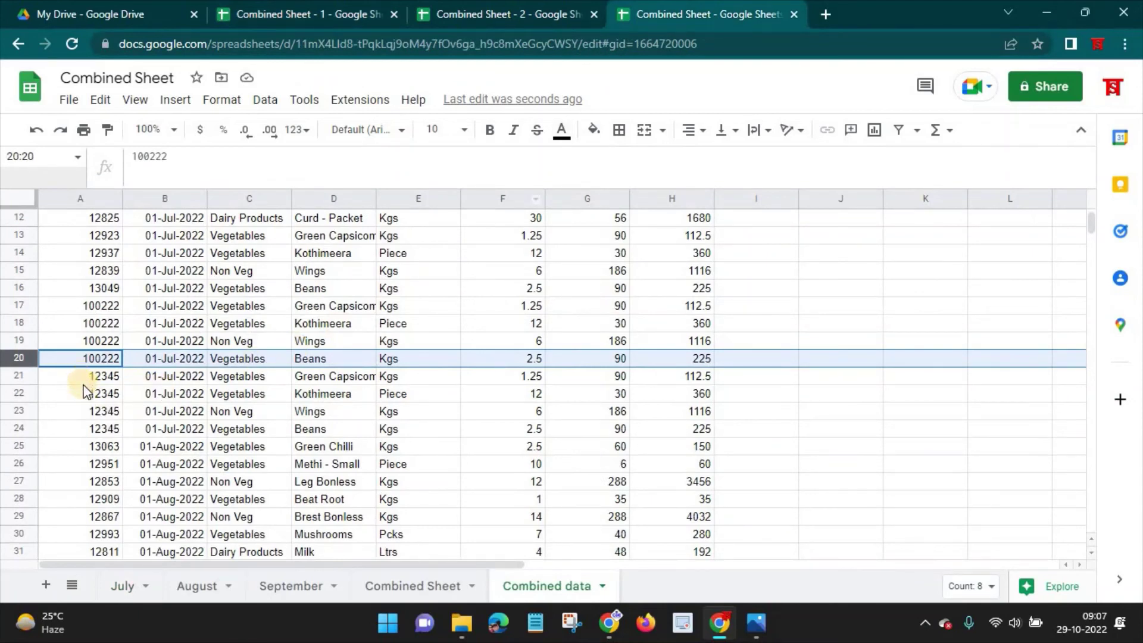
Centre-align columns A to H on the Combined data sheet
{"action": "left_click_drag", "start_coordinate": [73, 377], "coordinate": [681, 429]}
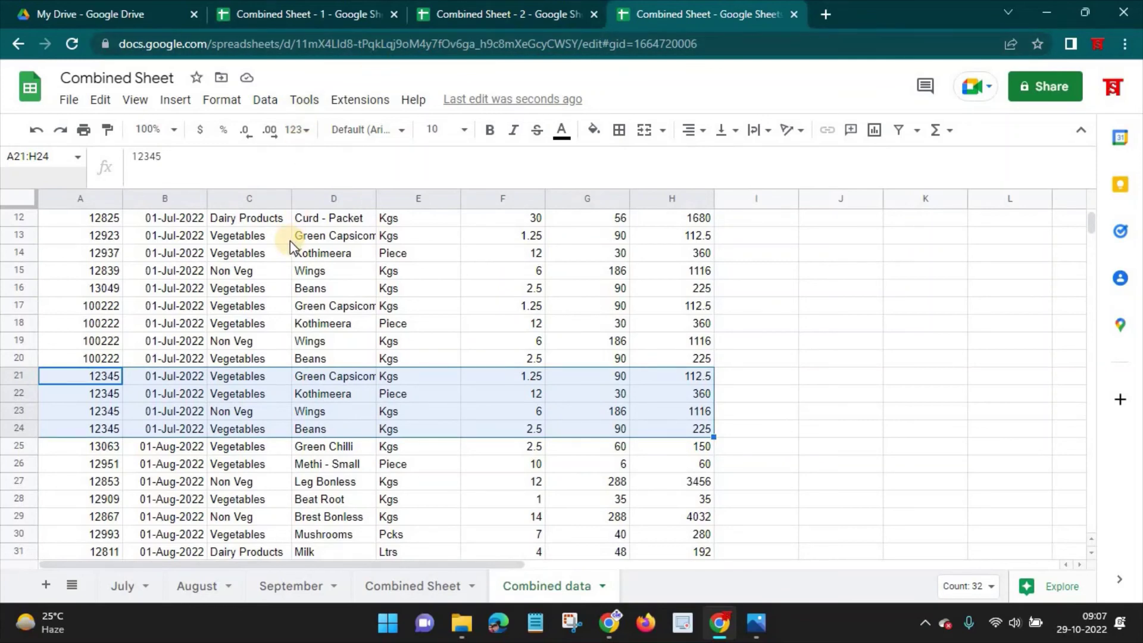
{"action": "scroll", "coordinate": [328, 327], "scroll_direction": "up", "scroll_amount": 5}
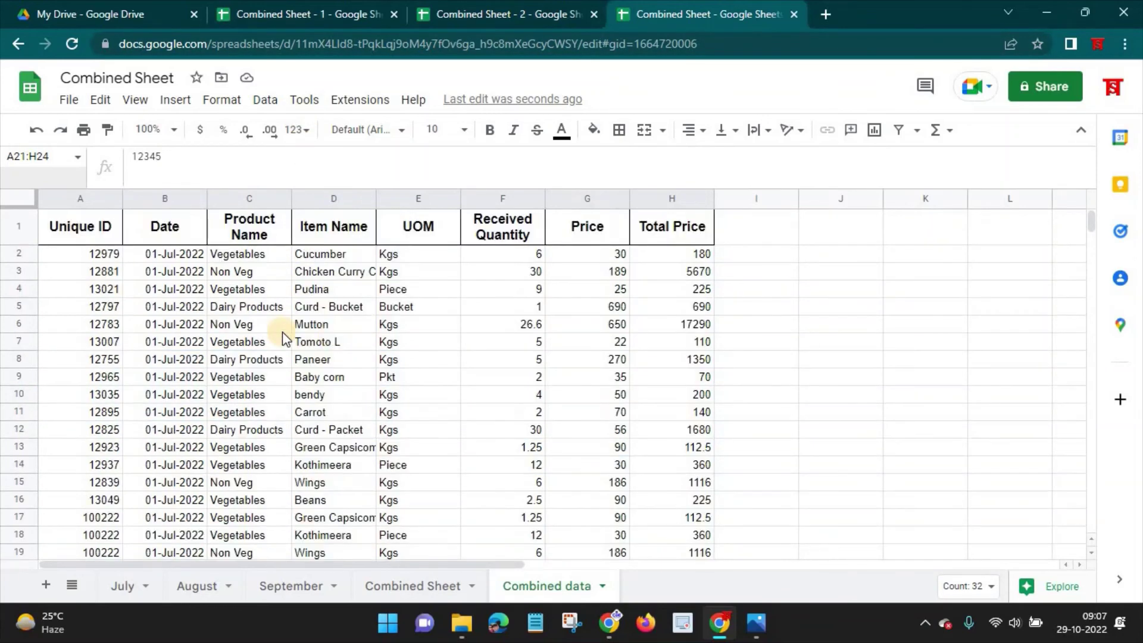
{"action": "left_click_drag", "start_coordinate": [80, 198], "coordinate": [675, 226]}
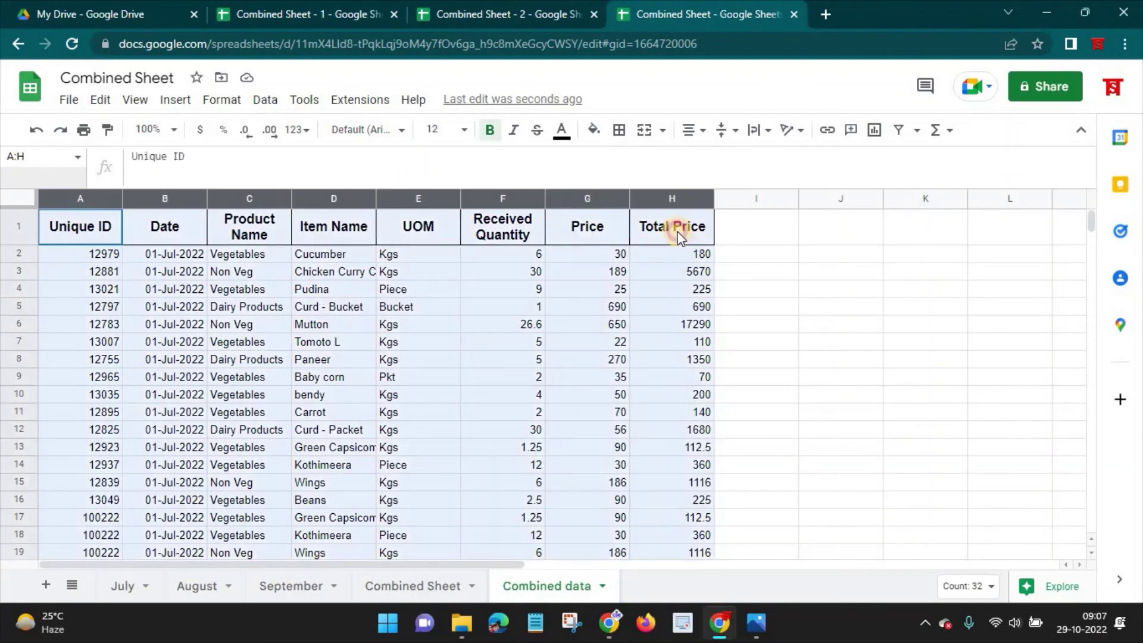
{"action": "left_click", "coordinate": [702, 132]}
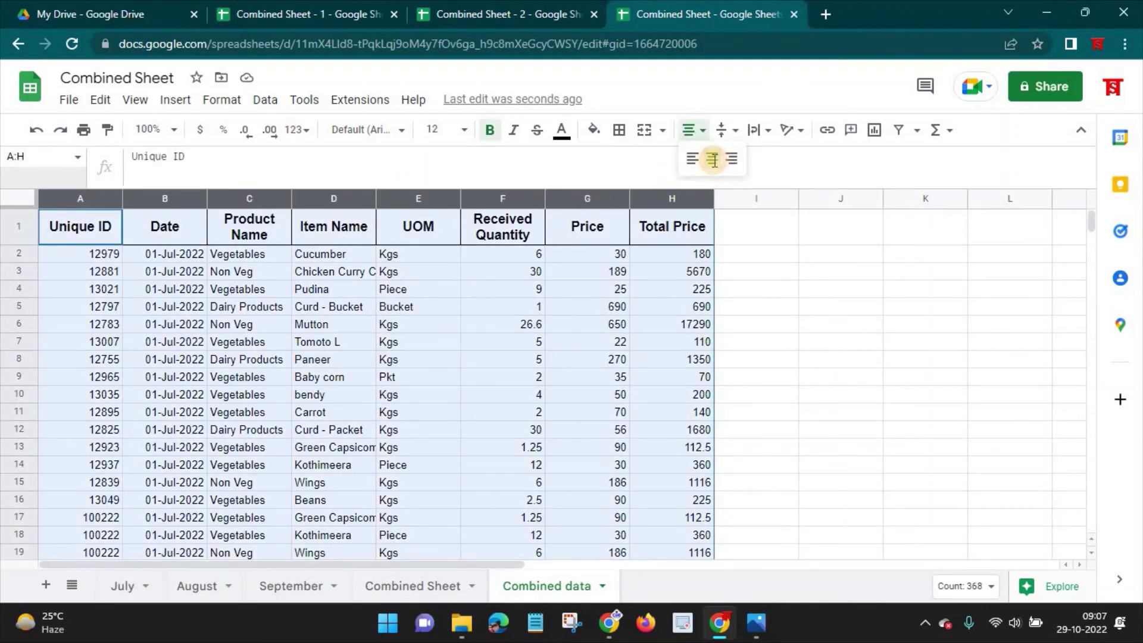
{"action": "left_click", "coordinate": [713, 162]}
{"action": "left_click", "coordinate": [334, 14]}
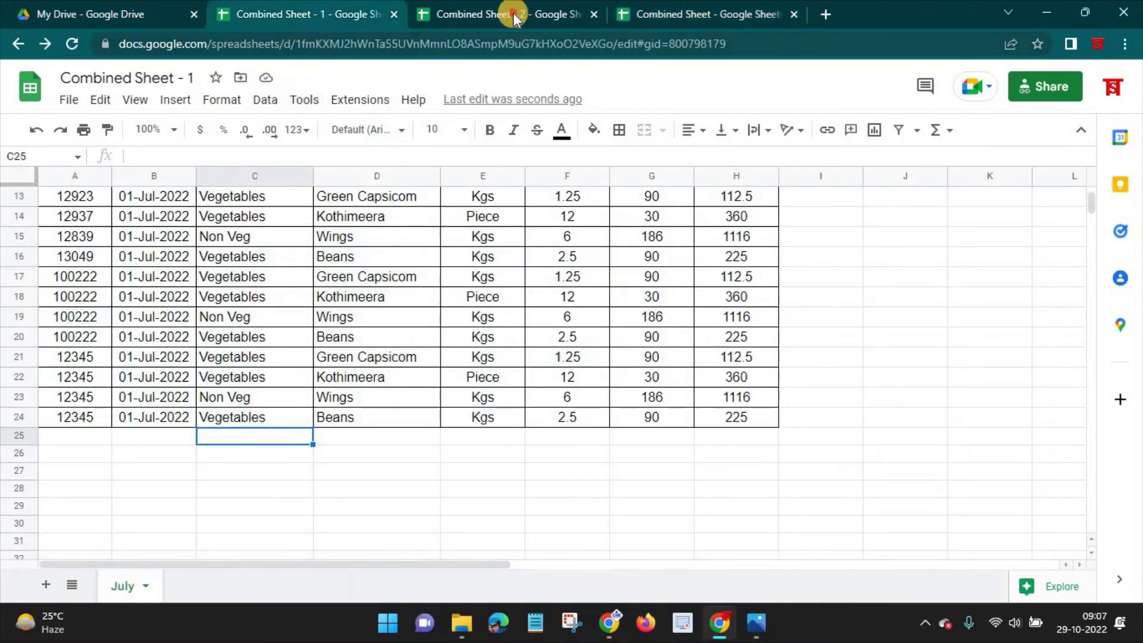
Select and copy the October-dated August rows 19–23 in Combined Sheet - 2
{"action": "key", "text": "ctrl+Tab"}
{"action": "scroll", "coordinate": [268, 420], "scroll_direction": "down", "scroll_amount": 5}
{"action": "scroll", "coordinate": [264, 417], "scroll_direction": "up", "scroll_amount": 1}
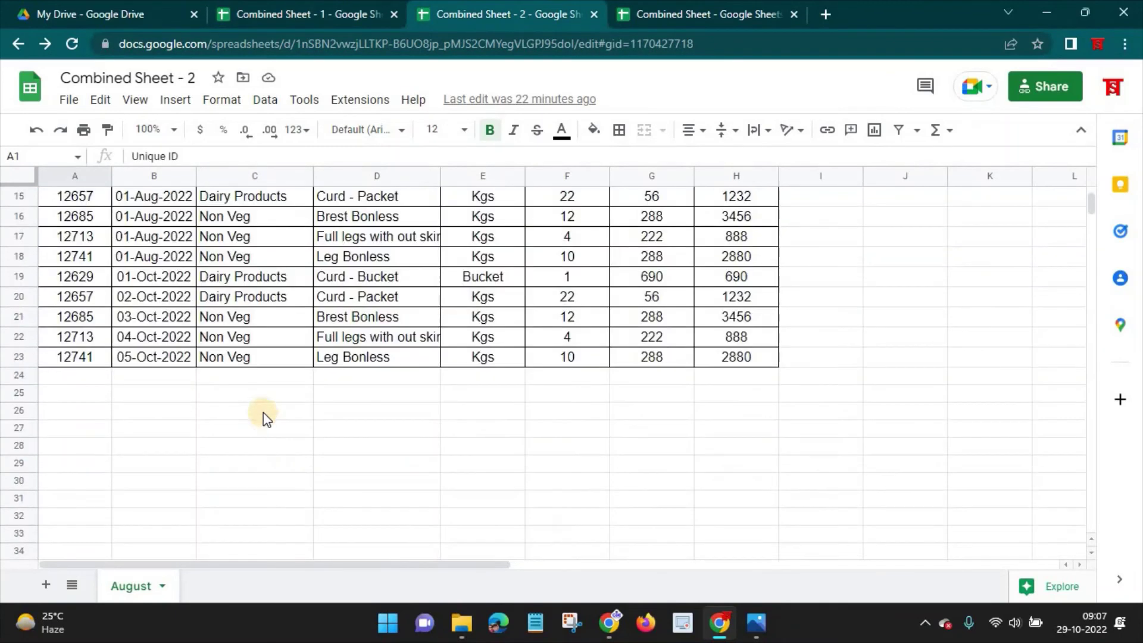
{"action": "scroll", "coordinate": [146, 330], "scroll_direction": "up", "scroll_amount": 2}
{"action": "scroll", "coordinate": [143, 339], "scroll_direction": "up", "scroll_amount": 2}
{"action": "scroll", "coordinate": [74, 334], "scroll_direction": "down", "scroll_amount": 4}
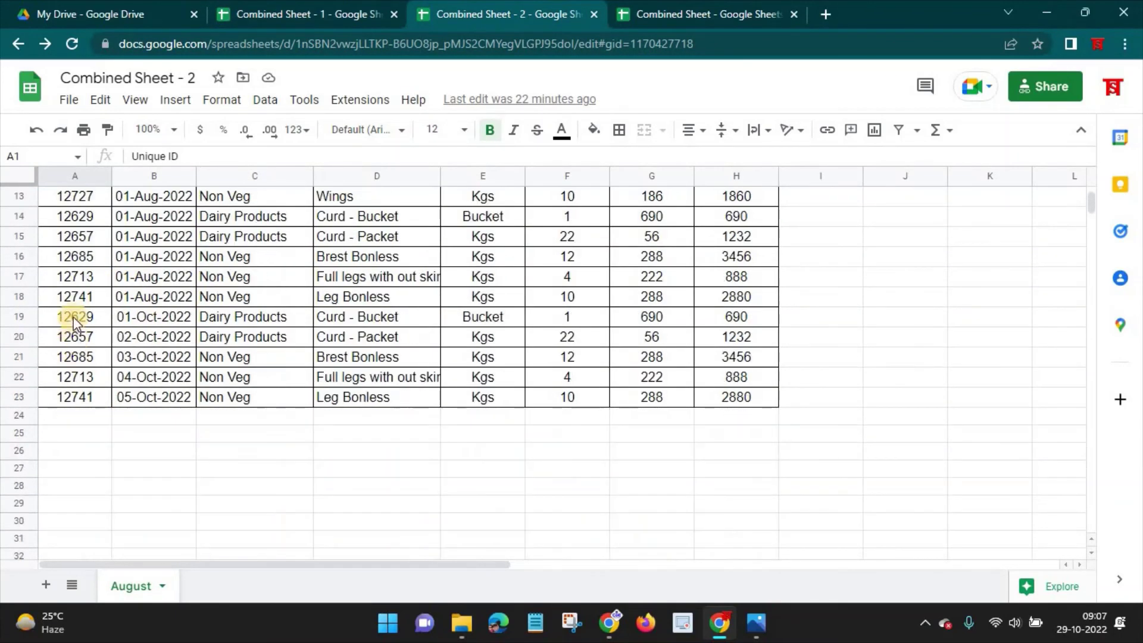
{"action": "left_click_drag", "start_coordinate": [75, 316], "coordinate": [738, 397]}
{"action": "key", "text": "ctrl+c"}
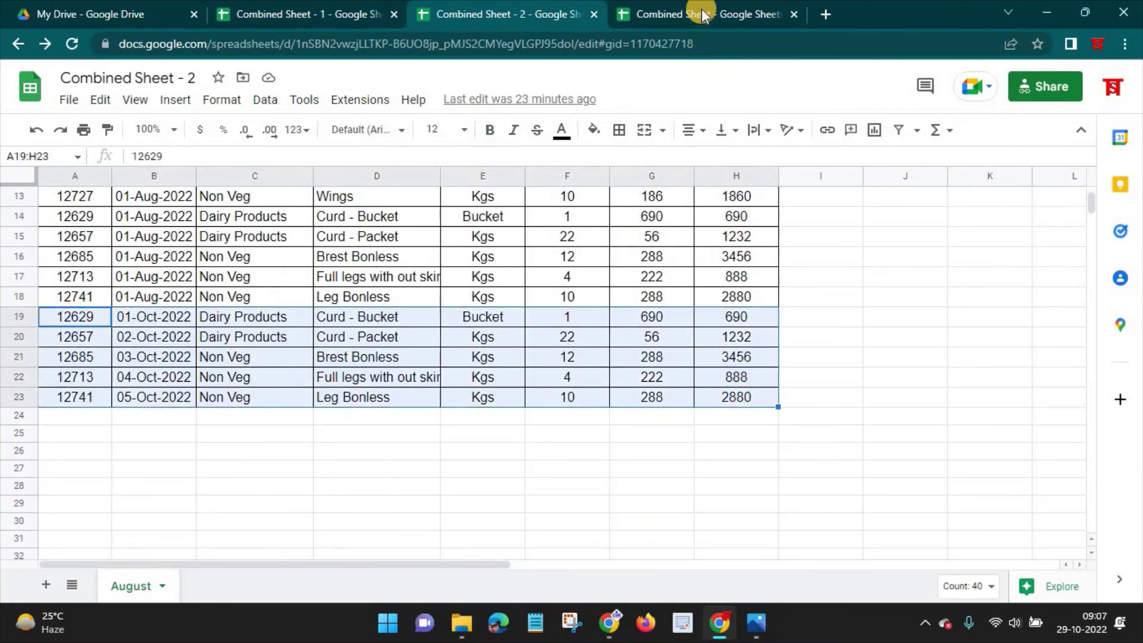
Scroll to the end of Combined data, where those October rows appear at 42–46
{"action": "left_click", "coordinate": [696, 13]}
{"action": "scroll", "coordinate": [420, 435], "scroll_direction": "down", "scroll_amount": 5}
{"action": "scroll", "coordinate": [423, 417], "scroll_direction": "down", "scroll_amount": 8}
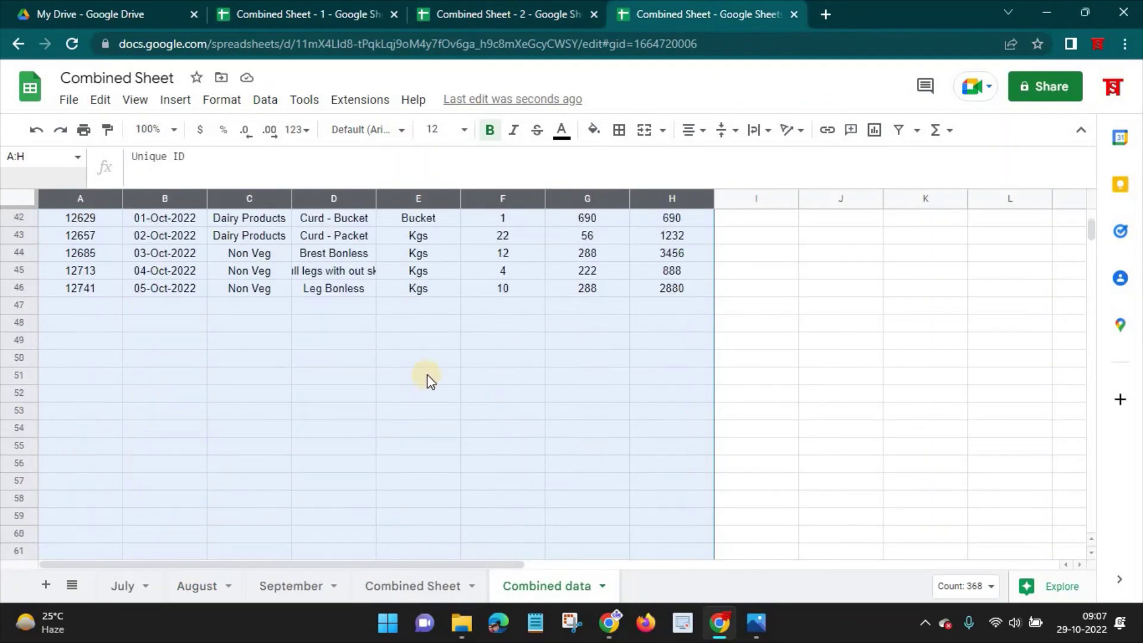
{"action": "scroll", "coordinate": [426, 369], "scroll_direction": "down", "scroll_amount": 2}
{"action": "left_click", "coordinate": [426, 361]}
{"action": "scroll", "coordinate": [494, 380], "scroll_direction": "up", "scroll_amount": 2}
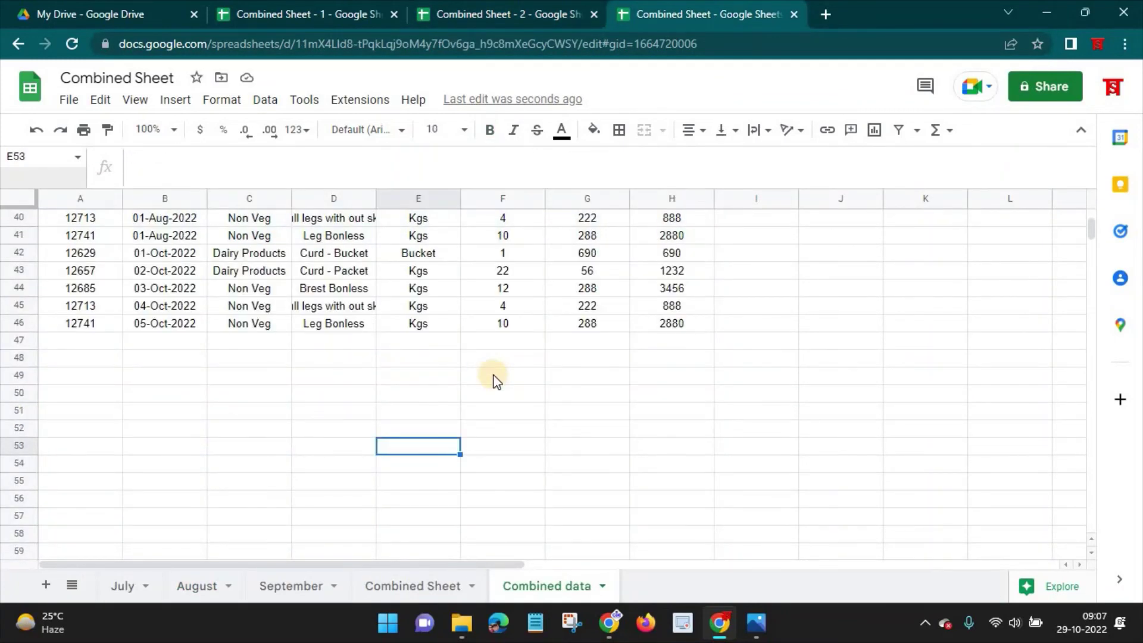